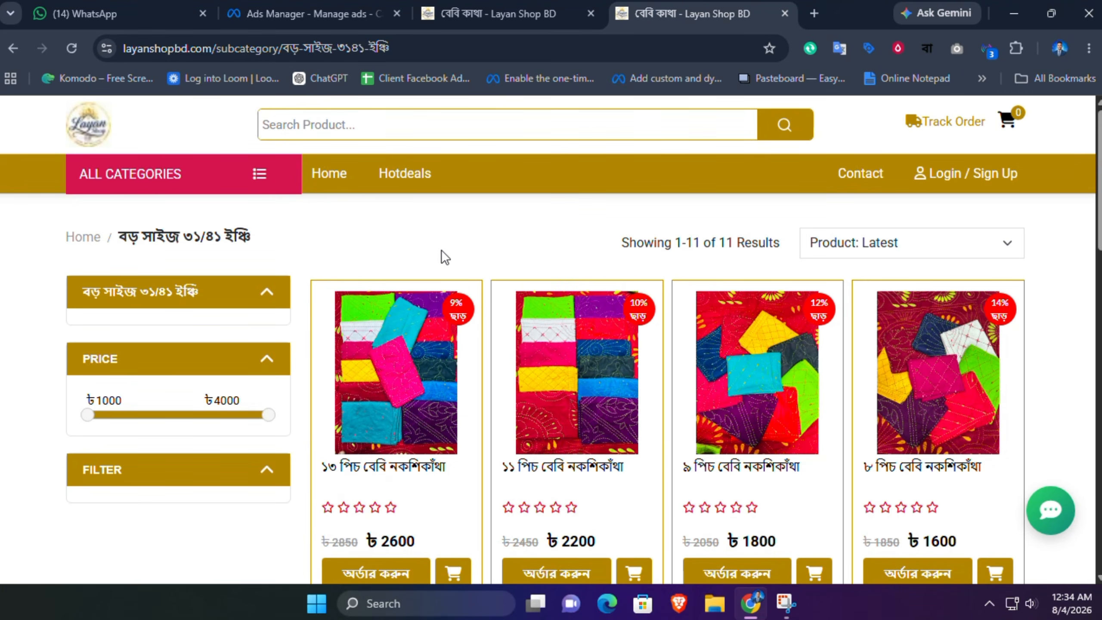
# Step: Switch to Ads Manager and start a new campaign with the Sales objective
pyautogui.click(381, 6)
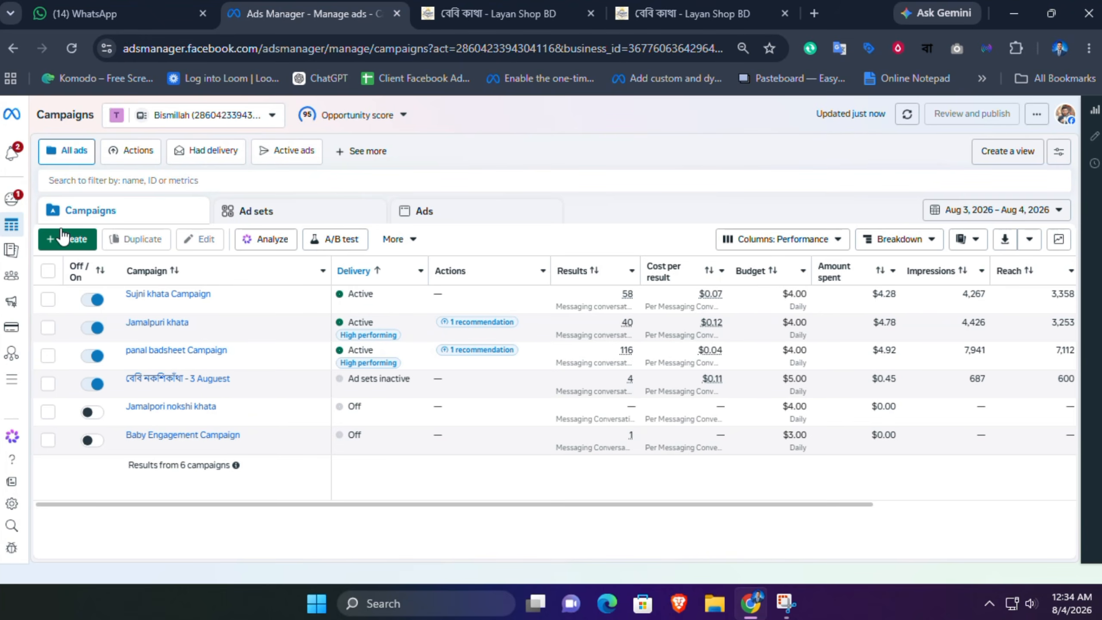
pyautogui.click(76, 239)
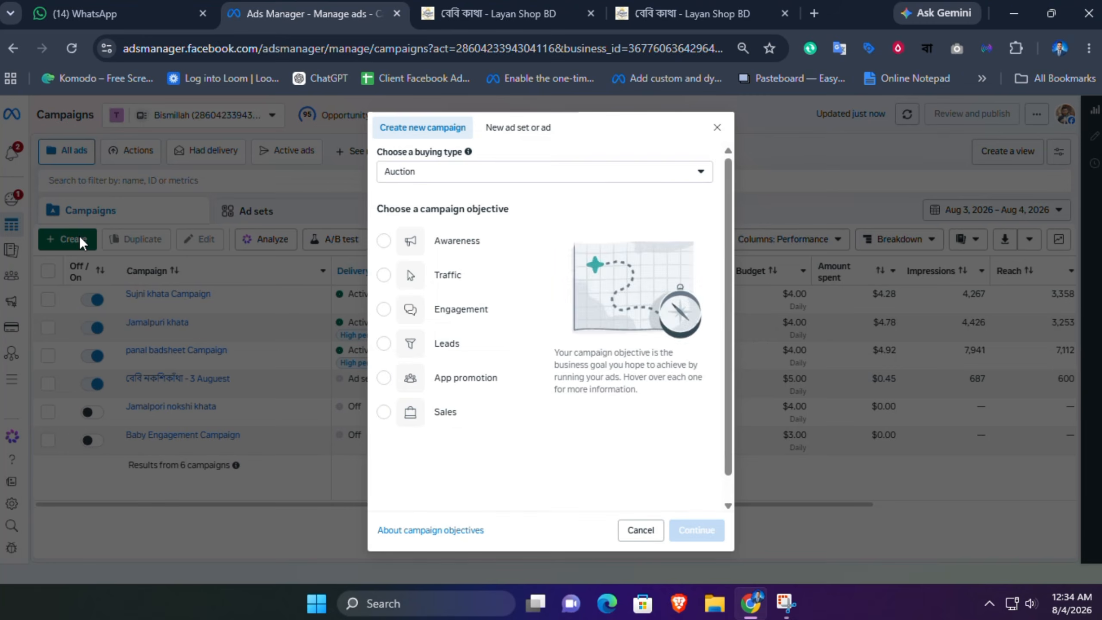
pyautogui.click(383, 416)
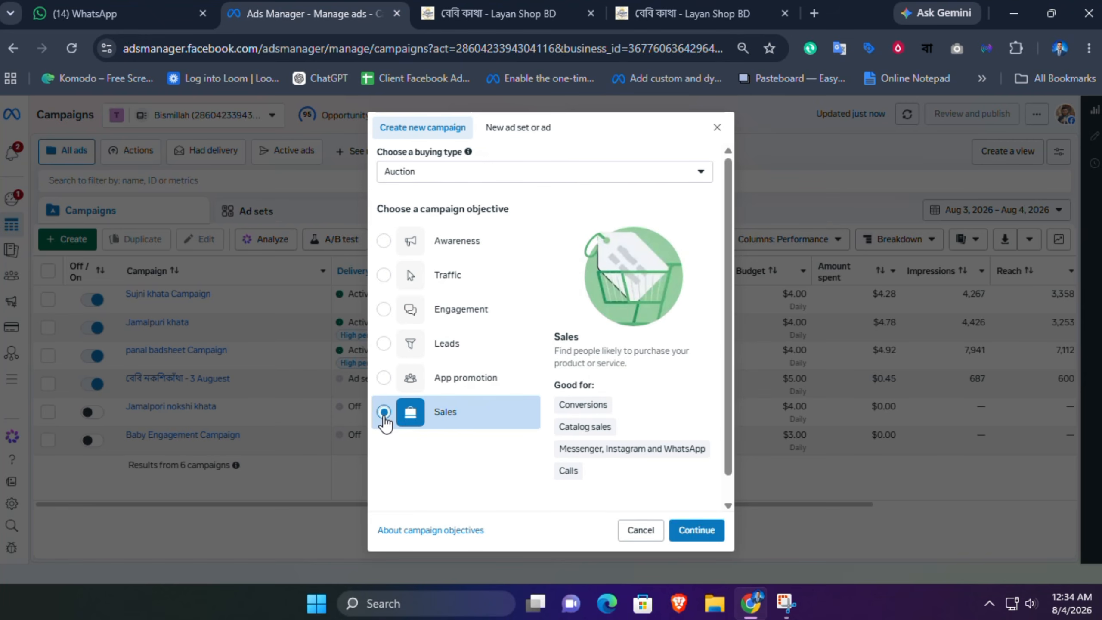
pyautogui.click(707, 529)
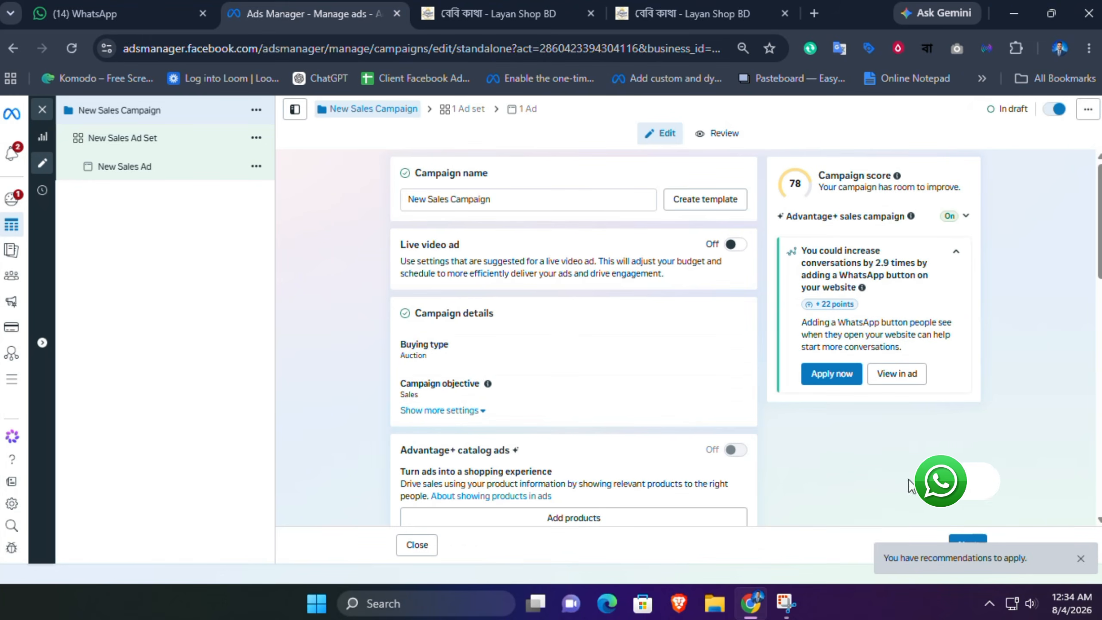
pyautogui.click(1081, 560)
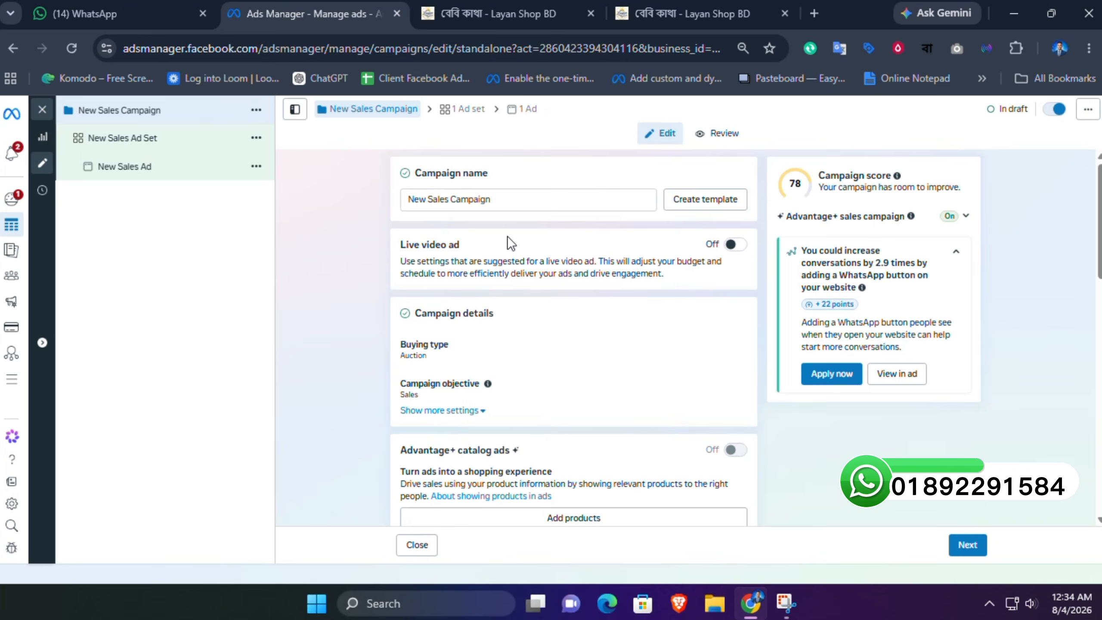
# Step: Rename the campaign to New Sales Campaign - 4 August
pyautogui.click(495, 200)
pyautogui.write('- ')
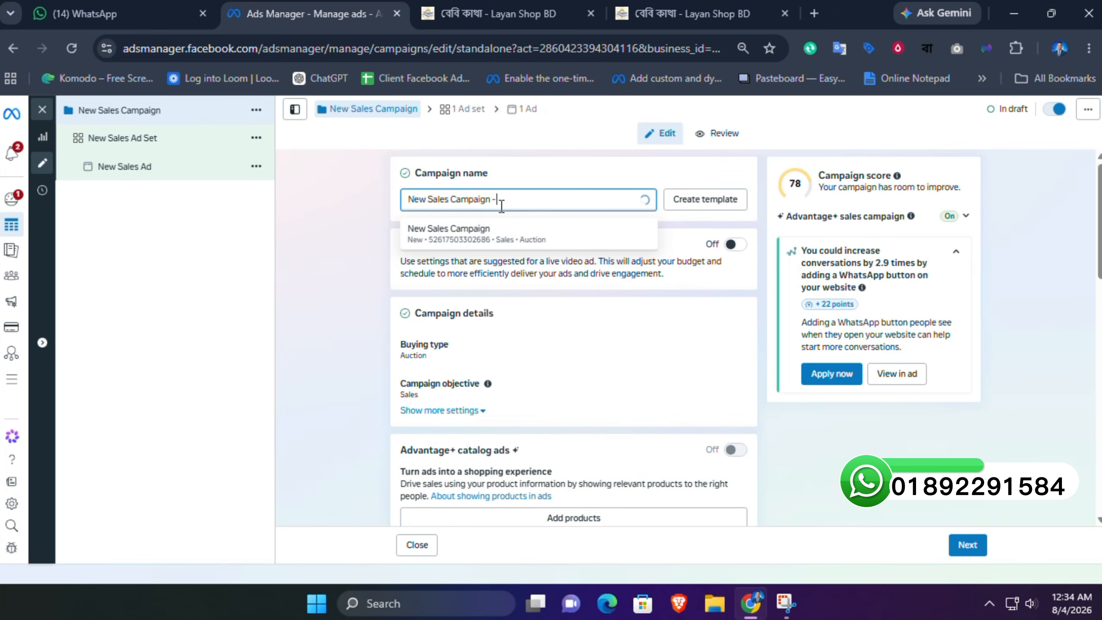
pyautogui.write('4')
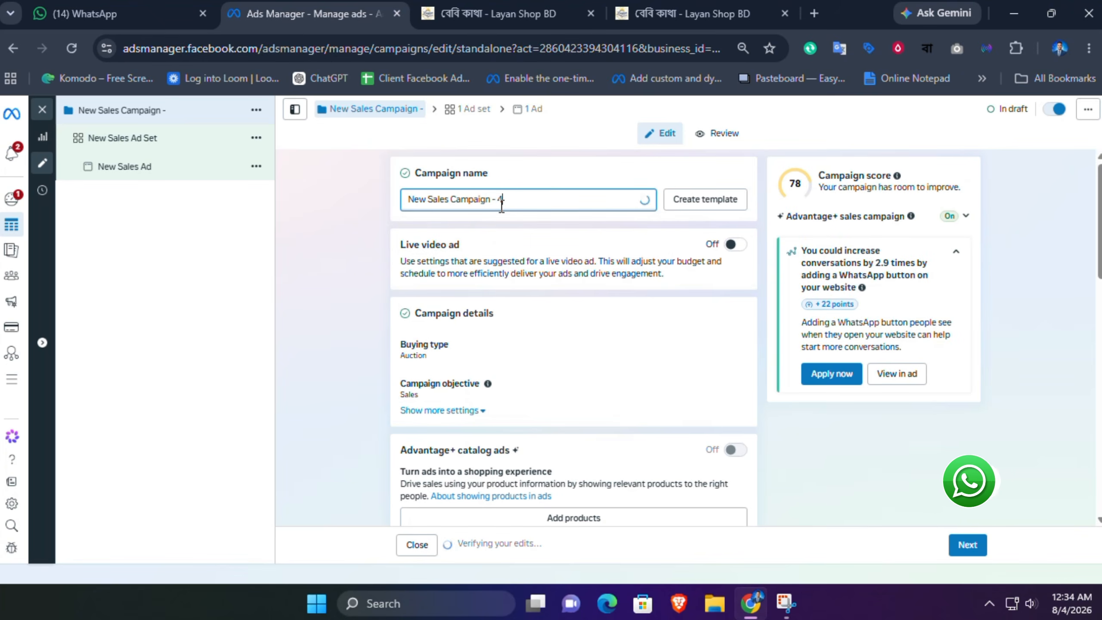
pyautogui.write(' August')
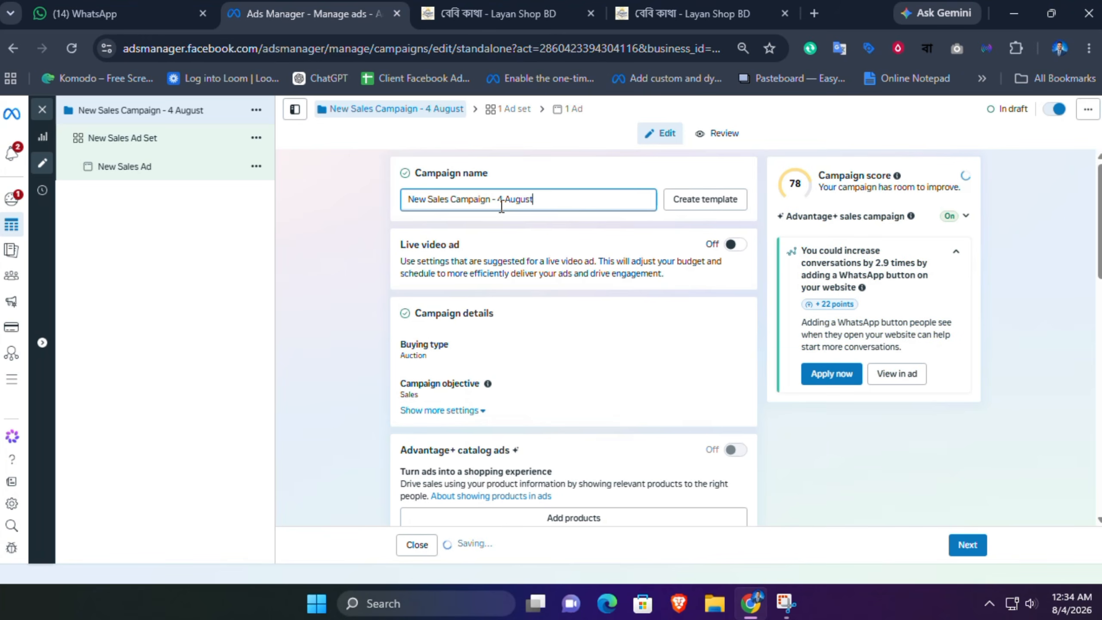
pyautogui.tripleClick(483, 204)
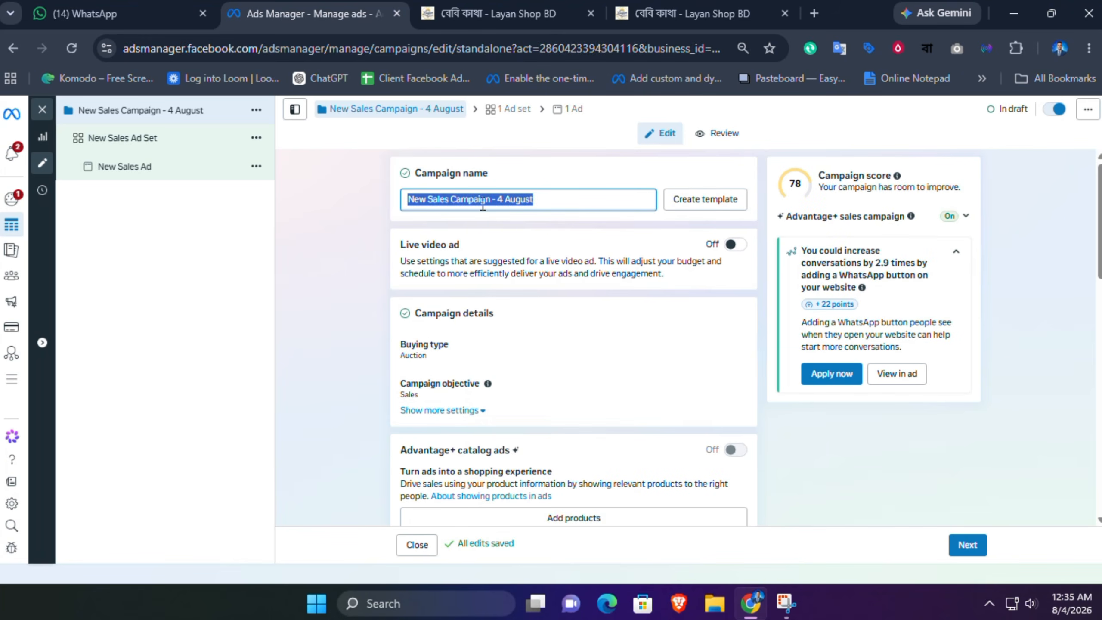
pyautogui.click(520, 239)
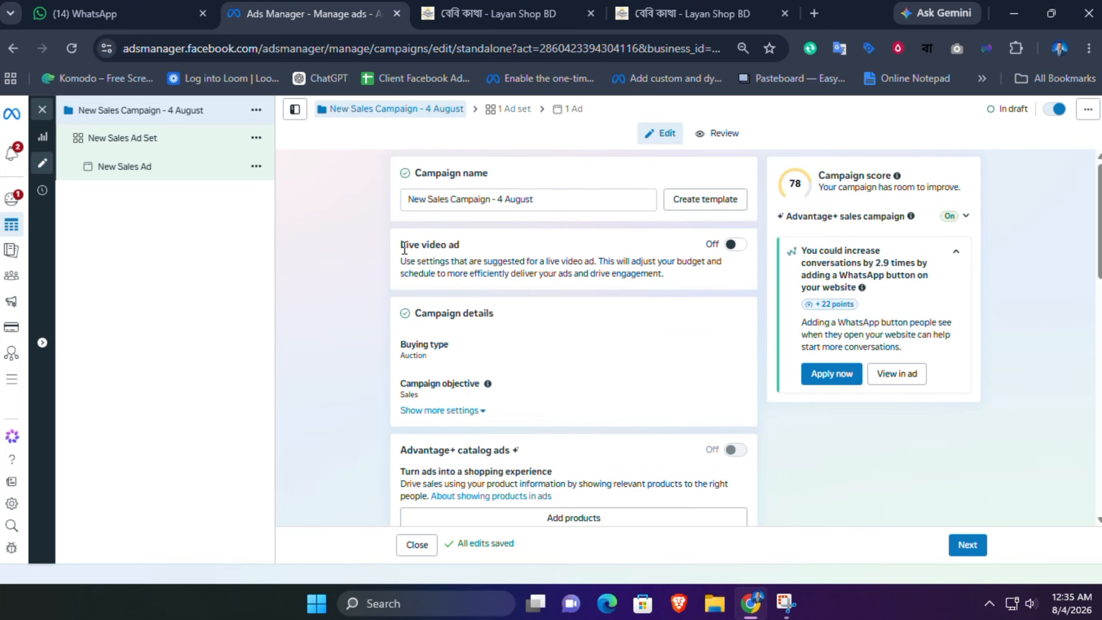
# Step: Expand the extra campaign settings and the Advantage+ sales campaign details
pyautogui.moveTo(398, 244); pyautogui.dragTo(469, 245)
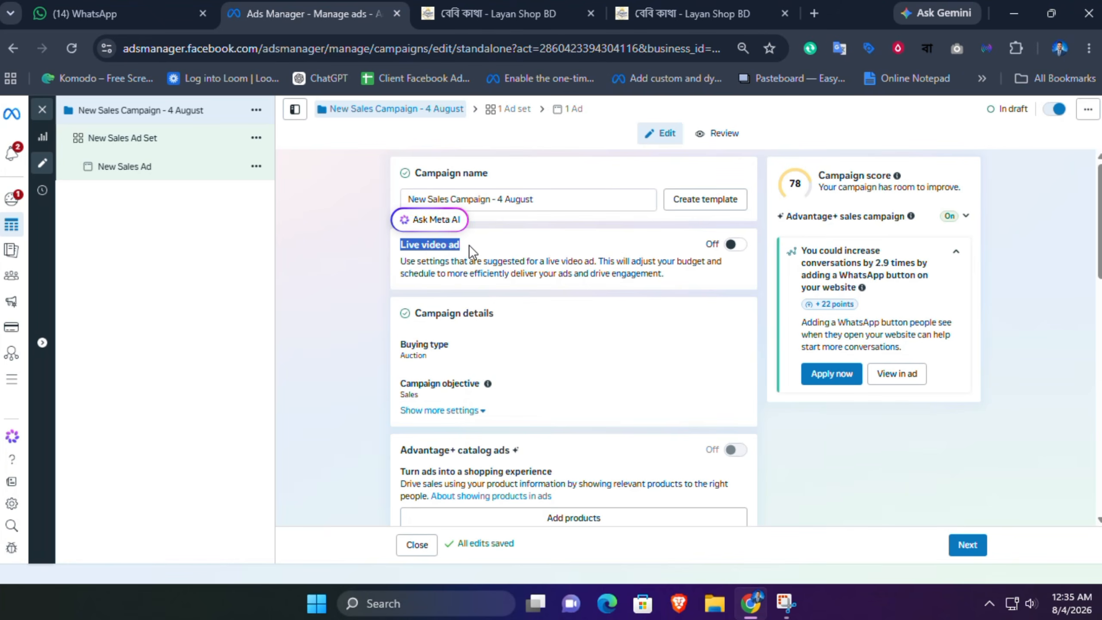
pyautogui.click(513, 245)
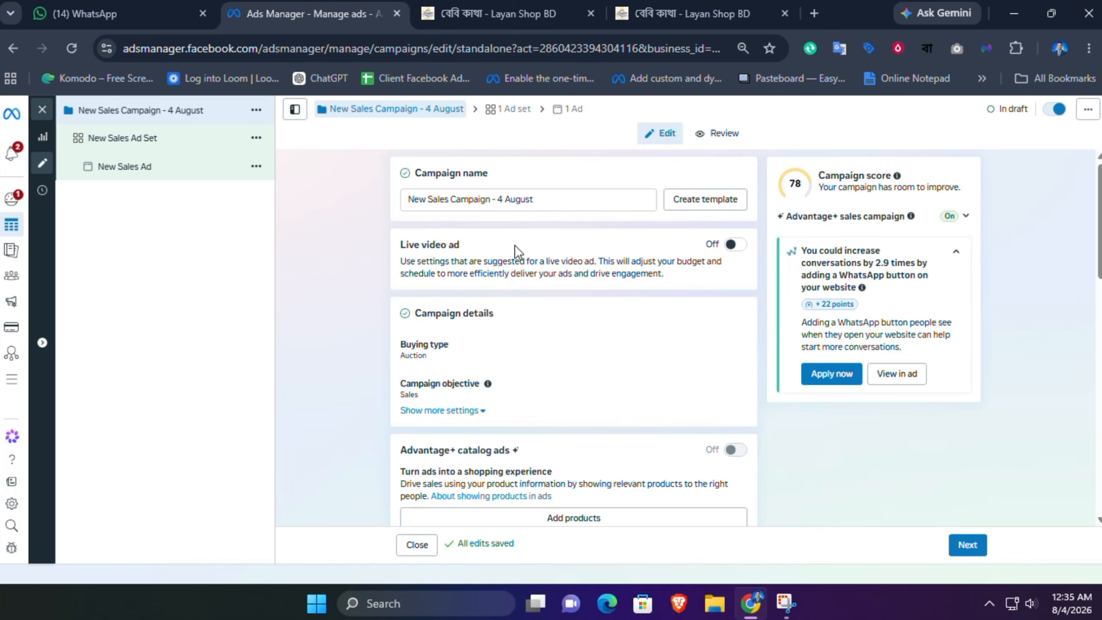
pyautogui.click(481, 412)
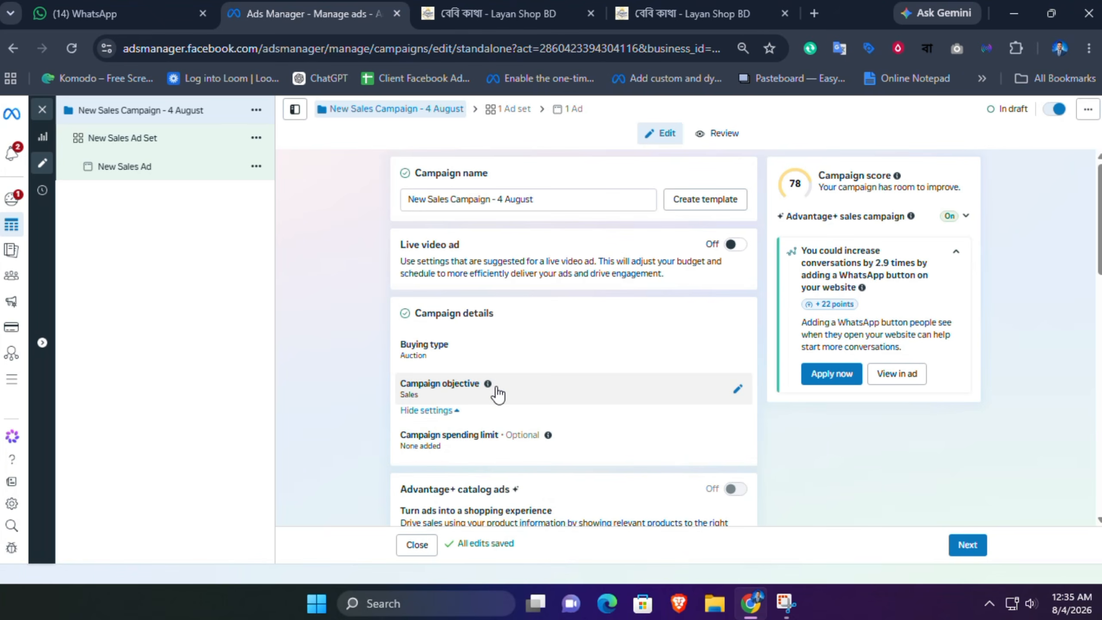
pyautogui.click(965, 217)
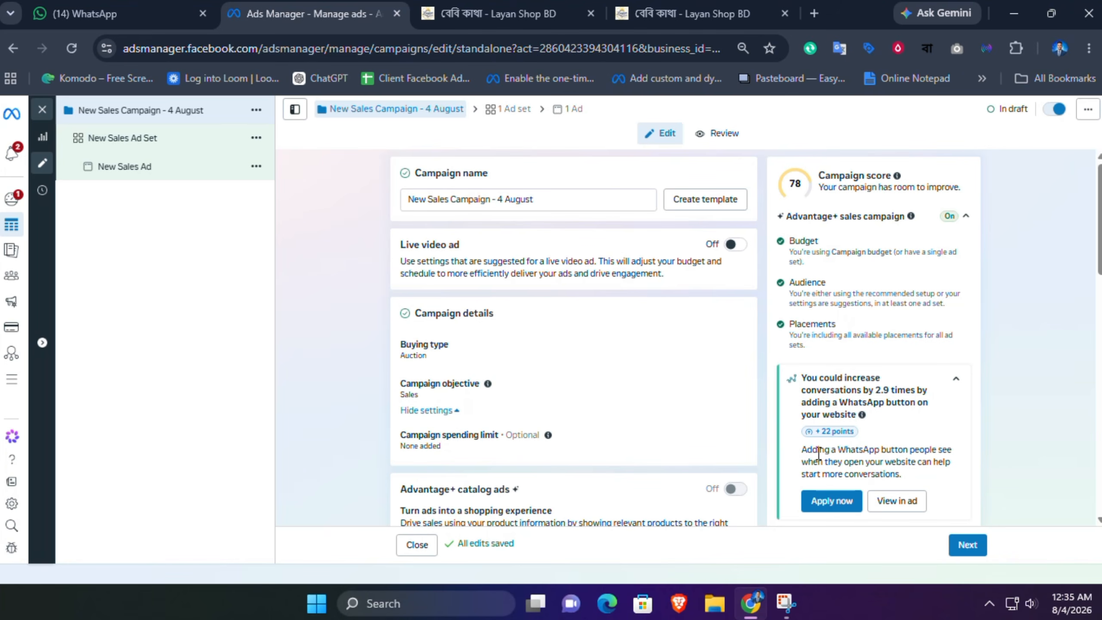
# Step: Set the campaign's daily budget to $5.00
pyautogui.moveTo(1098, 216); pyautogui.dragTo(1099, 321)
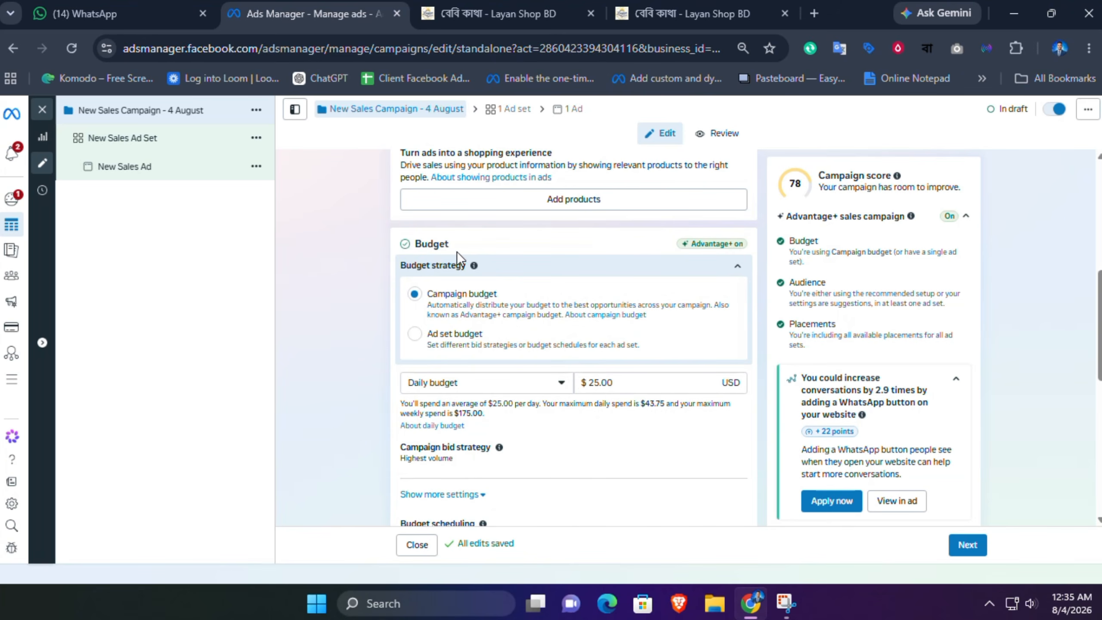
pyautogui.moveTo(621, 381); pyautogui.dragTo(581, 383)
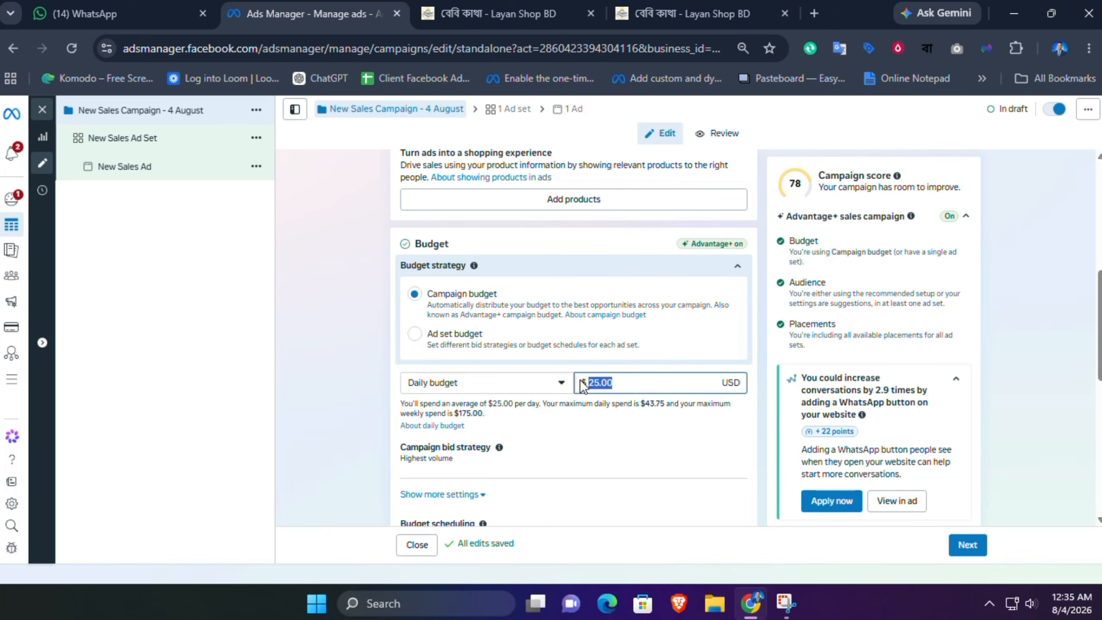
pyautogui.press('BackSpace')
pyautogui.write('5')
pyautogui.click(590, 409)
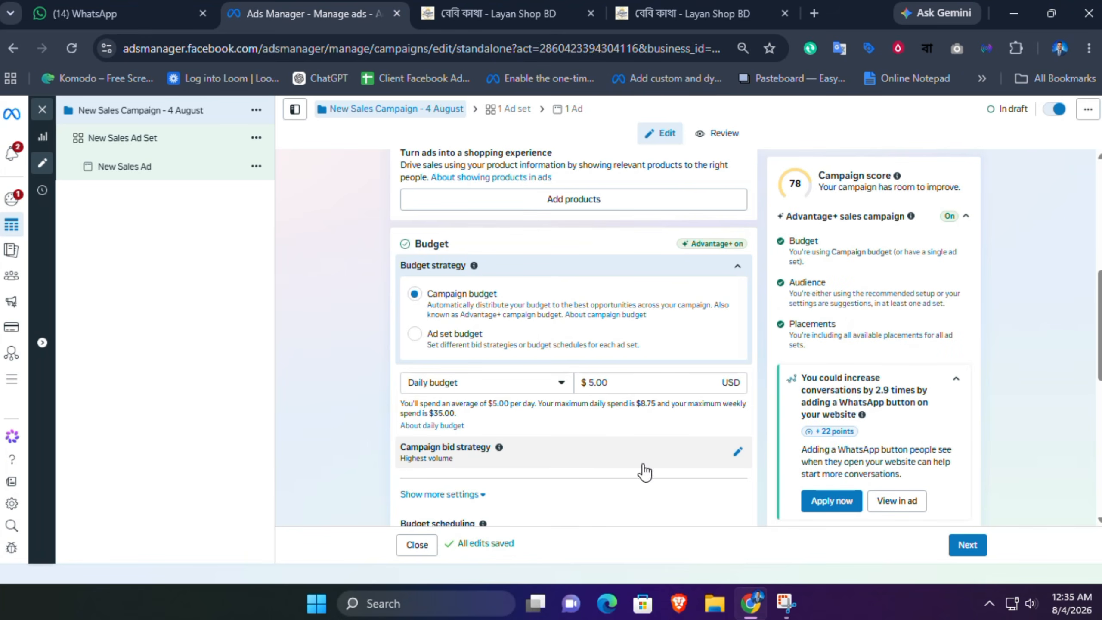
# Step: Review the campaign bid strategy options without changing them
pyautogui.click(738, 455)
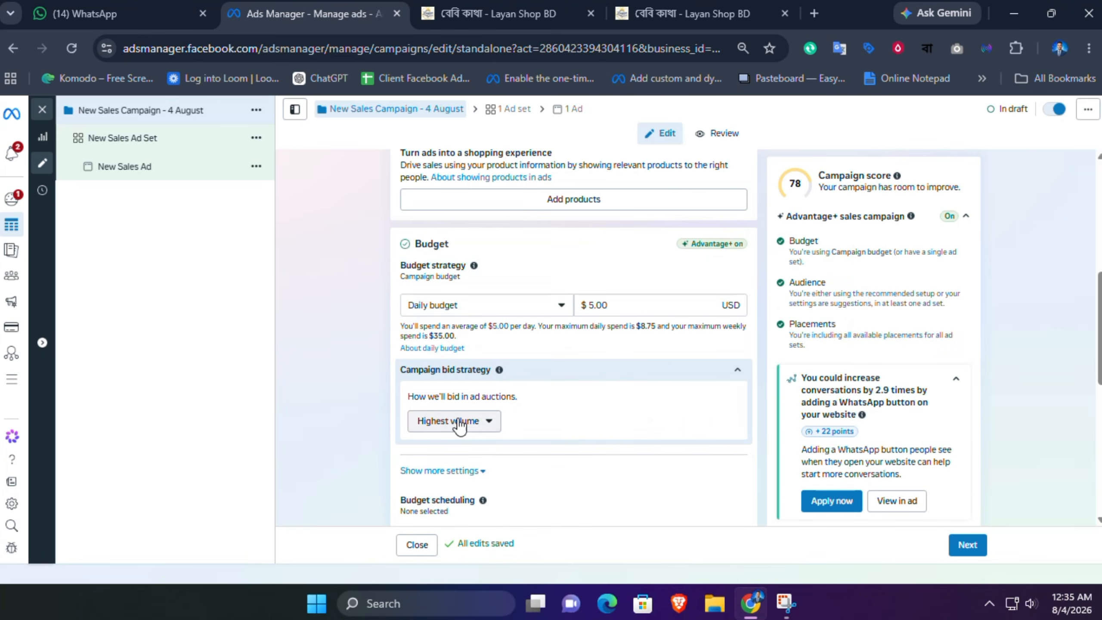
pyautogui.click(460, 421)
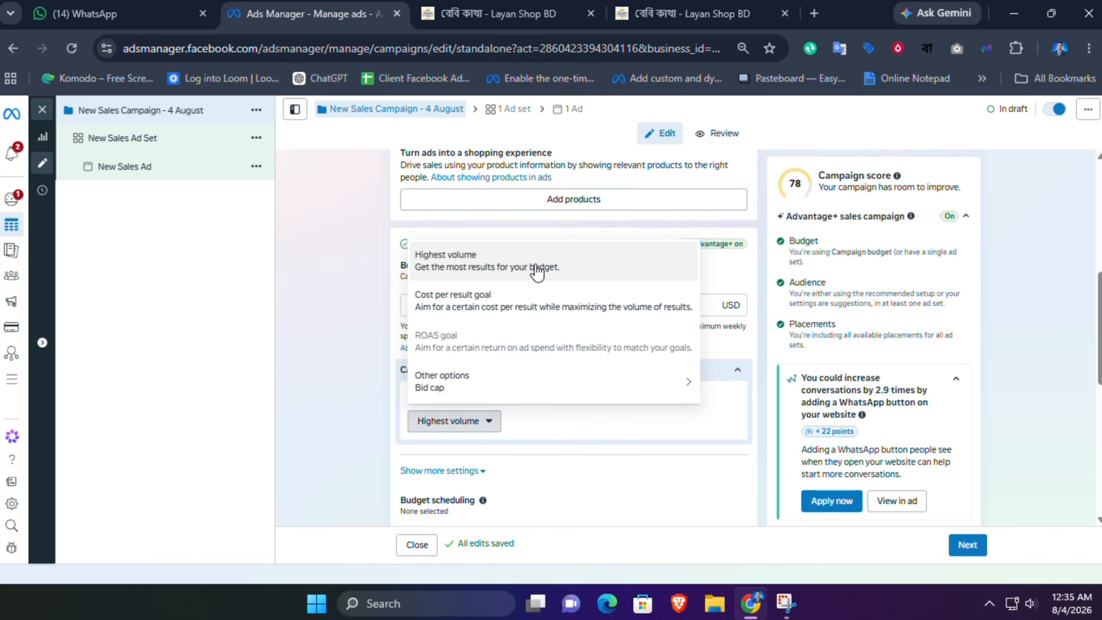
pyautogui.moveTo(493, 393)
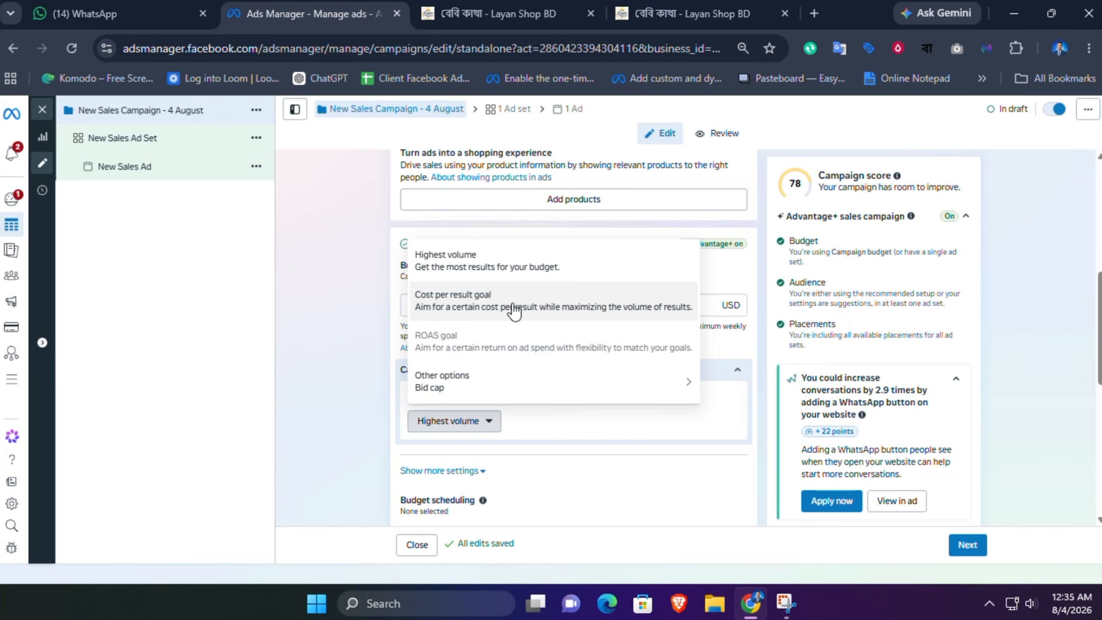
pyautogui.click(343, 320)
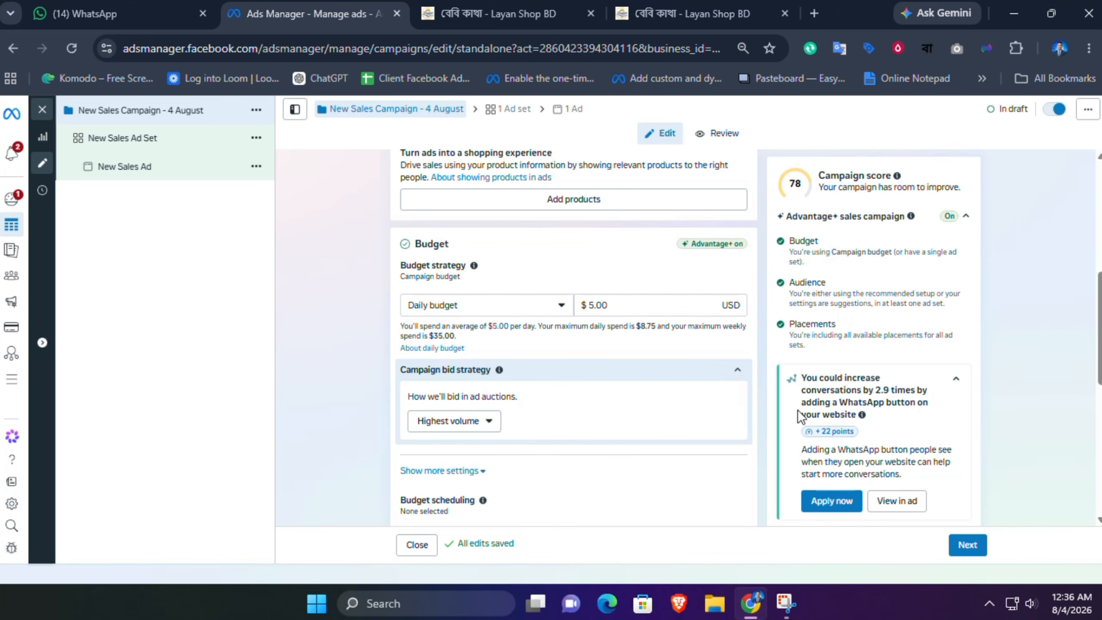
# Step: Expand the remaining budget settings, review the campaign page and continue to the ad set
pyautogui.scroll(-2, 572, 348)
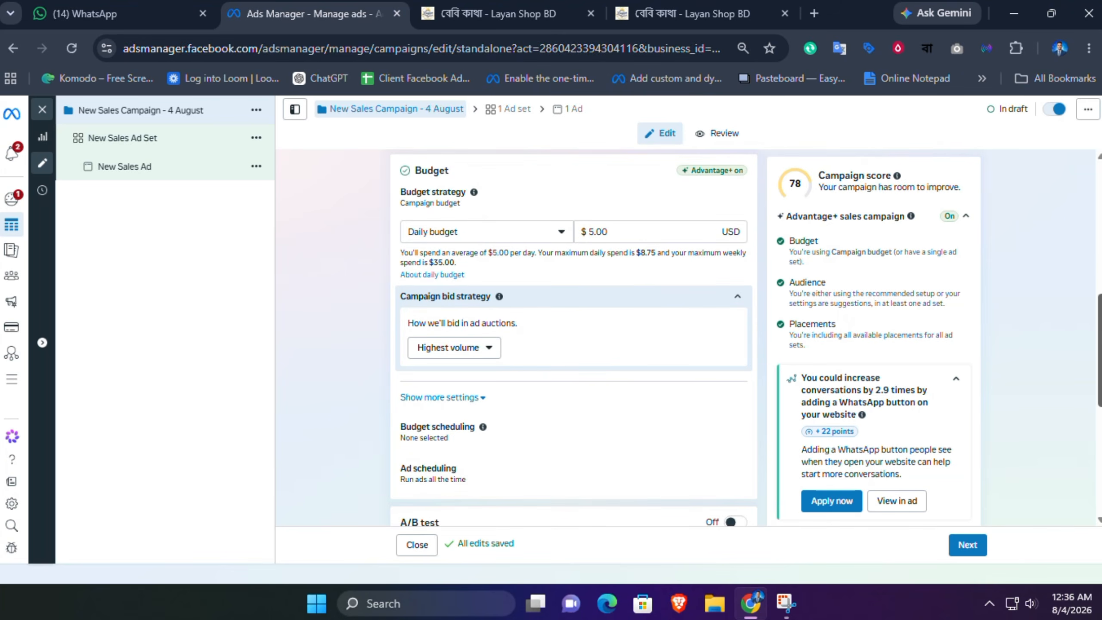
pyautogui.click(485, 393)
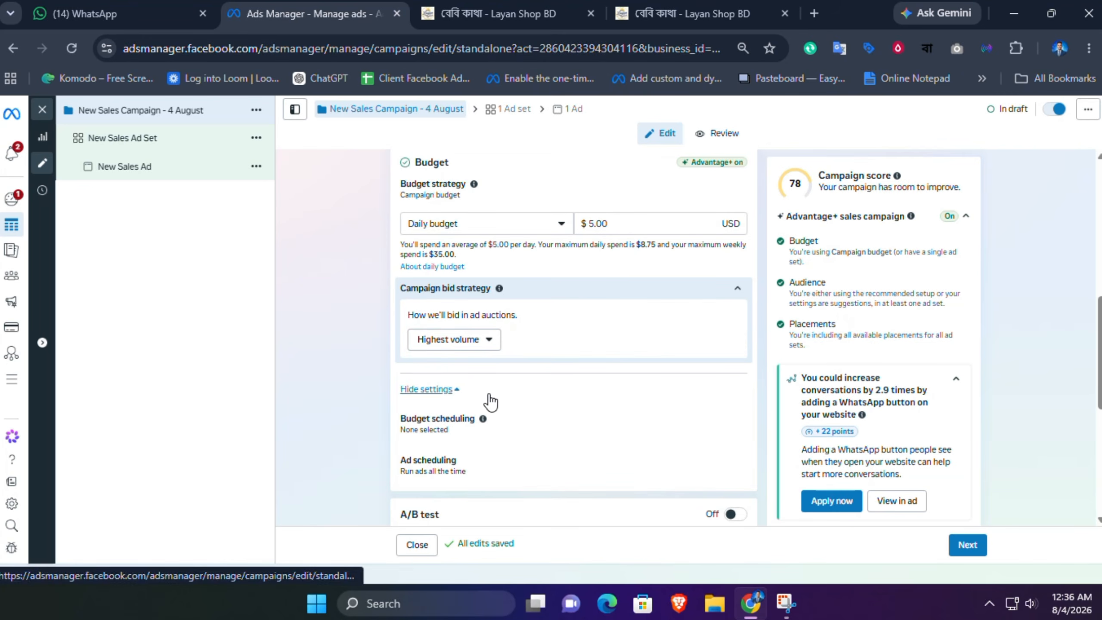
pyautogui.scroll(-7, 490, 402)
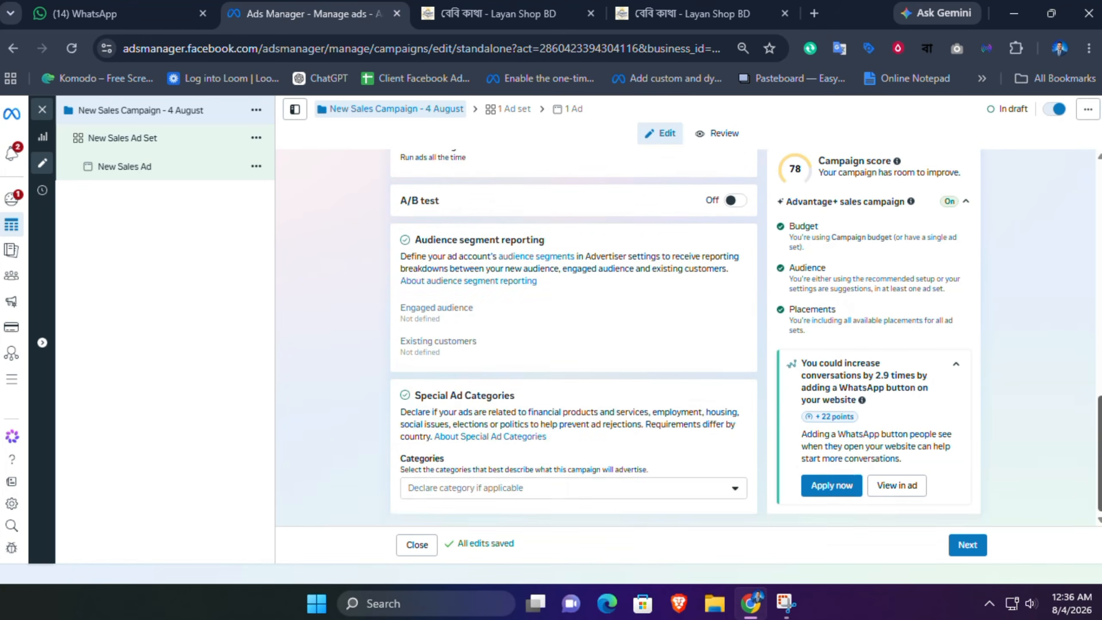
pyautogui.scroll(15, 572, 339)
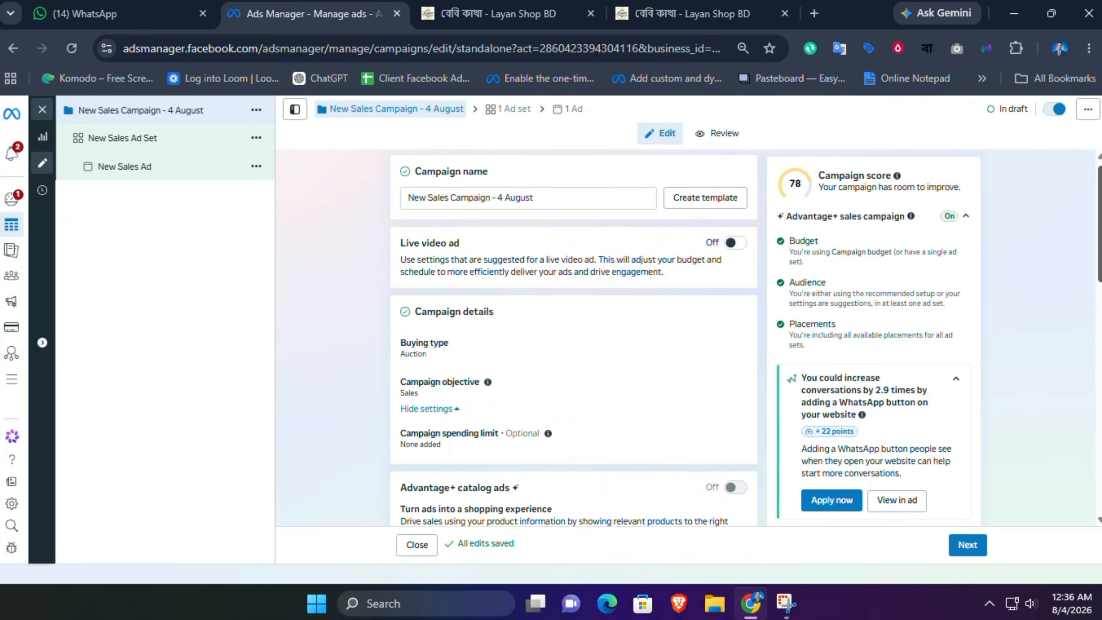
pyautogui.scroll(-10, 572, 339)
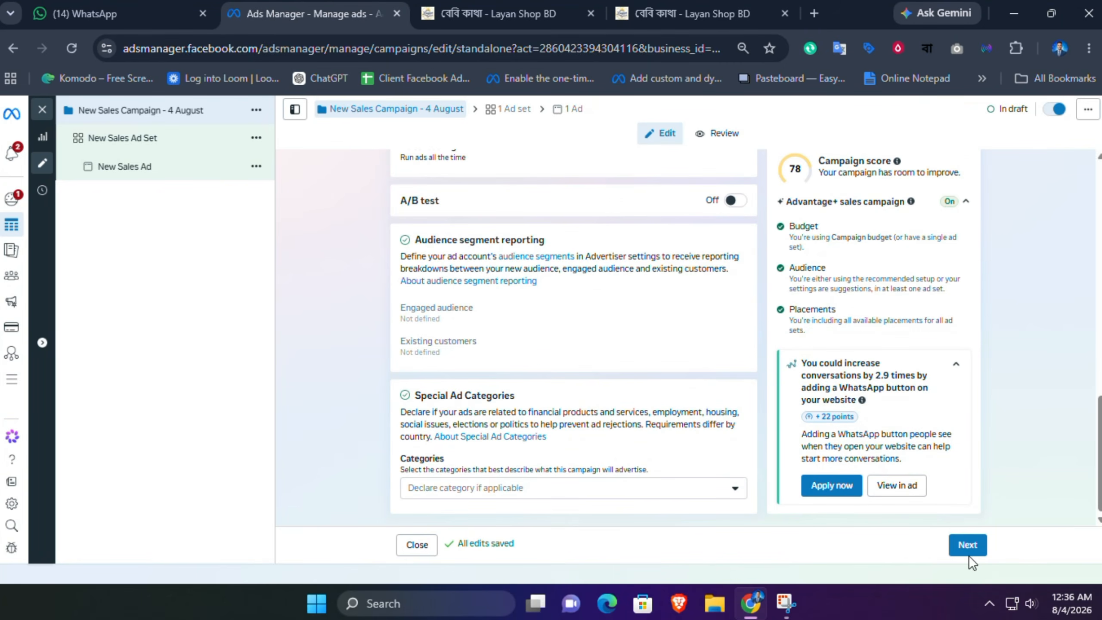
pyautogui.click(963, 552)
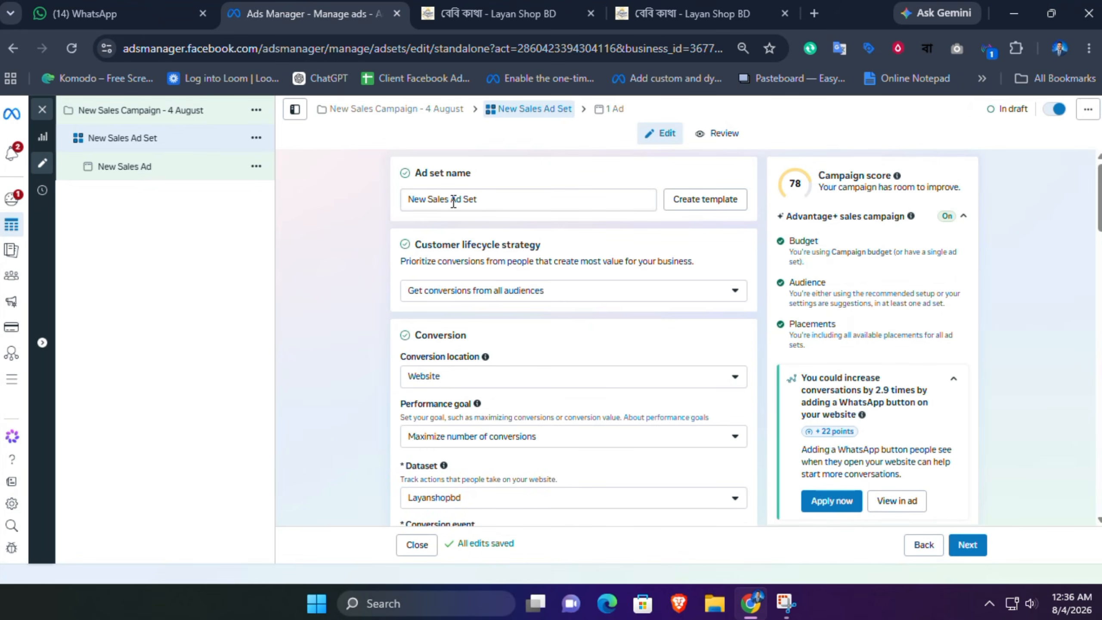
# Step: Rename the ad set to New Sales Campaign - 4 August - Ad Set
pyautogui.moveTo(447, 200); pyautogui.dragTo(357, 192)
pyautogui.write('New Sales Campaign - 4 August')
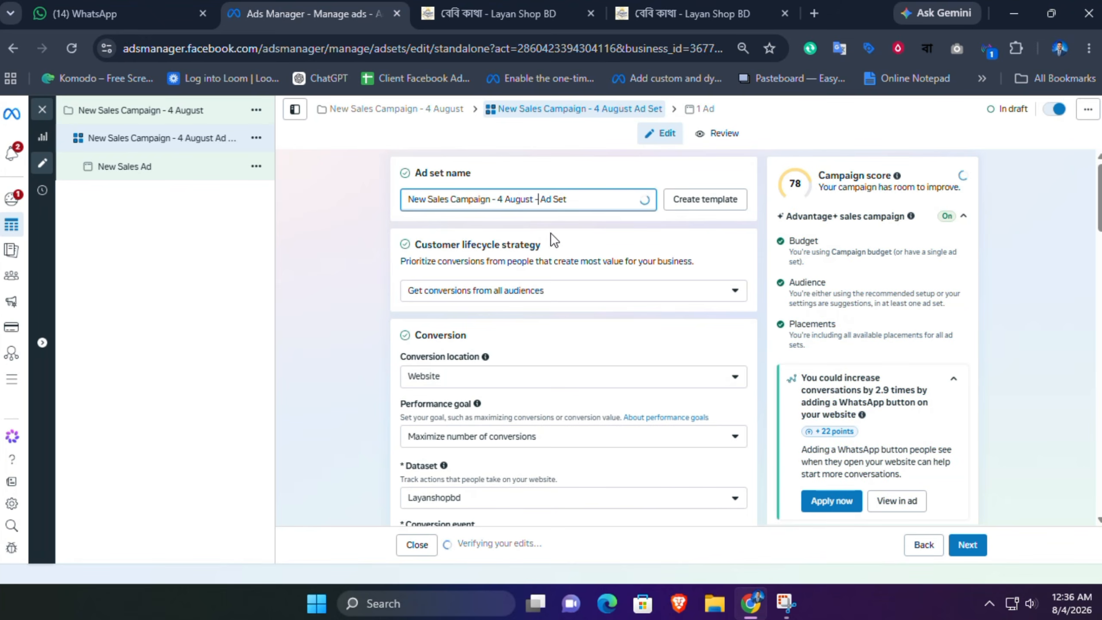
pyautogui.write('-')
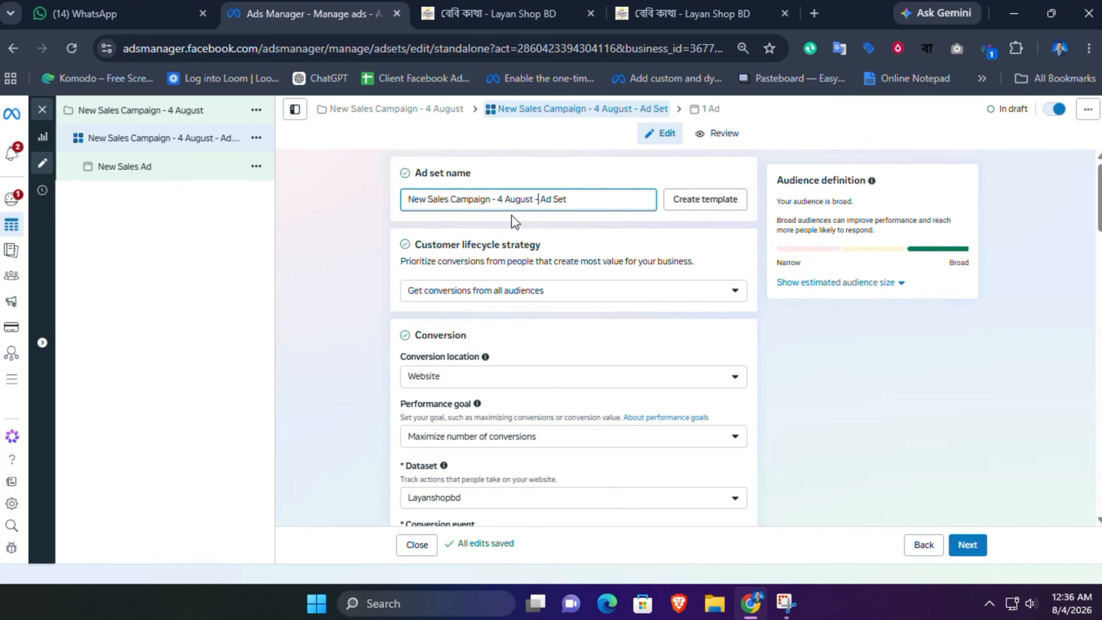
pyautogui.click(512, 215)
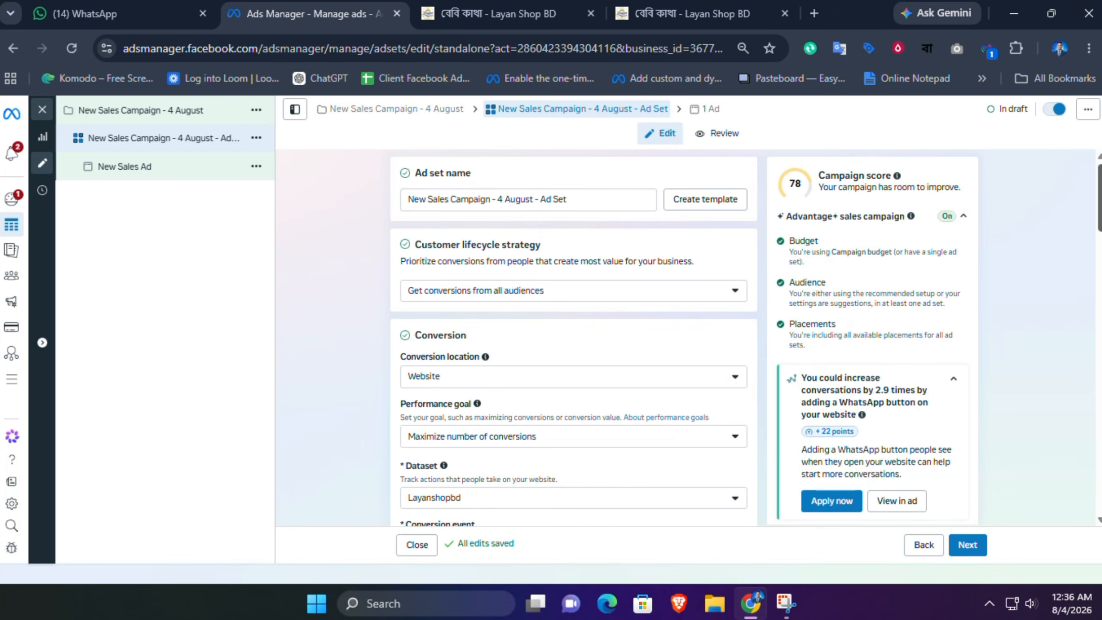
# Step: Review the conversion settings, keeping Website, Maximize number of conversions, the Layanshopbd dataset and the Purchase event
pyautogui.scroll(-1, 488, 292)
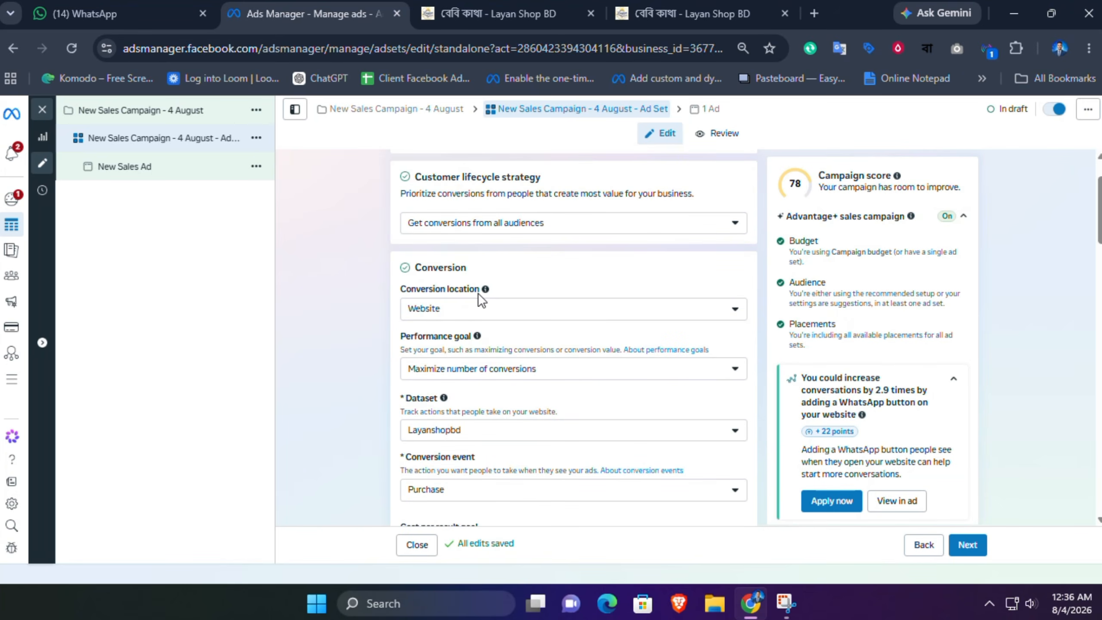
pyautogui.click(460, 311)
pyautogui.click(457, 310)
pyautogui.click(447, 371)
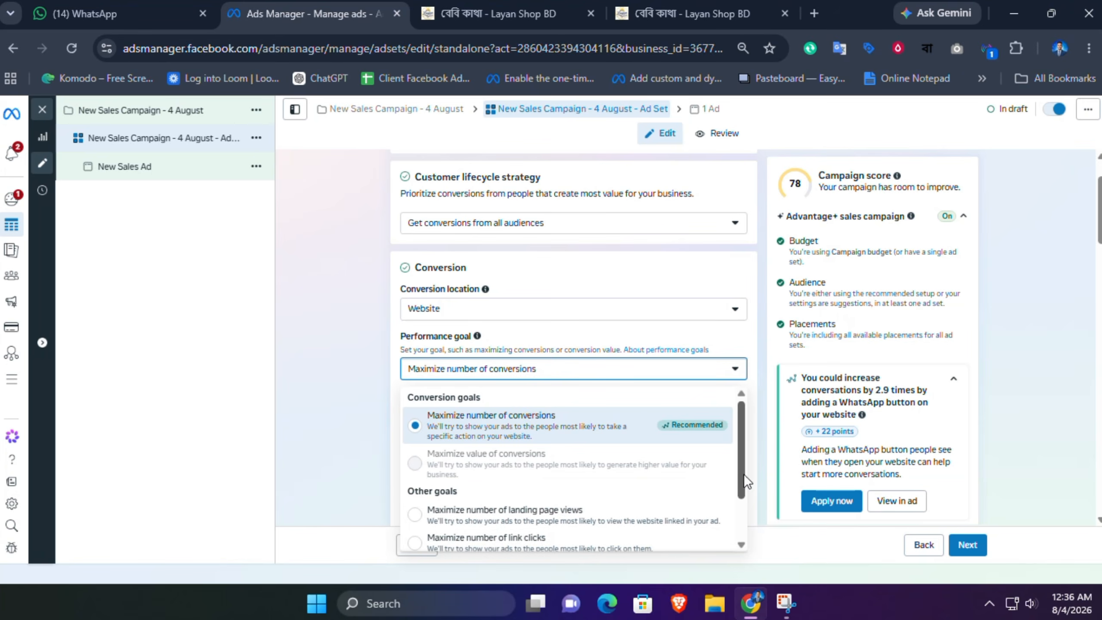
pyautogui.moveTo(739, 475)
pyautogui.mouseDown()
pyautogui.moveTo(752, 523)
pyautogui.moveTo(753, 468)
pyautogui.mouseUp()
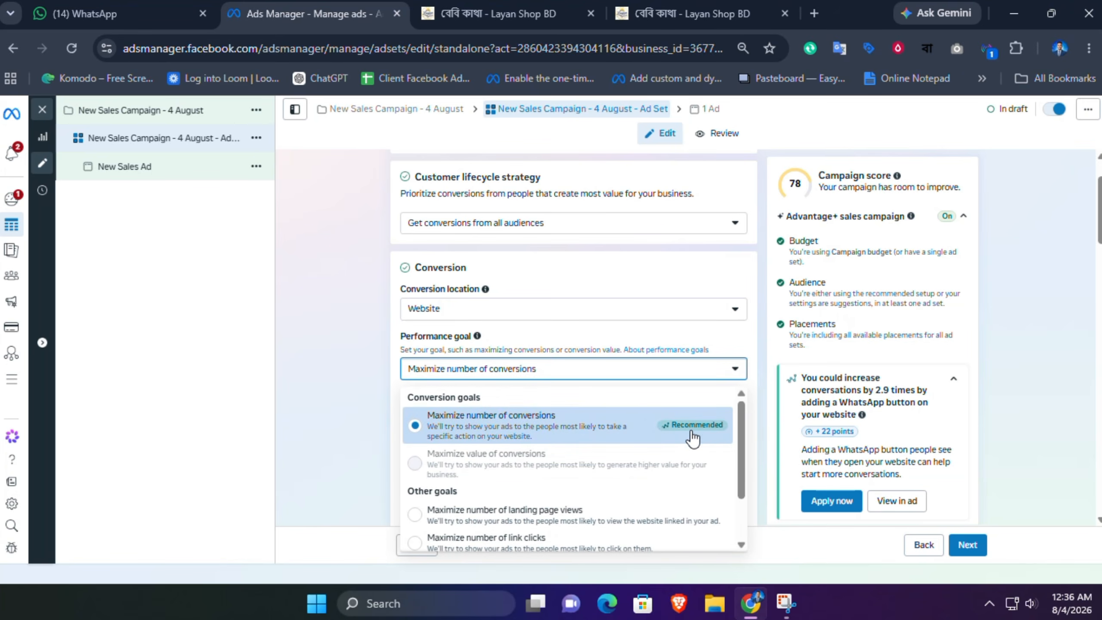
pyautogui.click(471, 429)
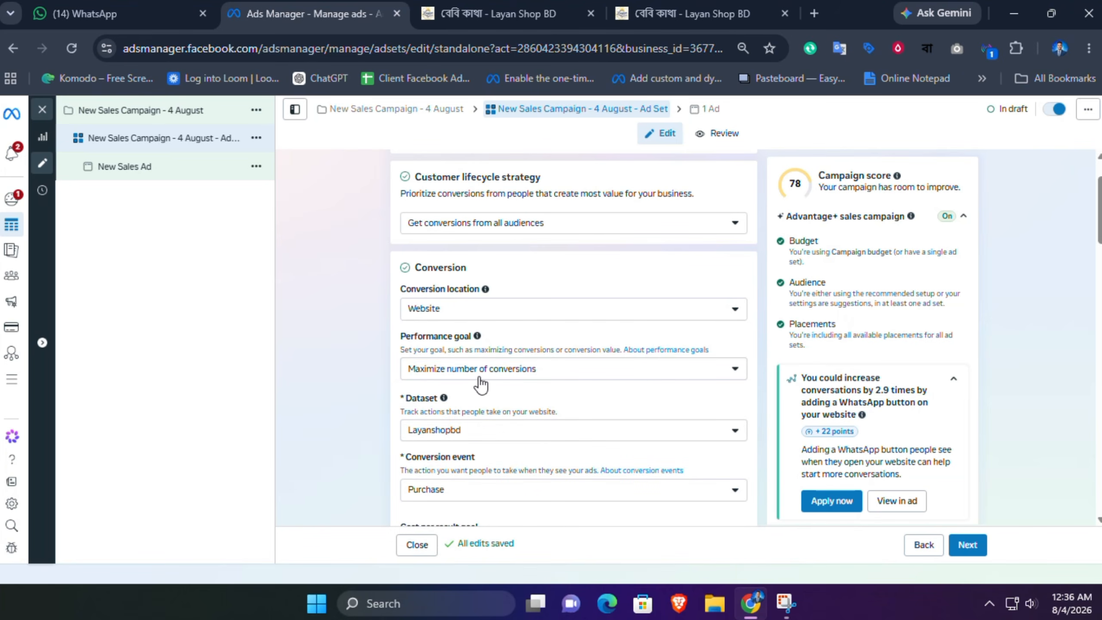
pyautogui.click(485, 431)
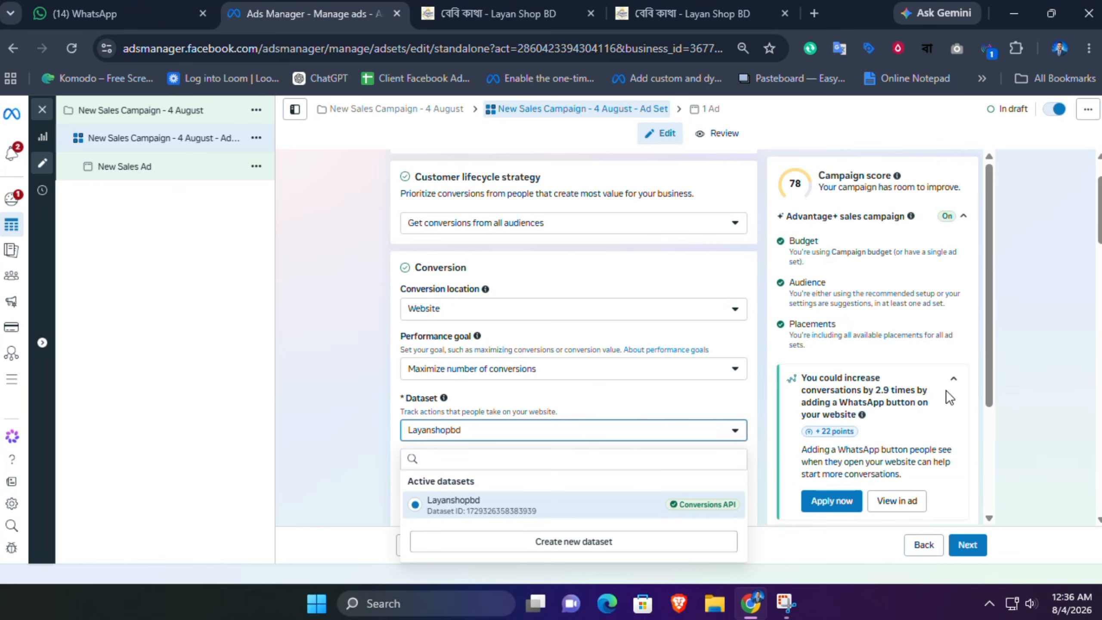
pyautogui.moveTo(1100, 231); pyautogui.dragTo(1099, 244)
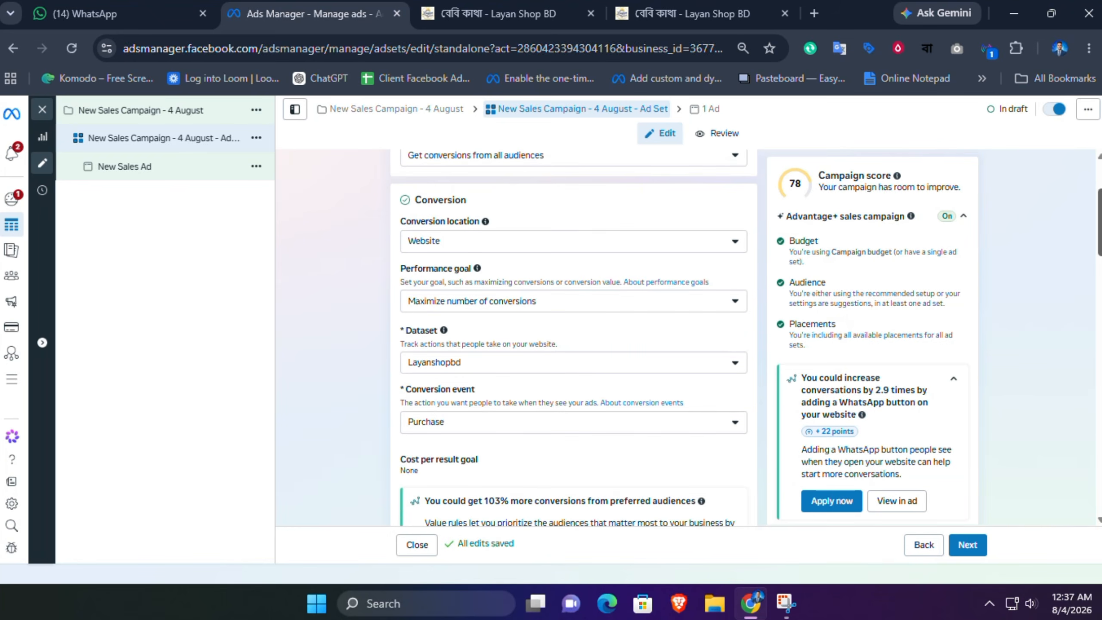
pyautogui.click(494, 423)
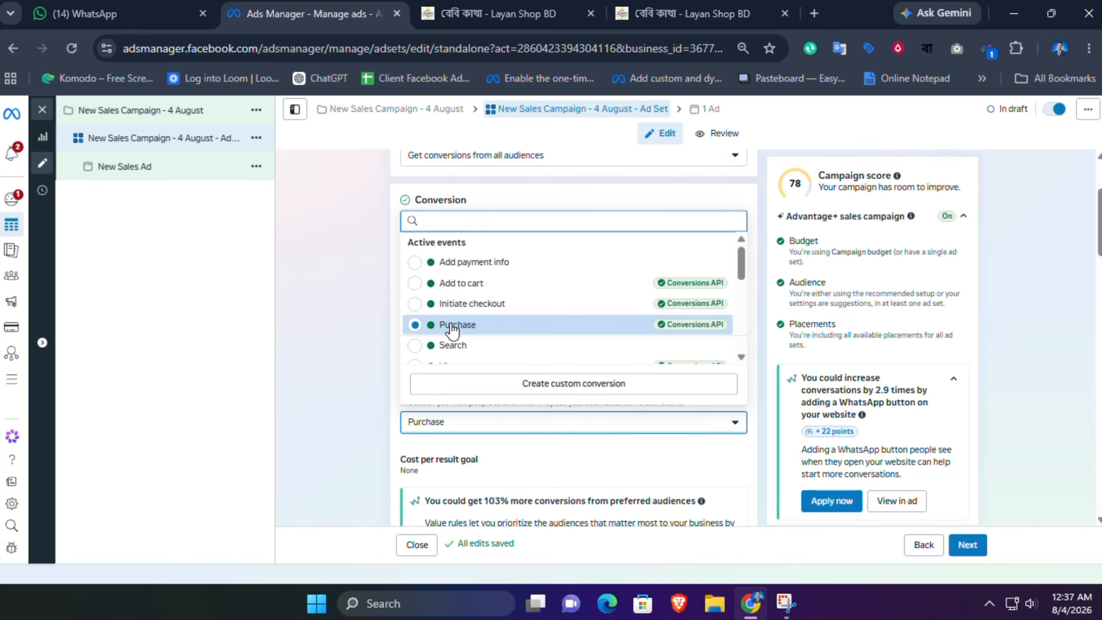
pyautogui.click(443, 326)
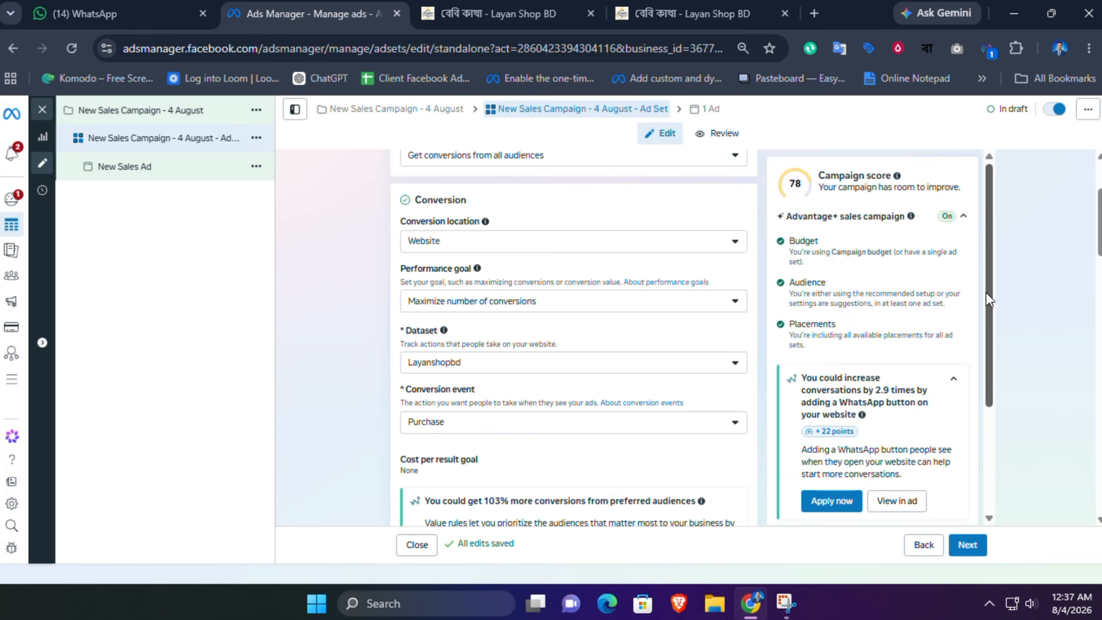
# Step: Review the attribution model options, keeping Standard, and expand the audience's additional controls
pyautogui.moveTo(985, 292); pyautogui.dragTo(1002, 422)
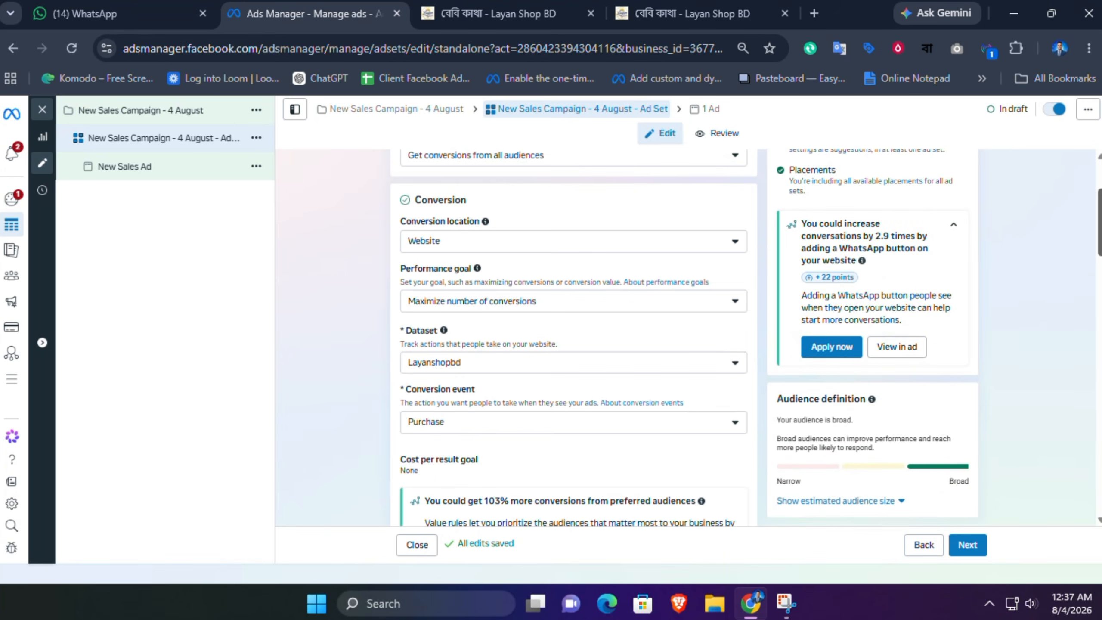
pyautogui.moveTo(1099, 235); pyautogui.dragTo(1099, 281)
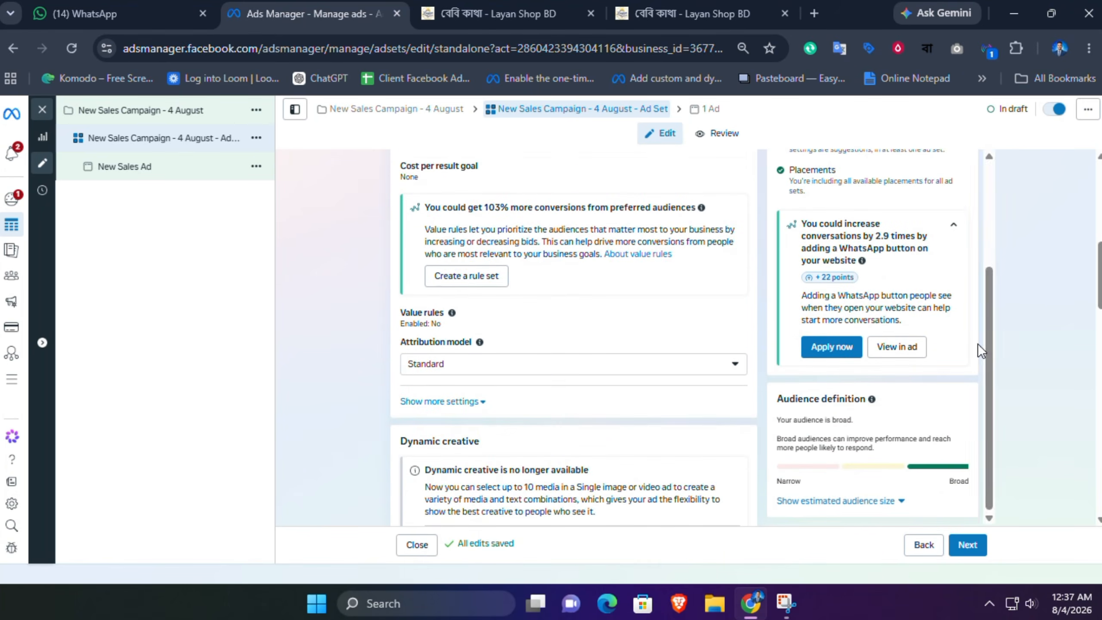
pyautogui.click(526, 364)
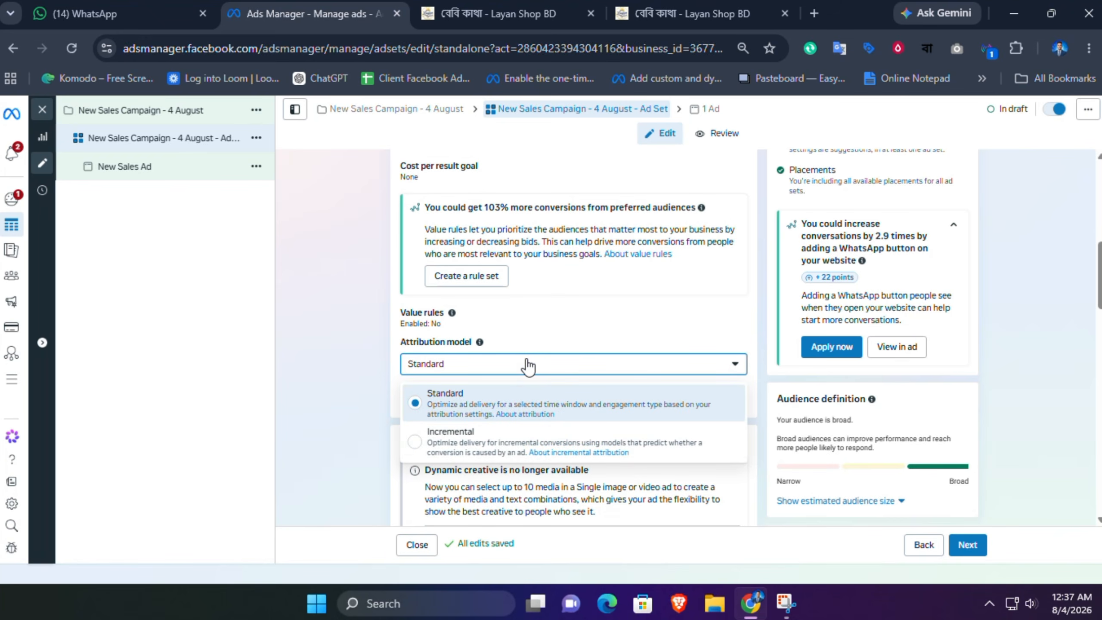
pyautogui.click(527, 366)
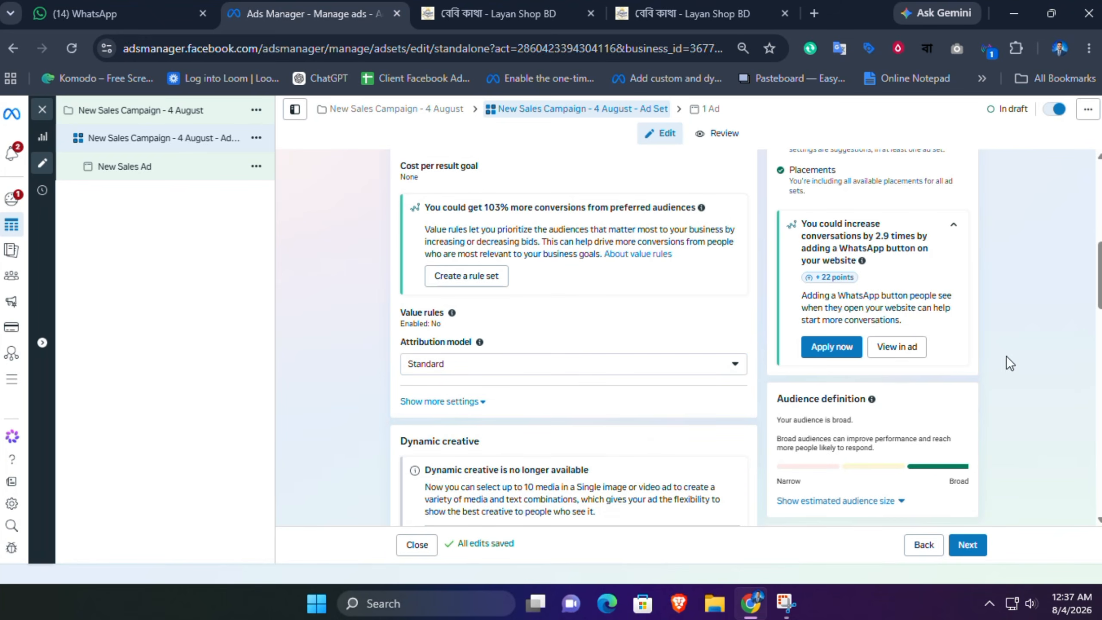
pyautogui.moveTo(1099, 278); pyautogui.dragTo(1099, 390)
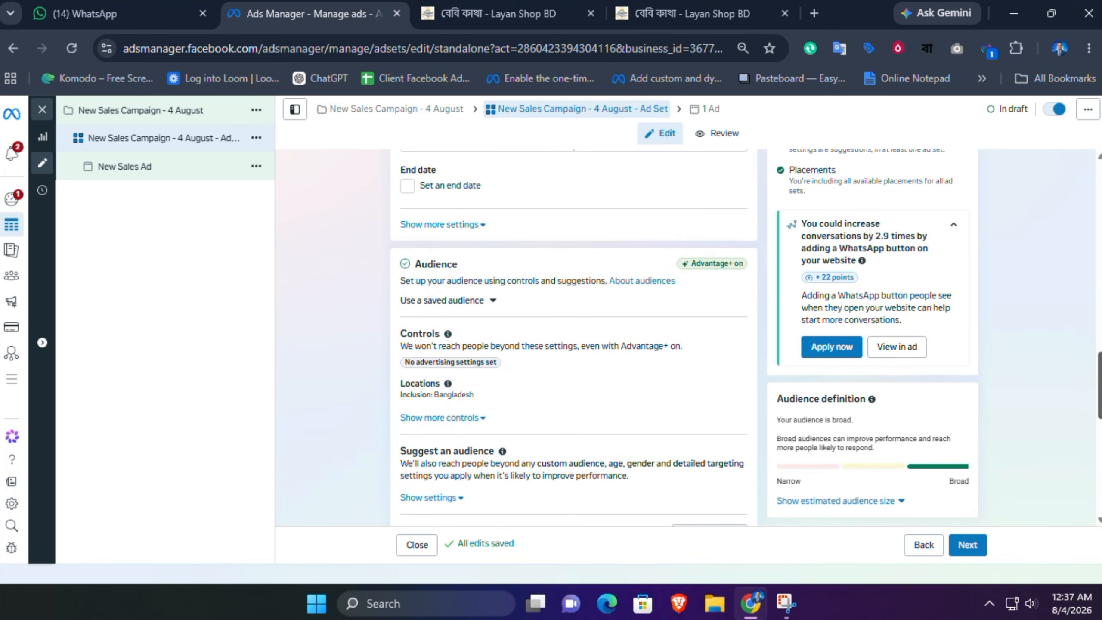
pyautogui.click(482, 419)
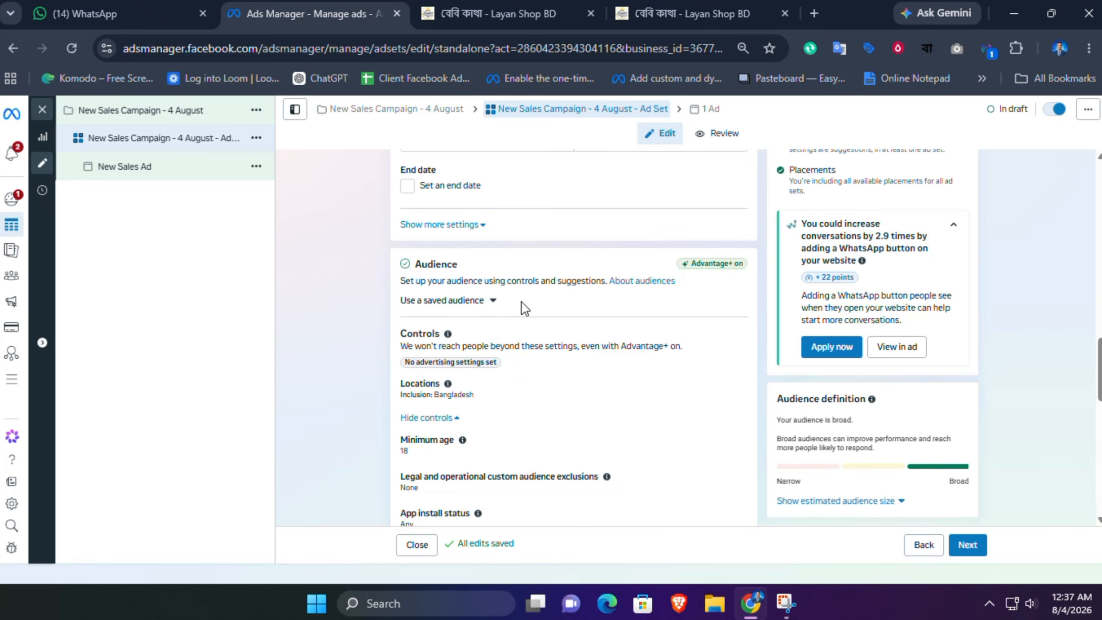
# Step: Apply the saved audience Layanshop Bd Sales Audience - 4 August and remove it again
pyautogui.click(489, 300)
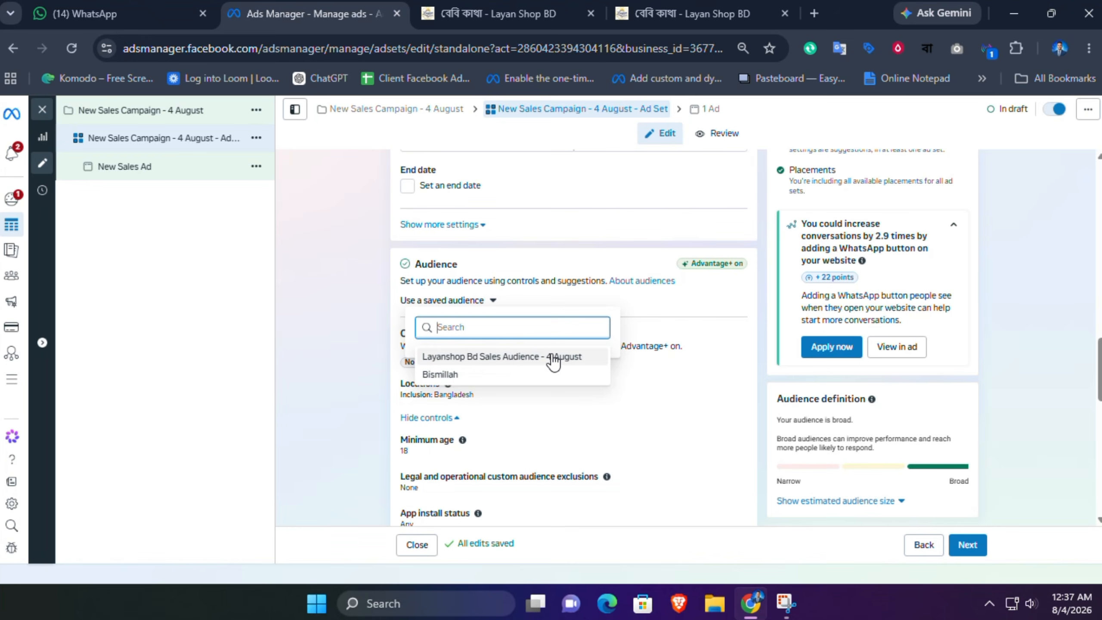
pyautogui.click(529, 357)
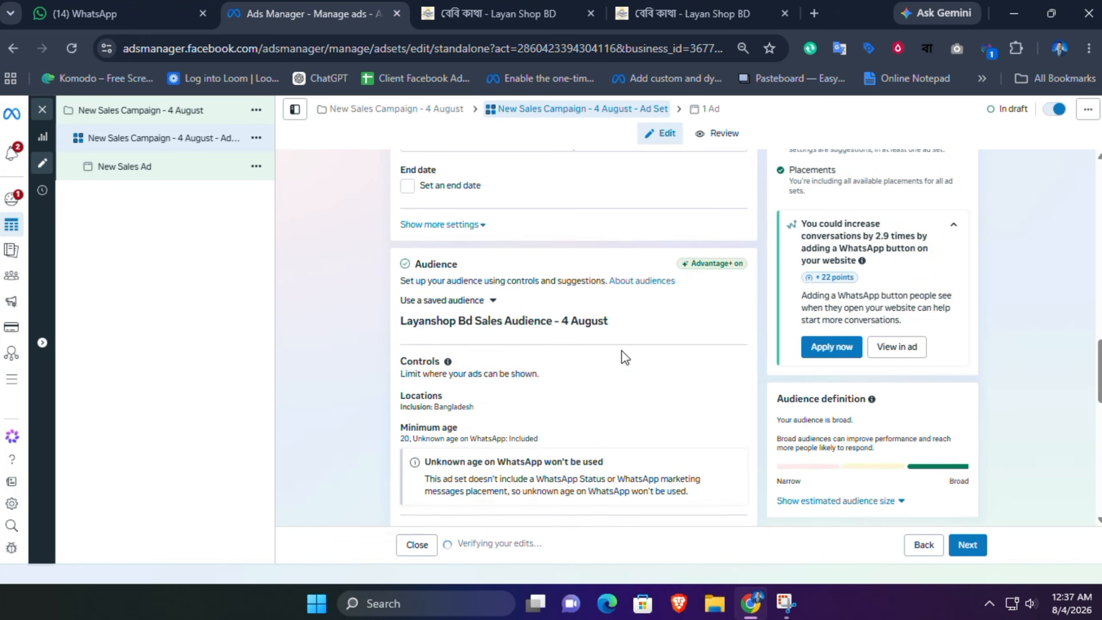
pyautogui.click(479, 227)
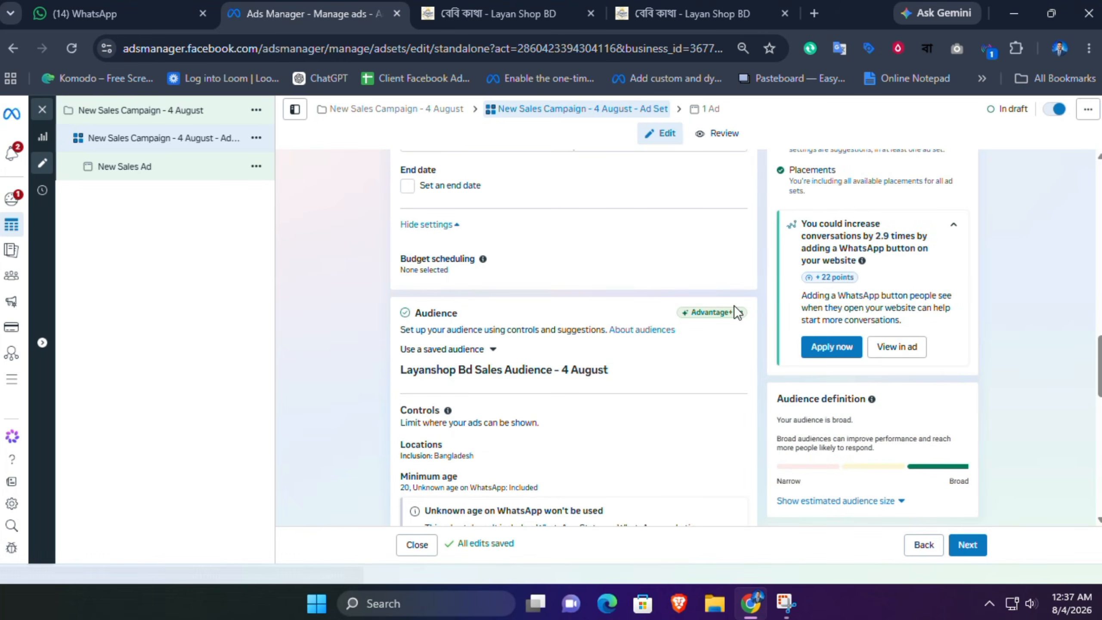
pyautogui.scroll(-6, 559, 445)
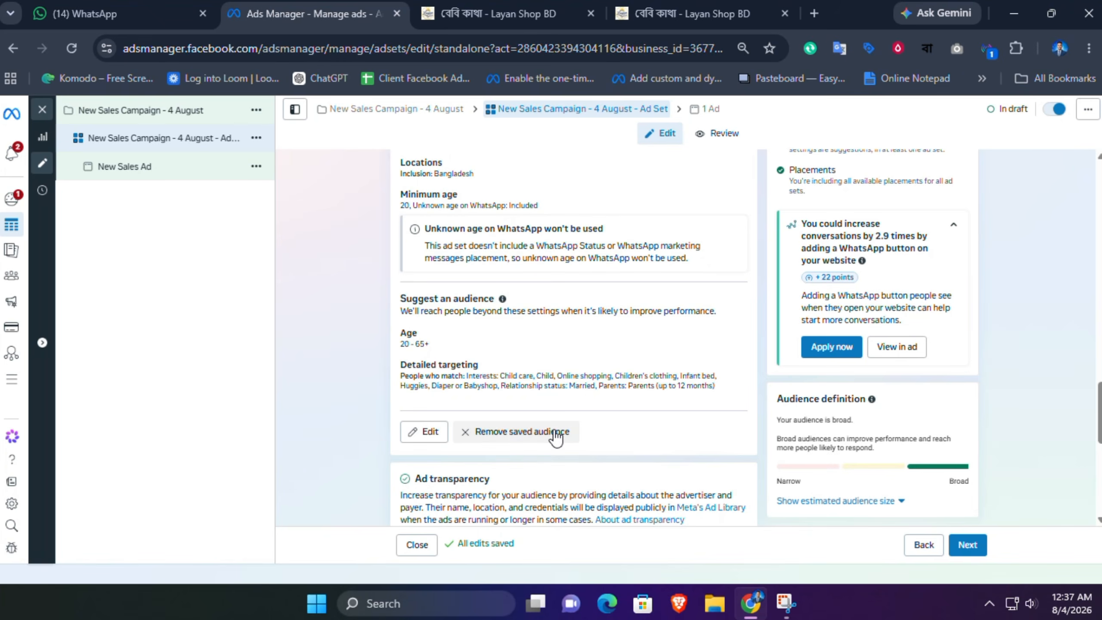
pyautogui.click(532, 433)
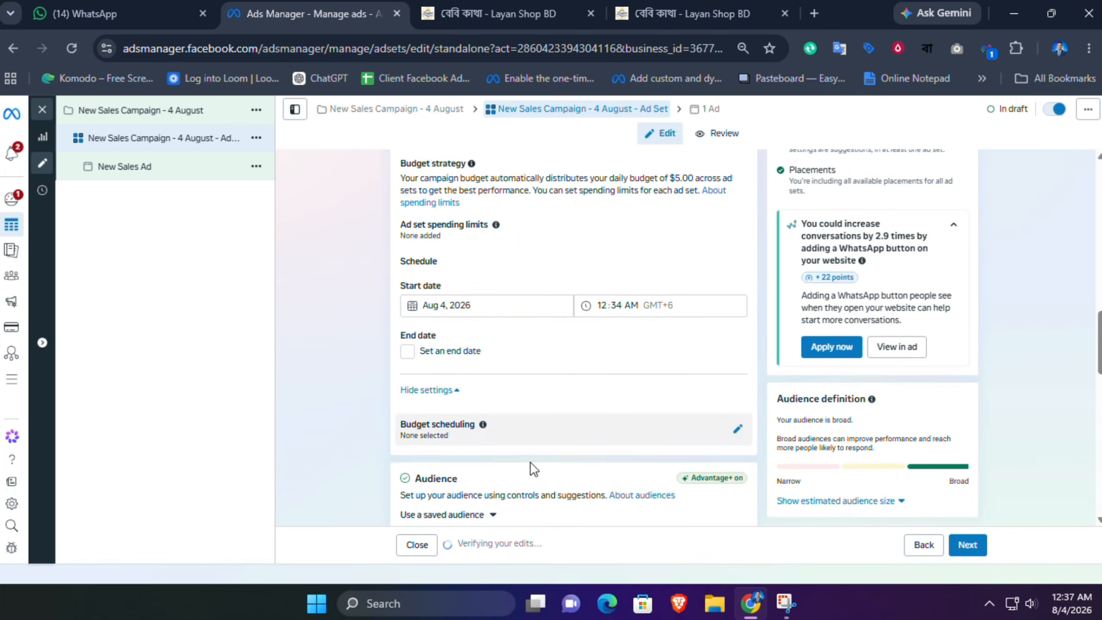
# Step: Expand the settings for the suggested audience
pyautogui.scroll(-7, 479, 343)
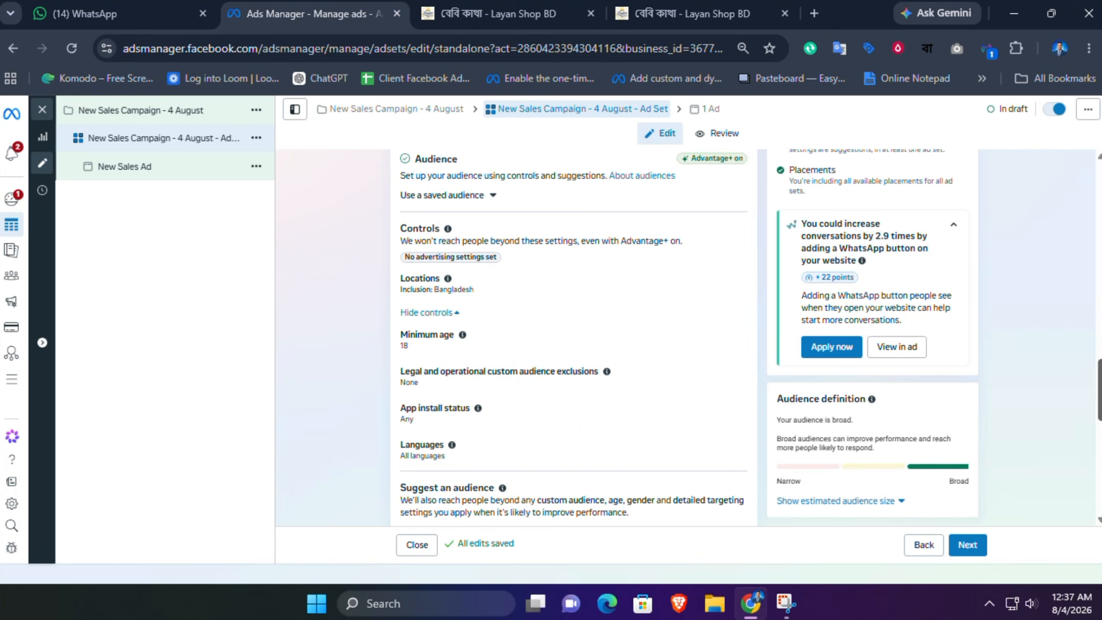
pyautogui.scroll(-2, 572, 339)
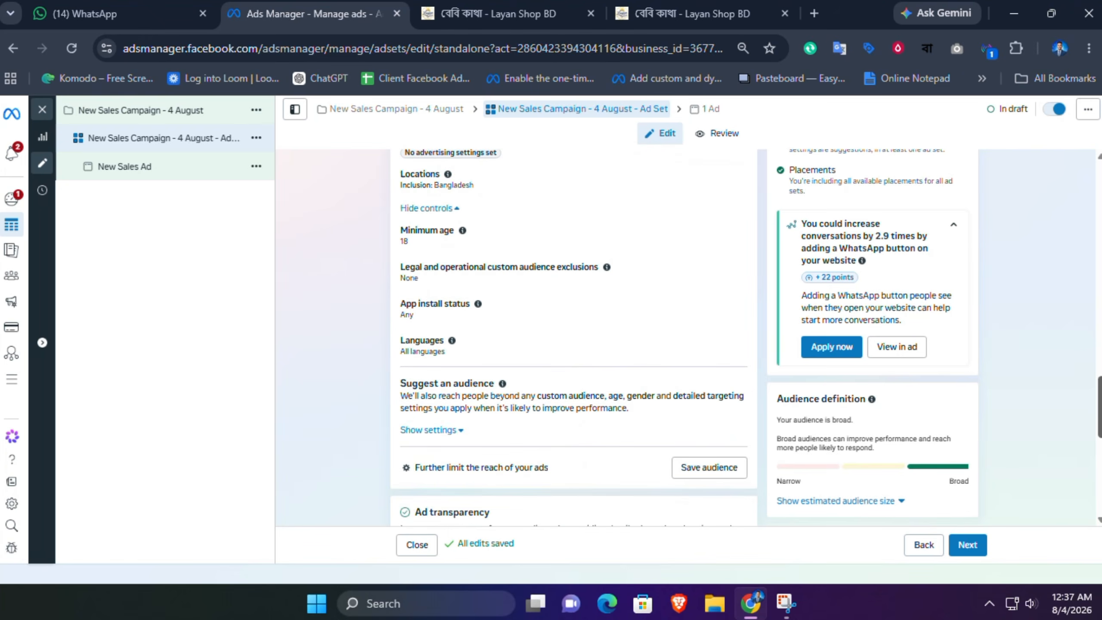
pyautogui.click(456, 430)
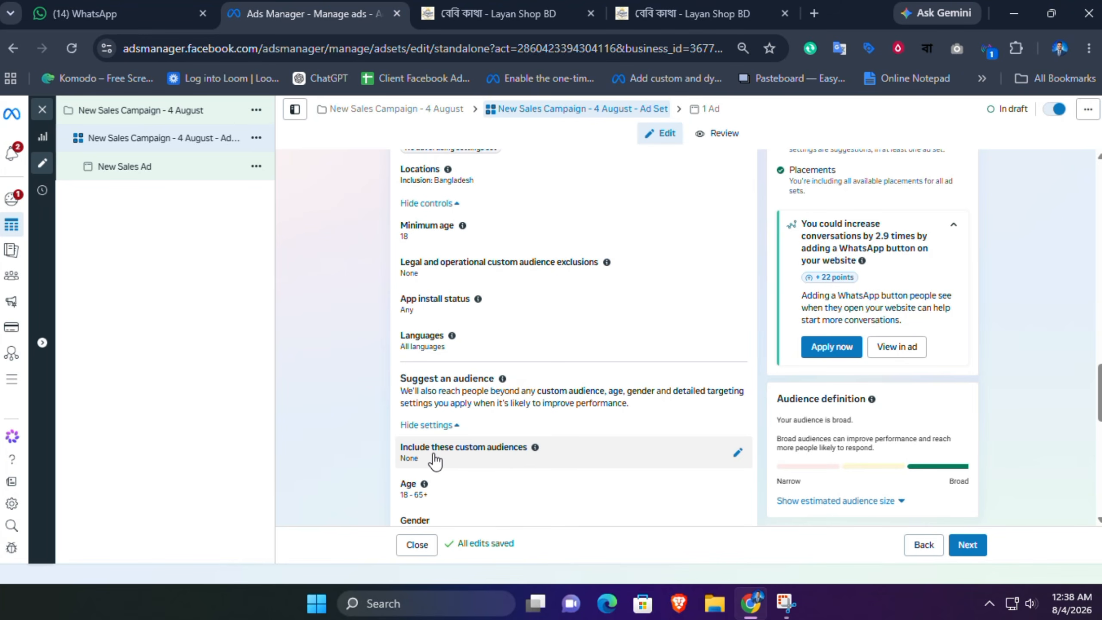
# Step: Open the custom audiences section and its create-new options, then close it without choosing one
pyautogui.click(735, 455)
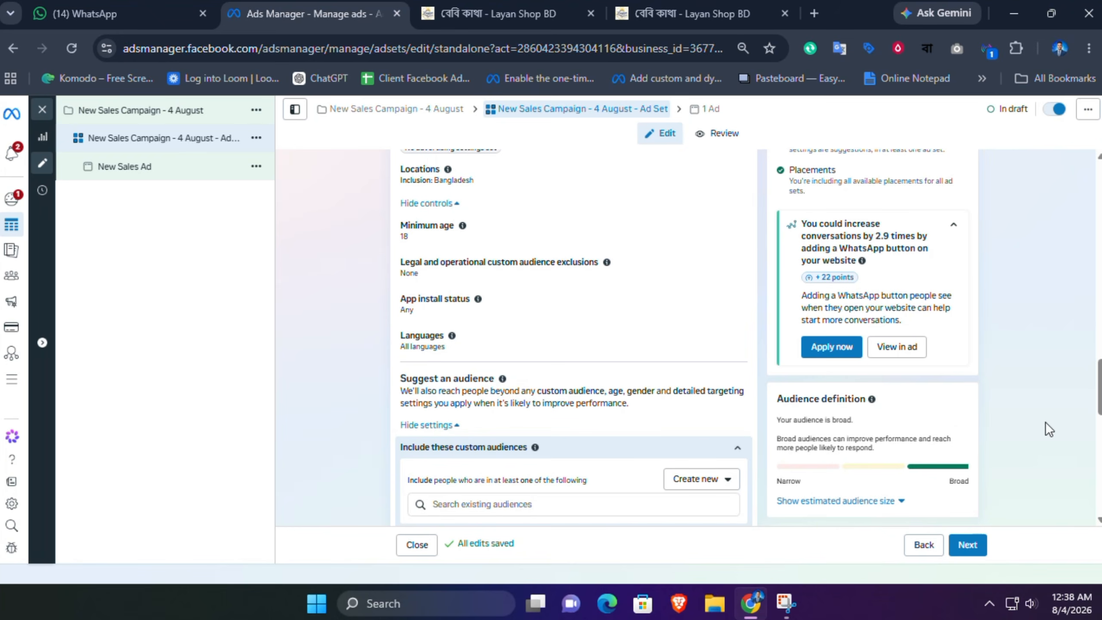
pyautogui.scroll(-2, 573, 405)
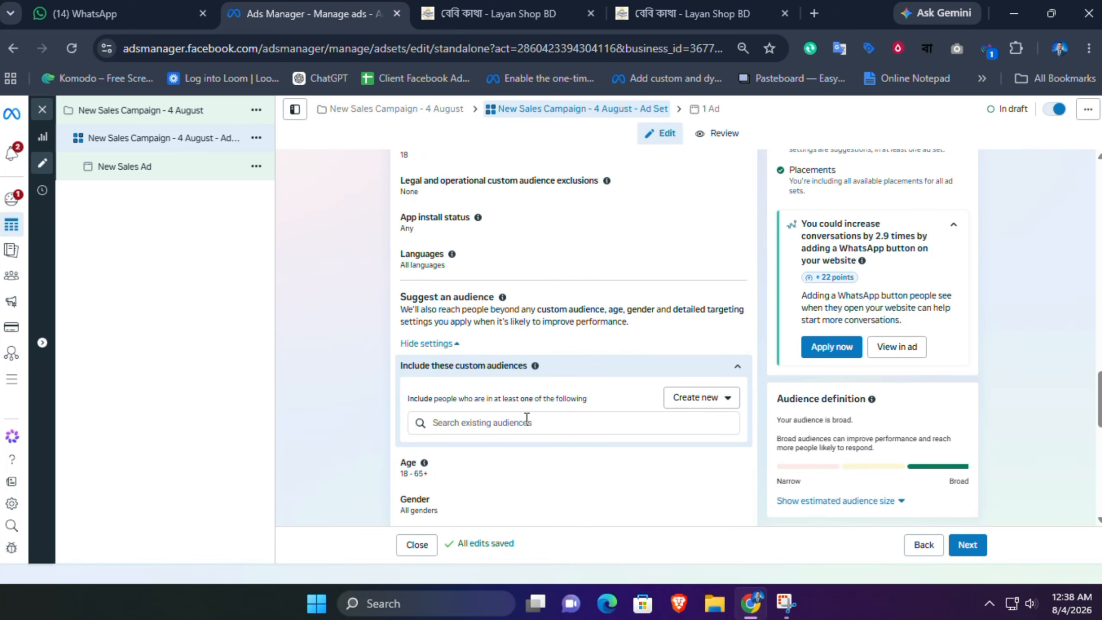
pyautogui.click(715, 398)
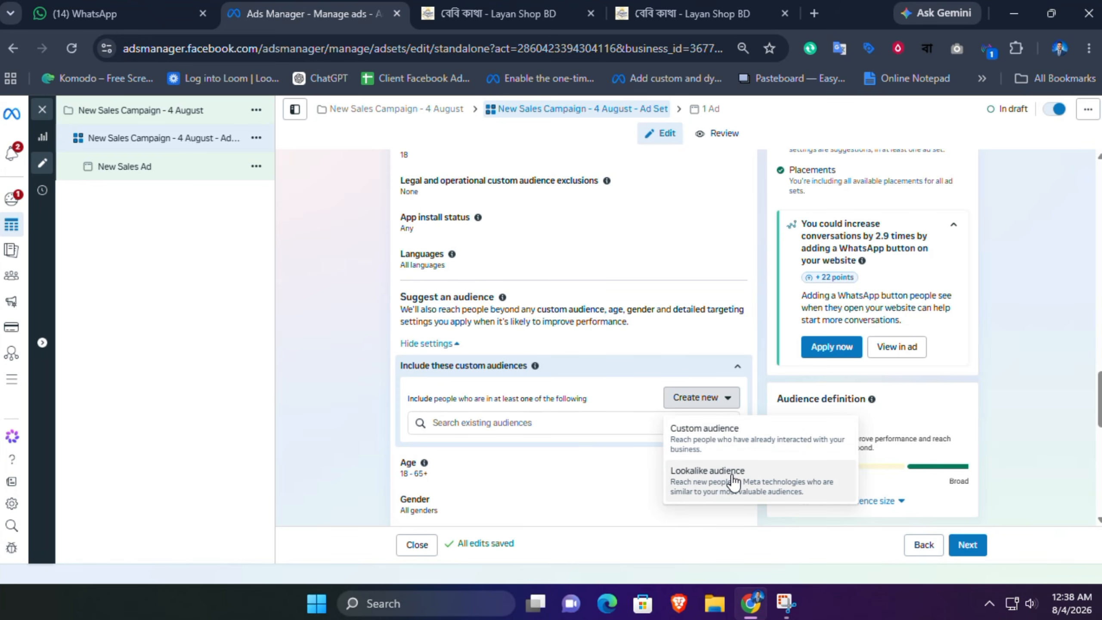
pyautogui.click(557, 439)
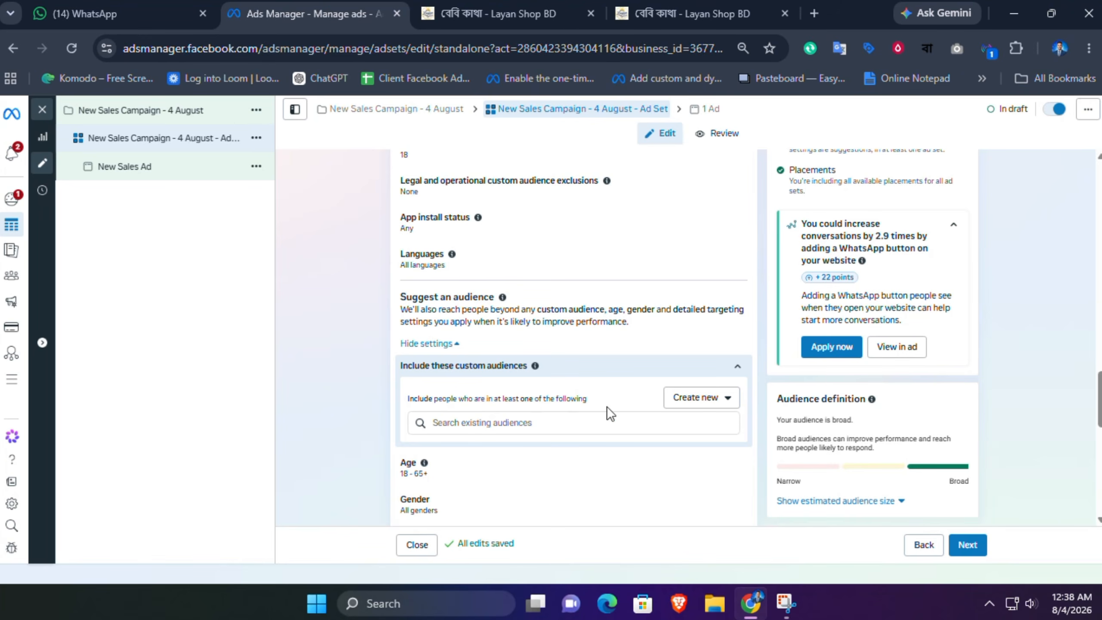
pyautogui.click(736, 366)
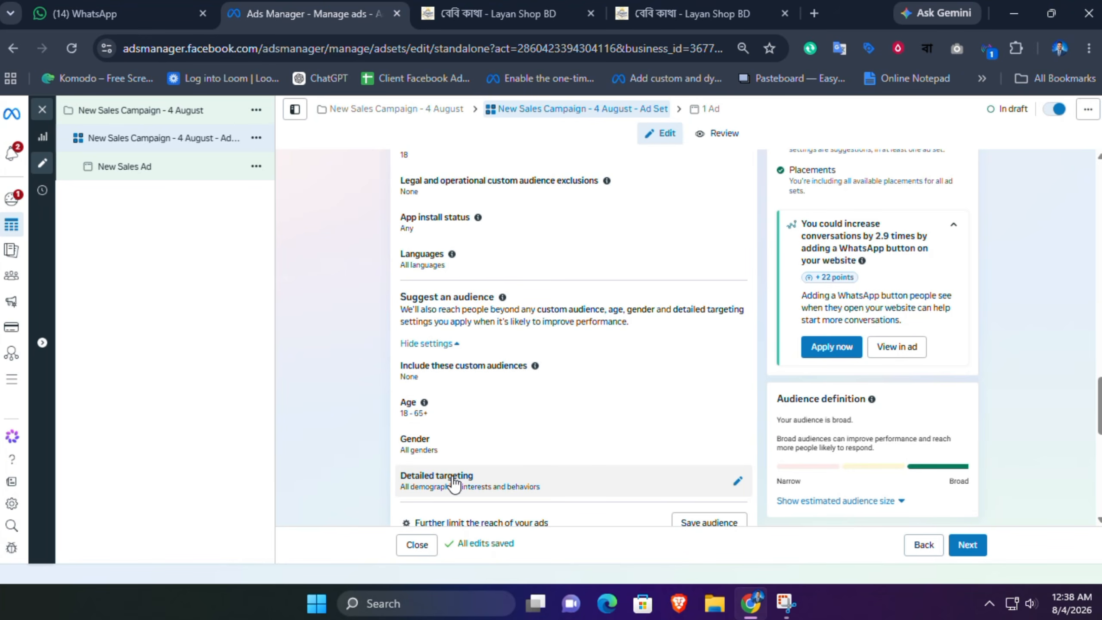
# Step: Open detailed targeting and browse the suggested demographics, interests and behaviours
pyautogui.click(736, 481)
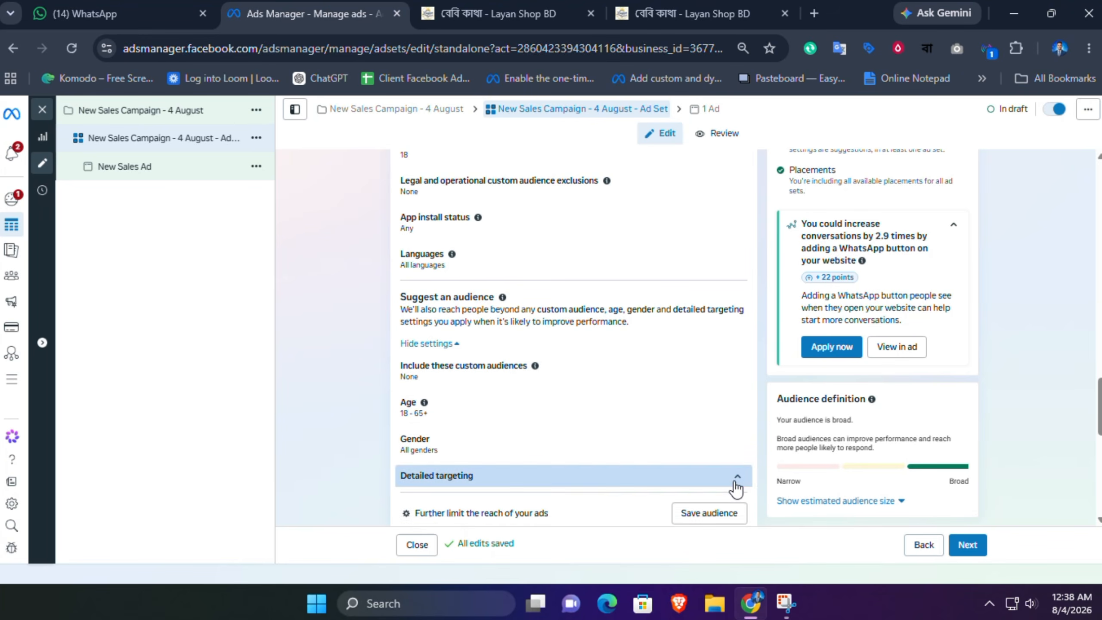
pyautogui.moveTo(1100, 416); pyautogui.dragTo(1100, 450)
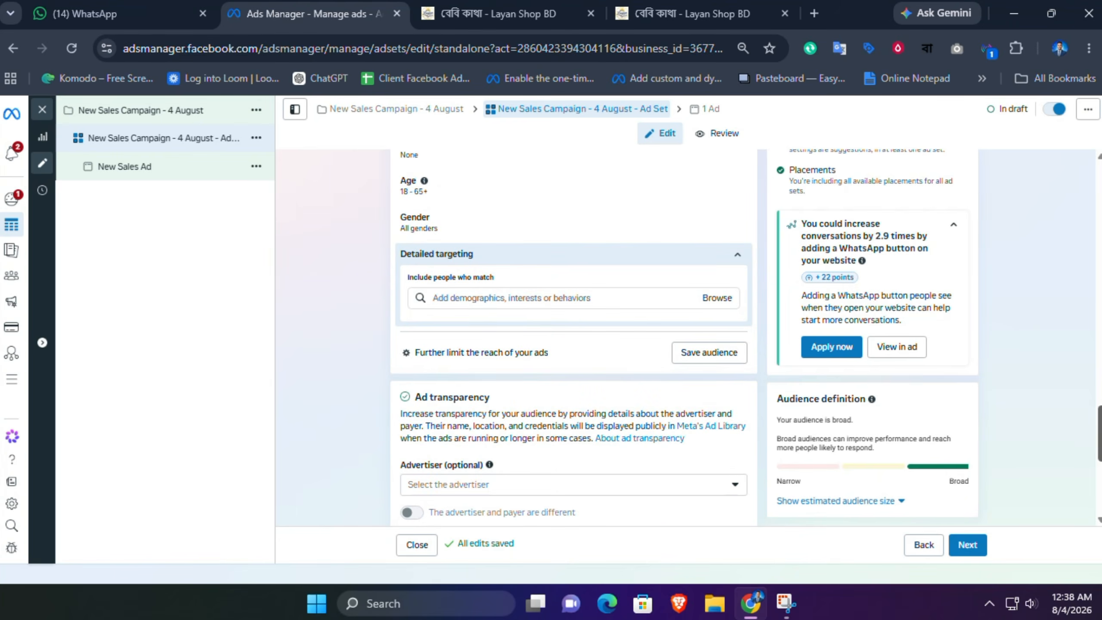
pyautogui.click(556, 302)
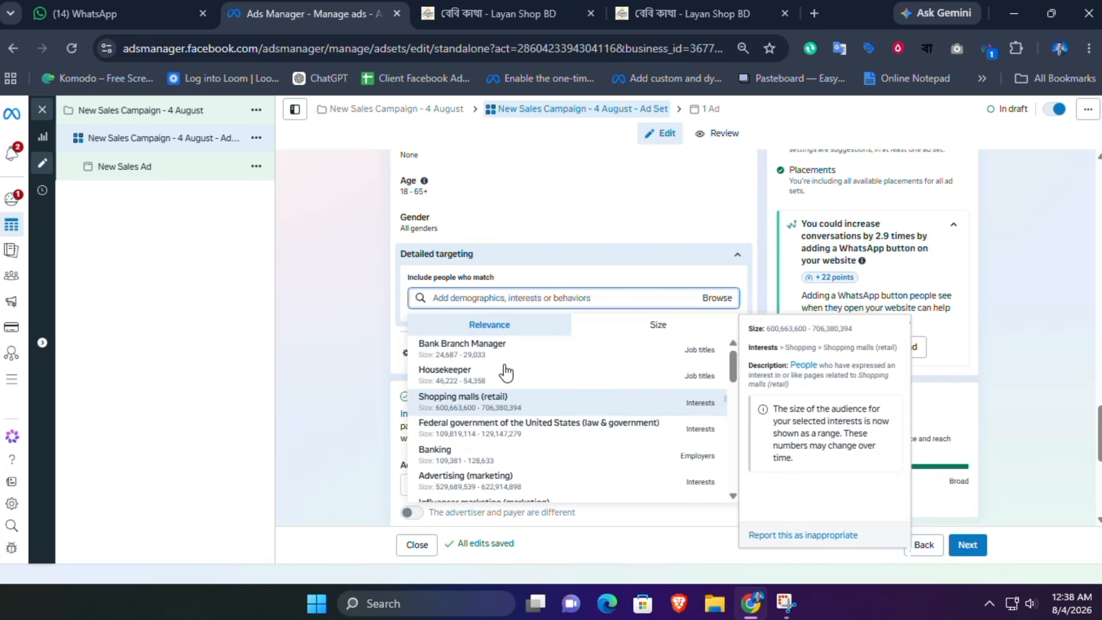
# Step: Look over the shop's product category page in the other tab, then return and close the detailed targeting suggestions
pyautogui.click(694, 13)
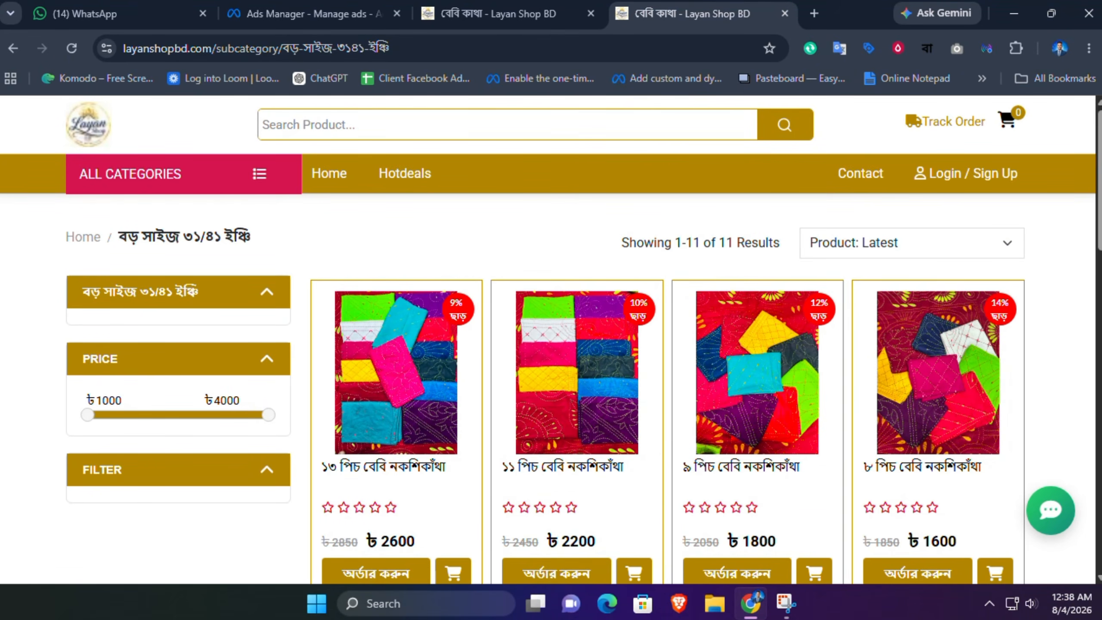
pyautogui.scroll(-6, 1051, 343)
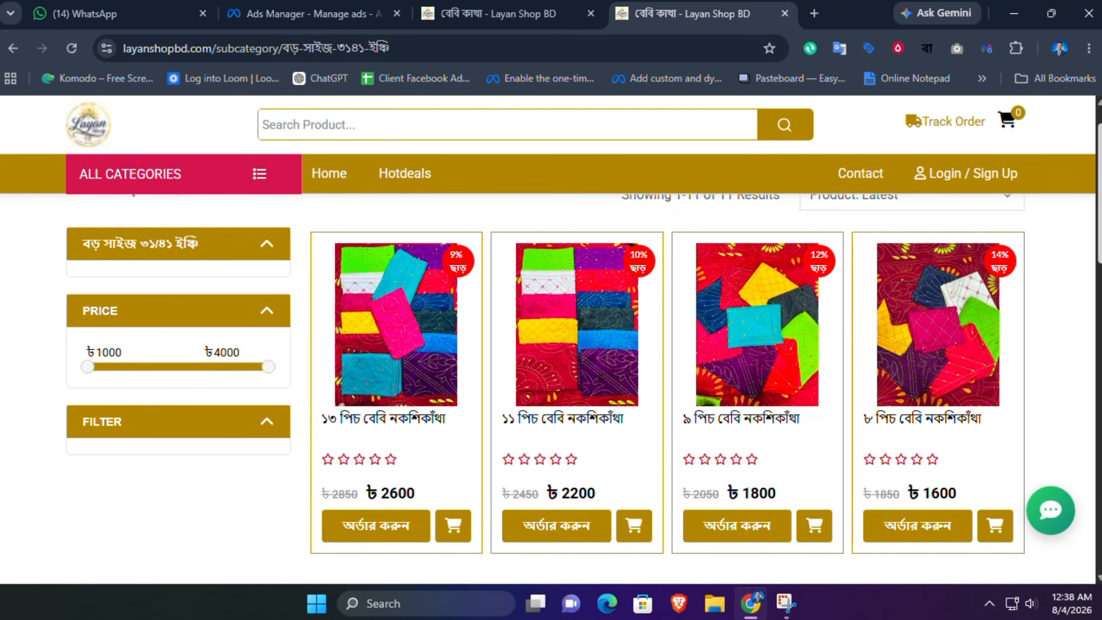
pyautogui.scroll(6, 456, 206)
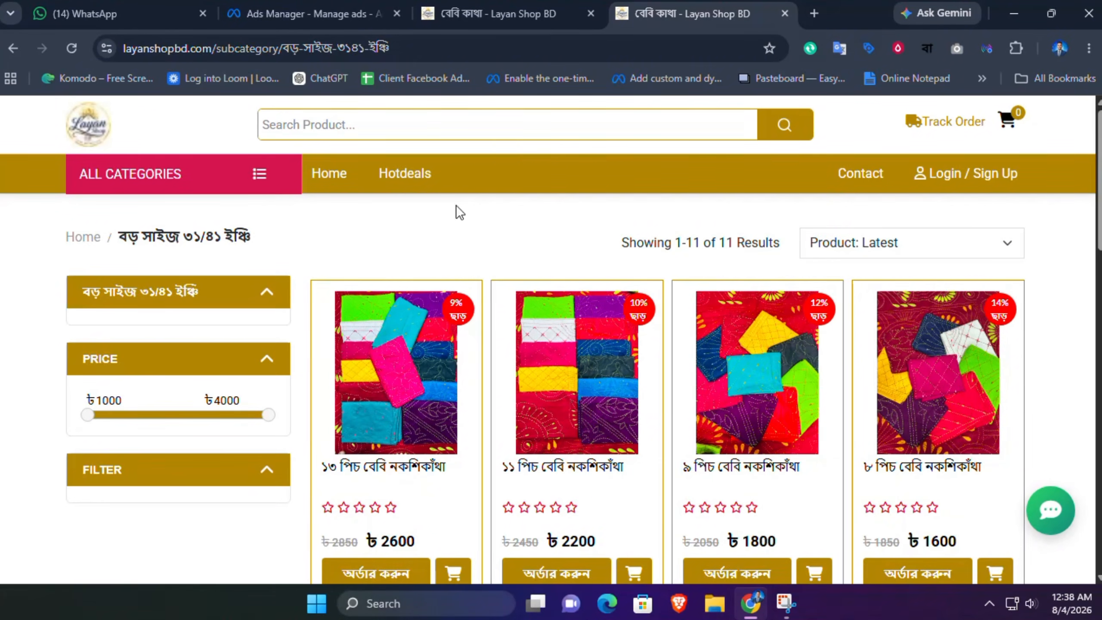
pyautogui.click(313, 14)
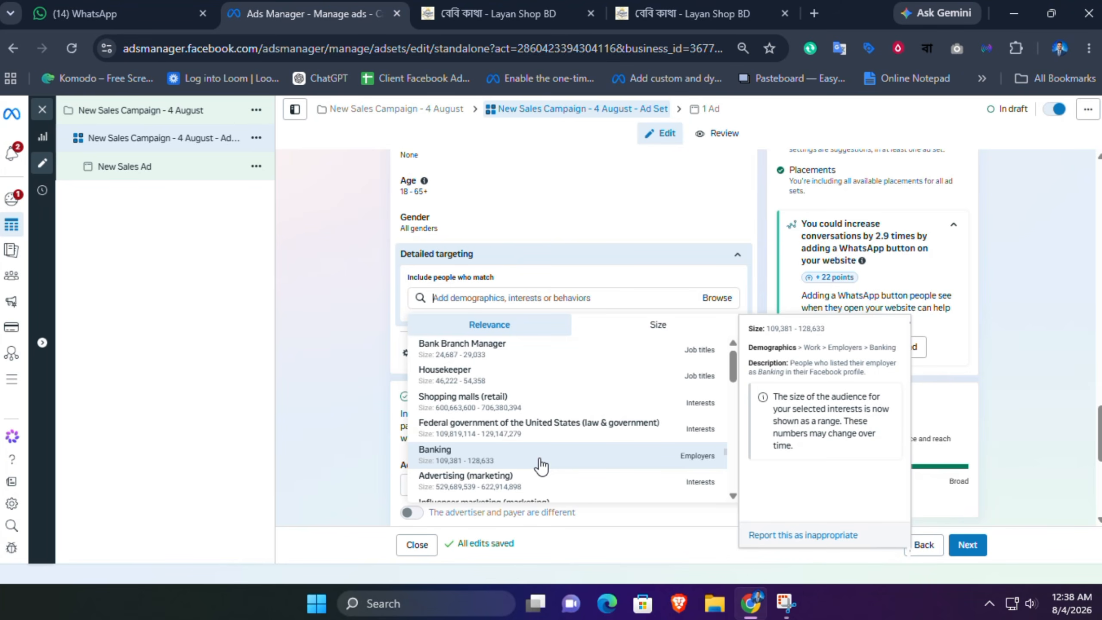
pyautogui.click(635, 257)
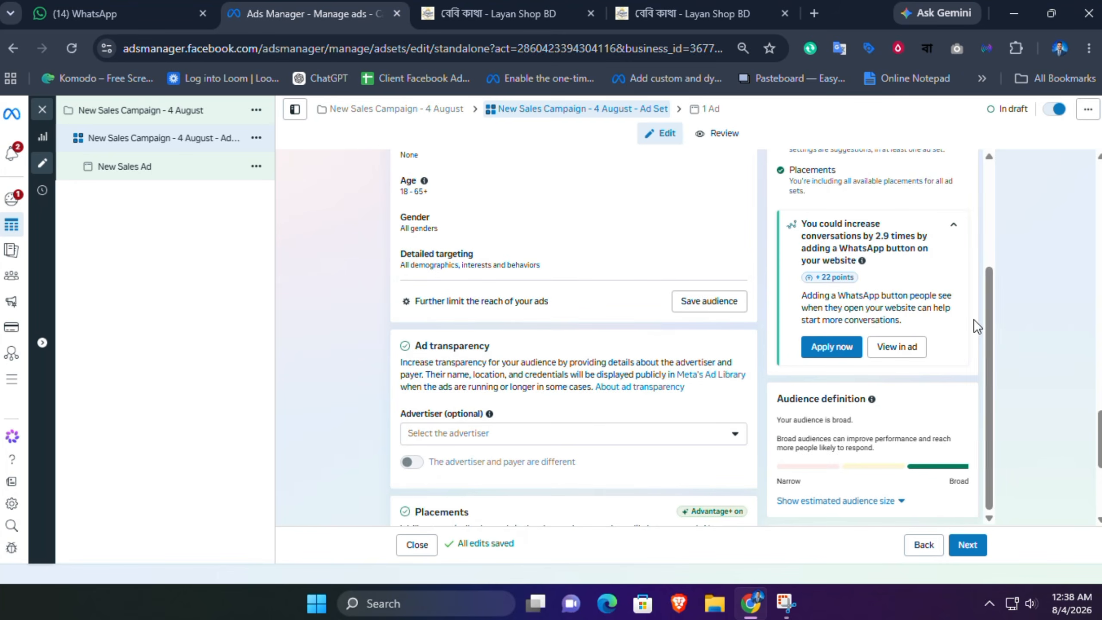
# Step: Apply the saved audience Layanshop Bd Sales Audience - 4 August to the ad set
pyautogui.scroll(7, 973, 325)
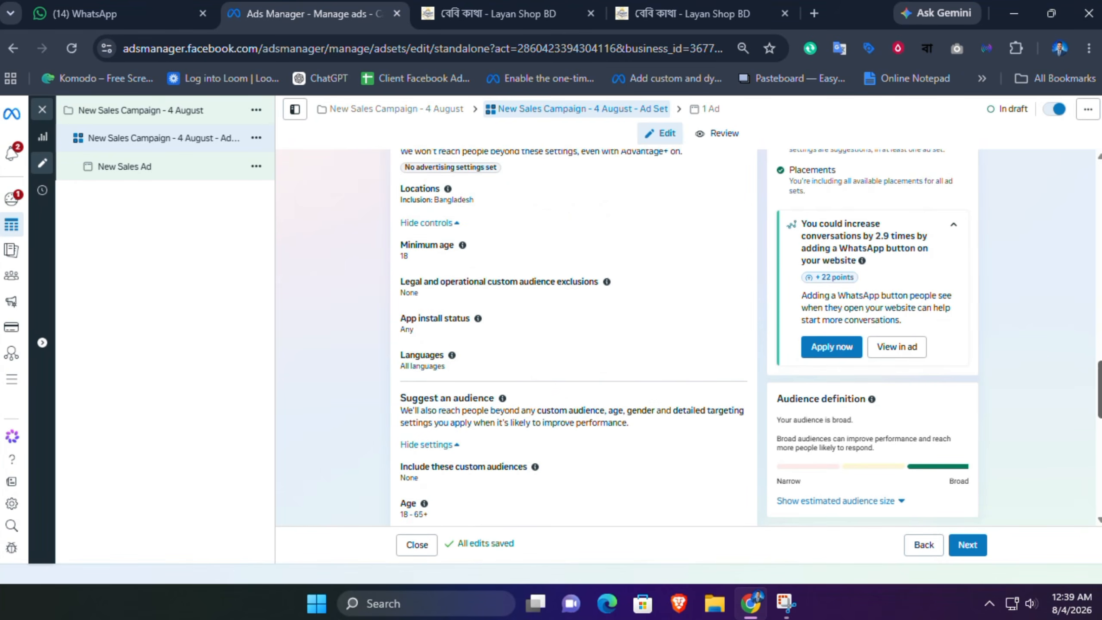
pyautogui.scroll(3, 572, 333)
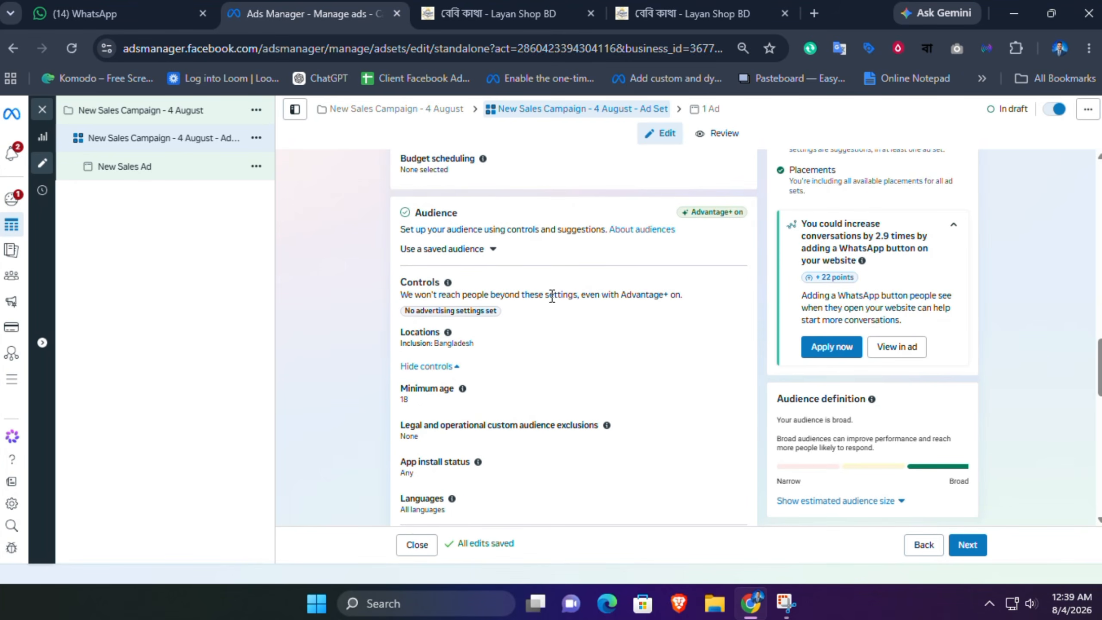
pyautogui.click(491, 251)
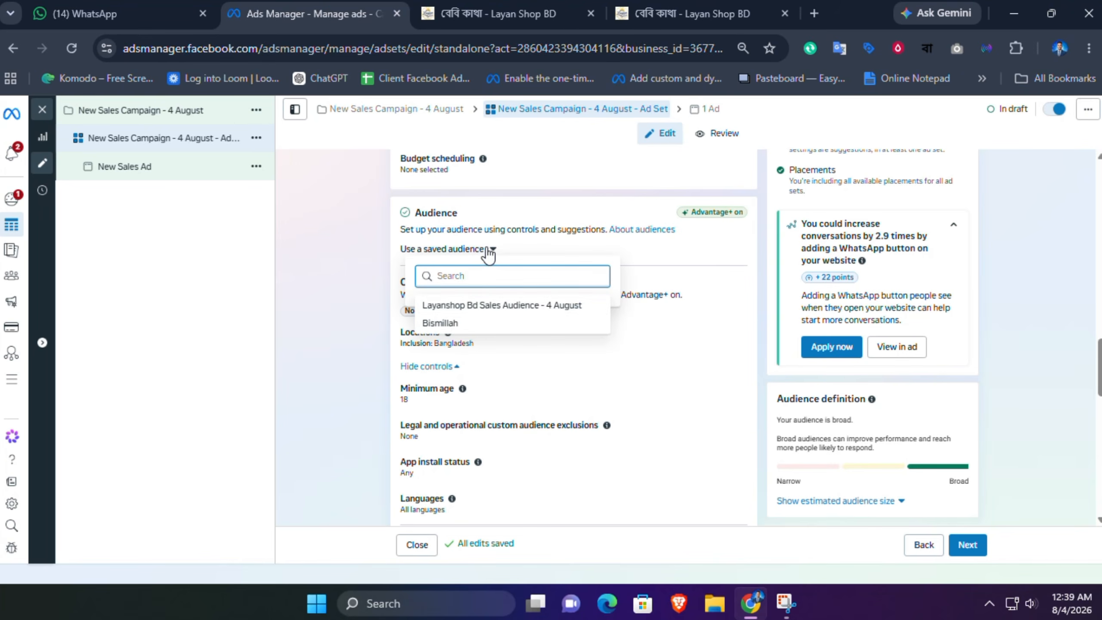
pyautogui.click(502, 305)
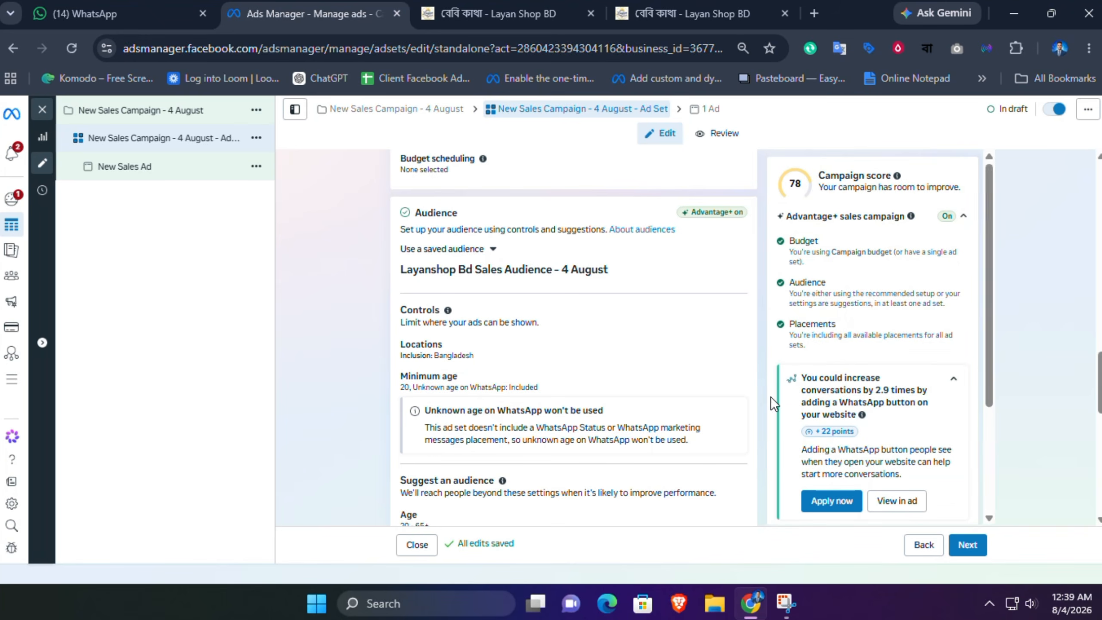
# Step: Expand the extra placement settings and review the device and operating system options
pyautogui.scroll(-12, 572, 339)
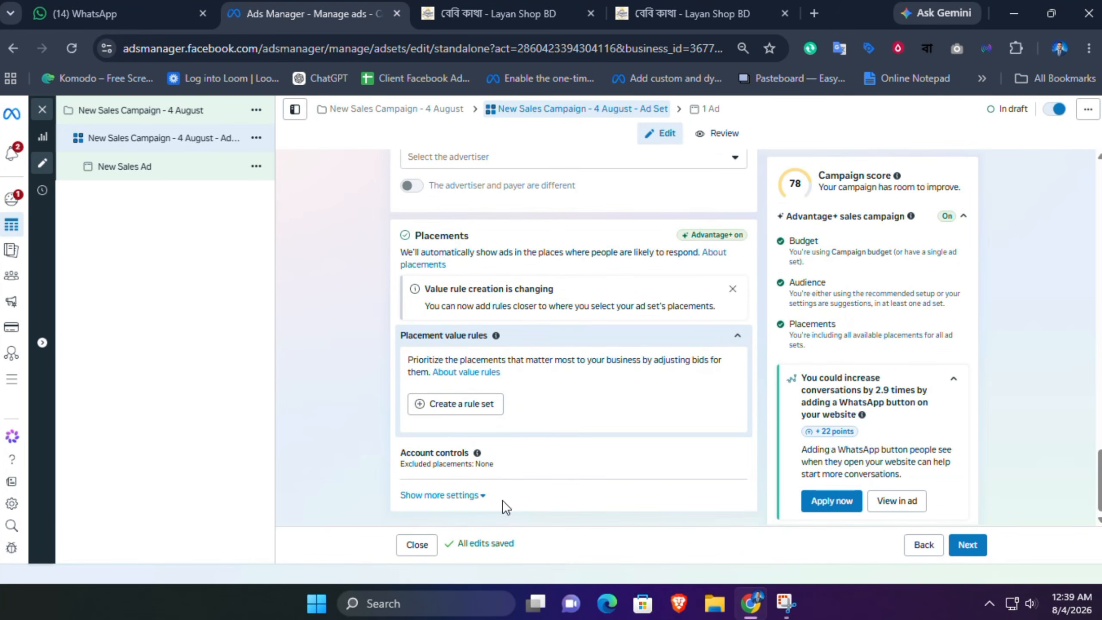
pyautogui.click(475, 495)
pyautogui.scroll(-1, 998, 467)
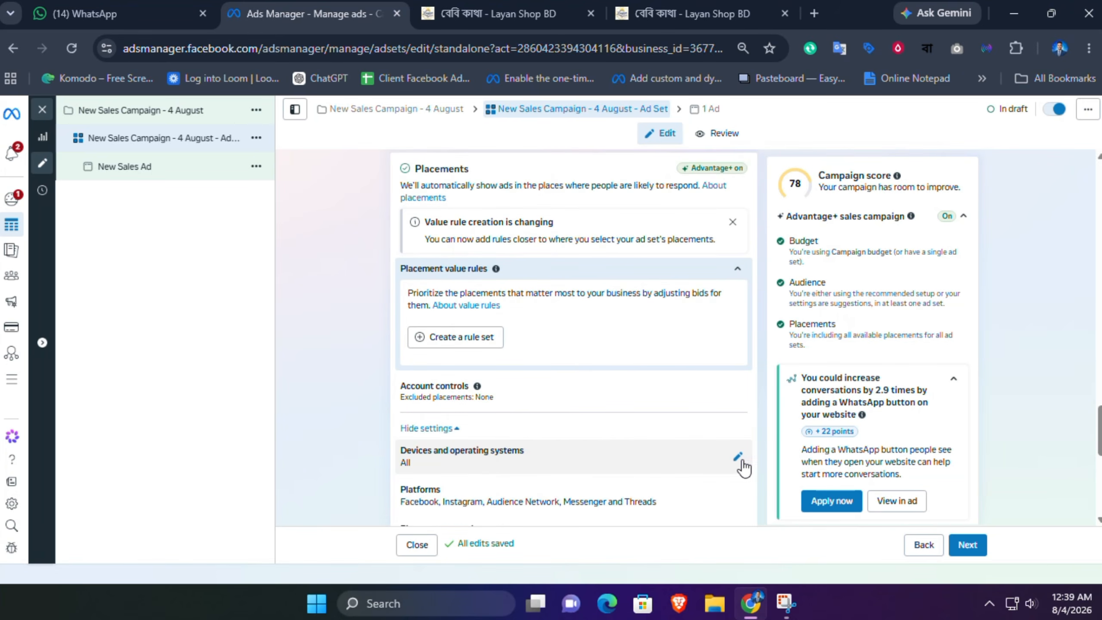
pyautogui.click(740, 460)
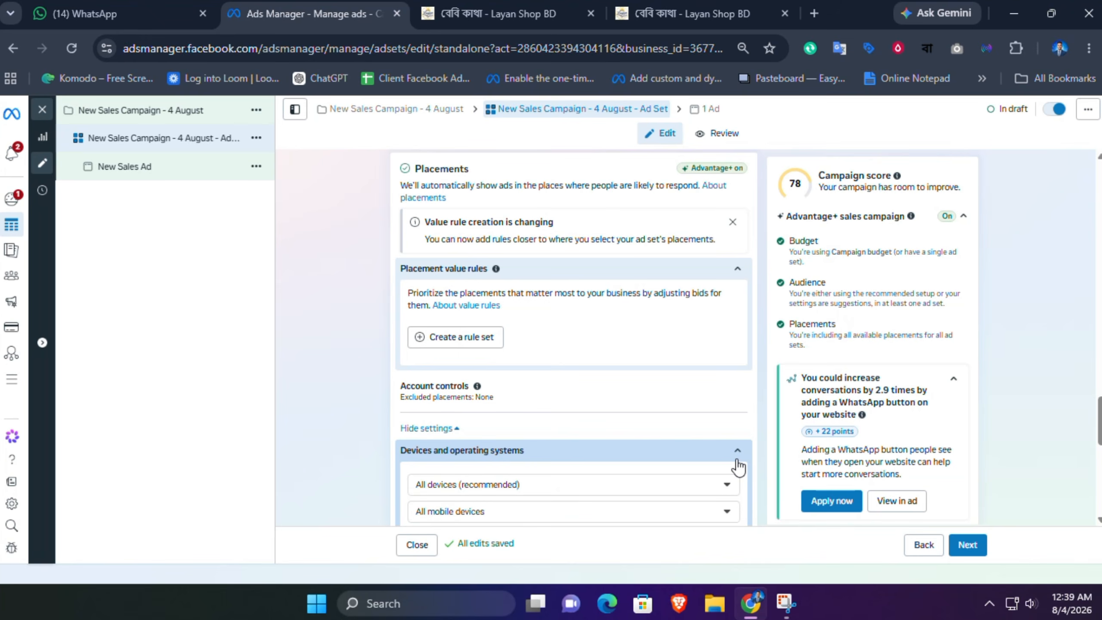
pyautogui.scroll(-3, 712, 391)
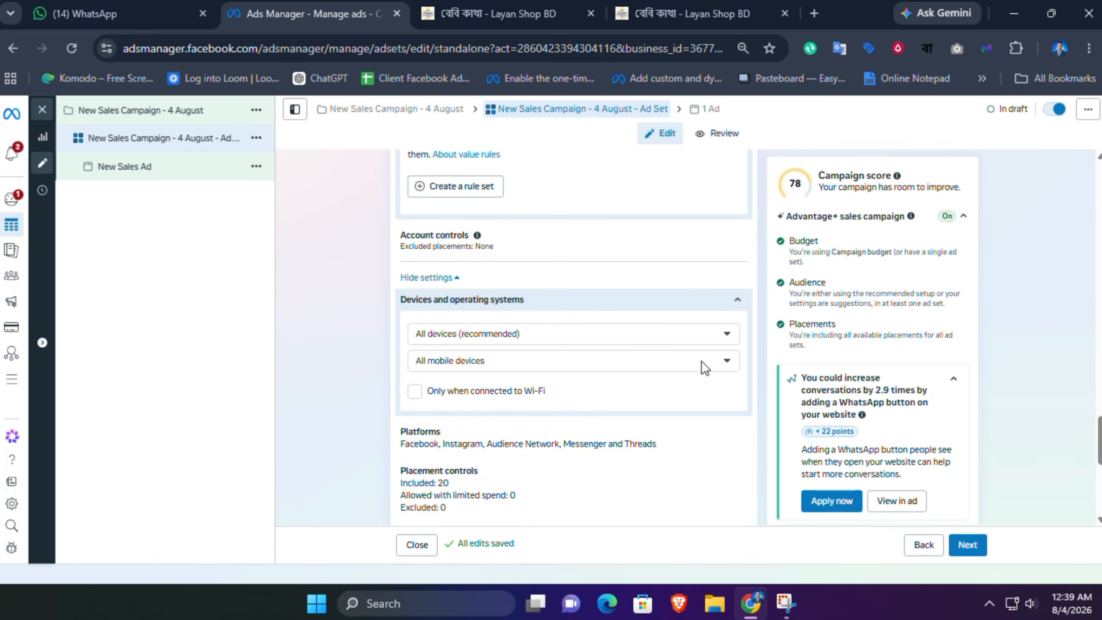
pyautogui.click(521, 334)
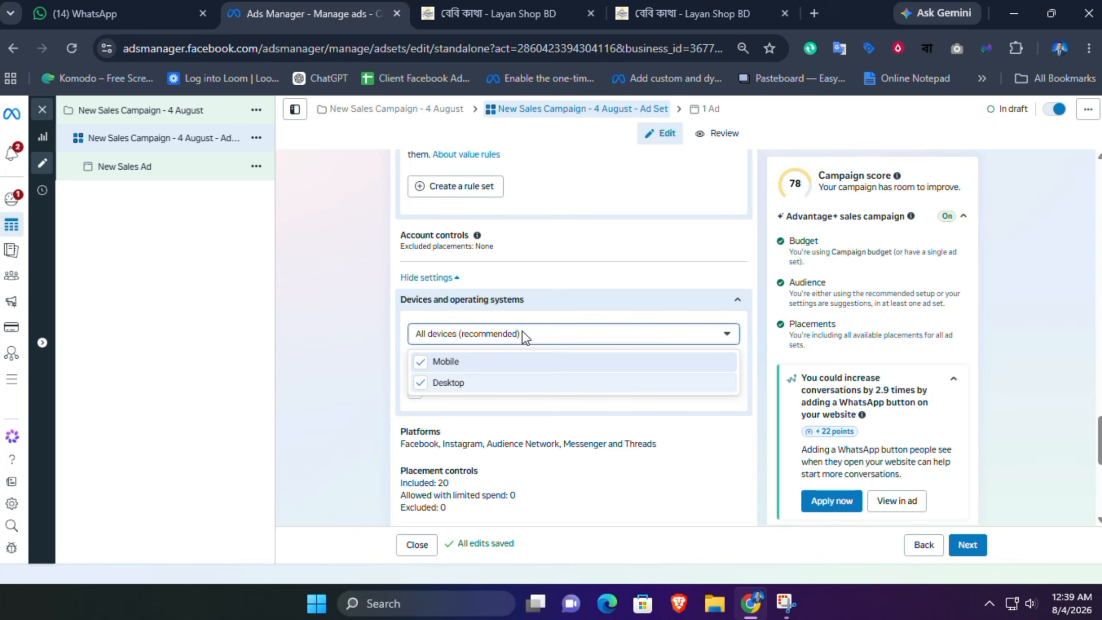
pyautogui.click(499, 336)
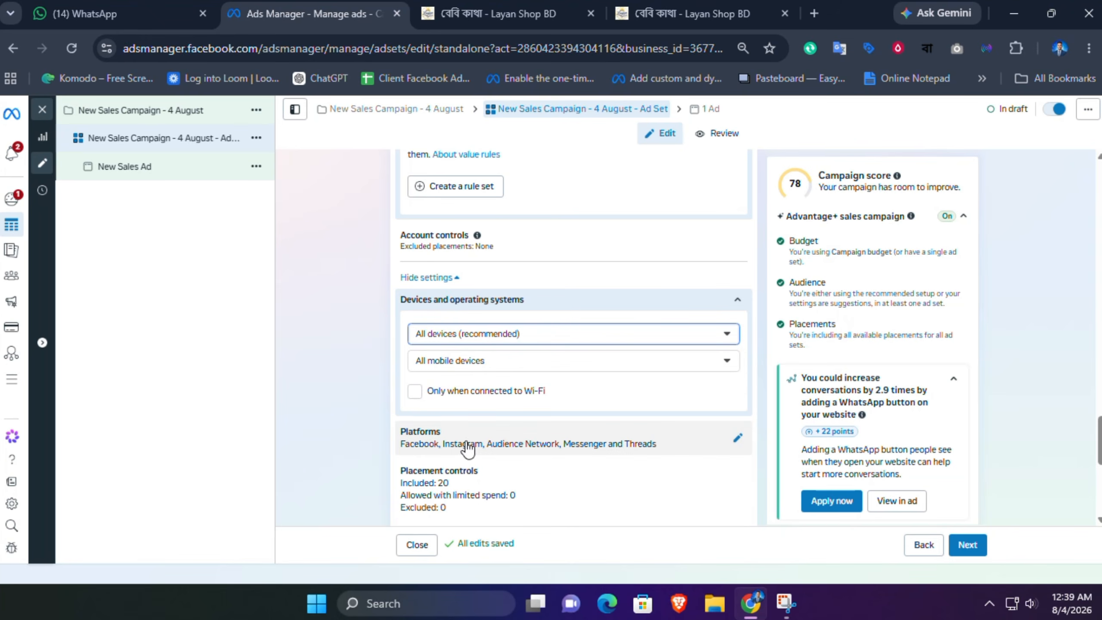
# Step: Remove Audience Network and Threads from the ad set's placement platforms
pyautogui.click(737, 438)
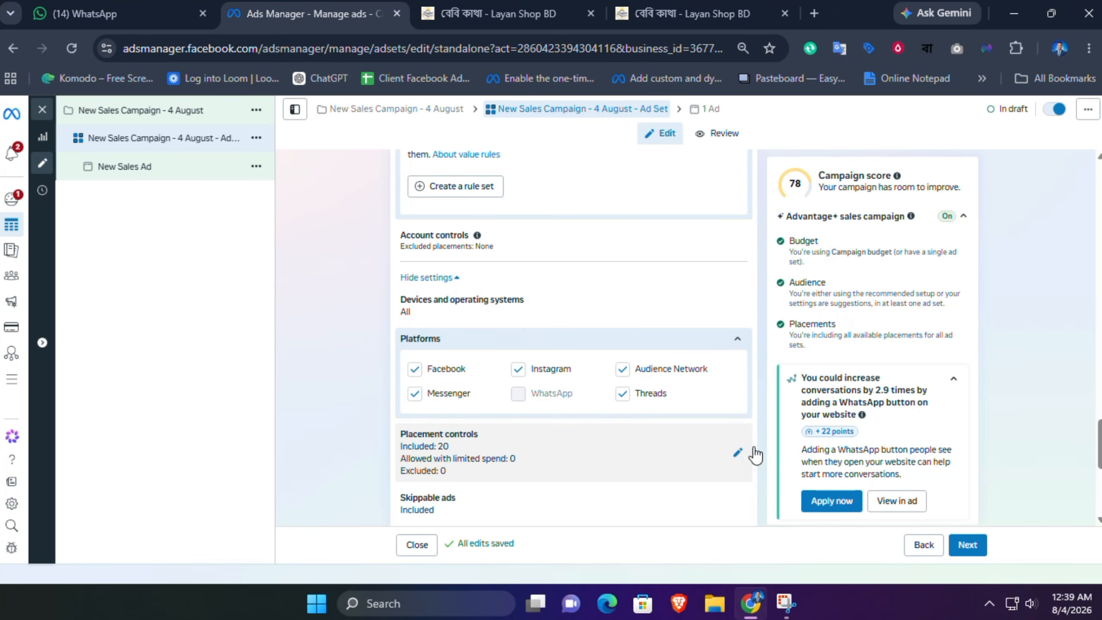
pyautogui.click(622, 369)
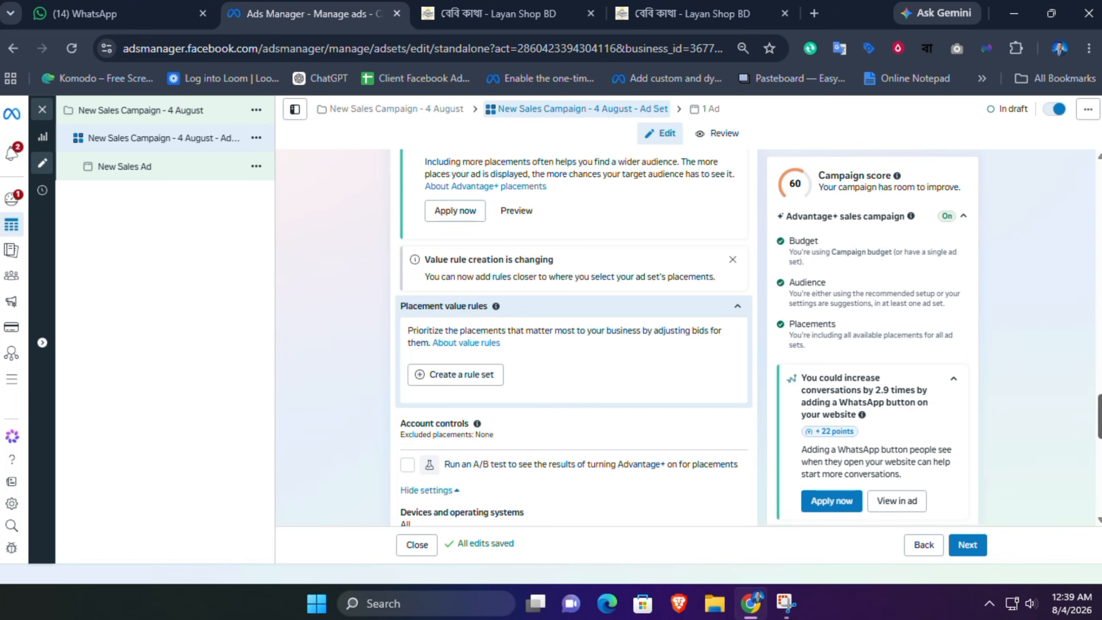
pyautogui.scroll(-4, 631, 462)
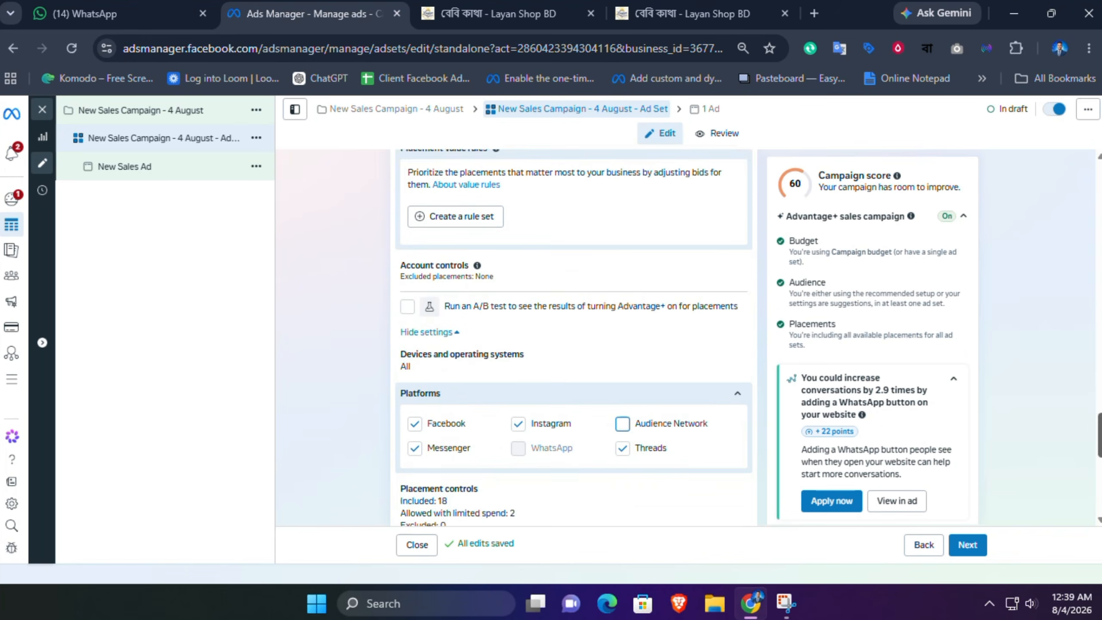
pyautogui.click(623, 443)
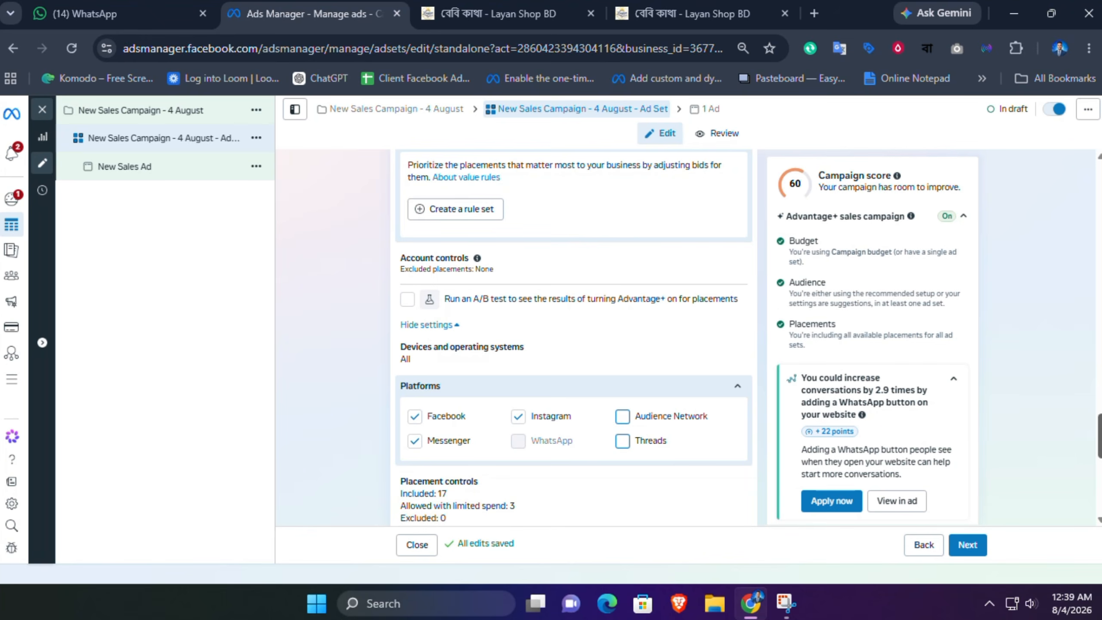
# Step: Review the remaining placement and brand safety settings, then continue to the ad level
pyautogui.scroll(-5, 573, 338)
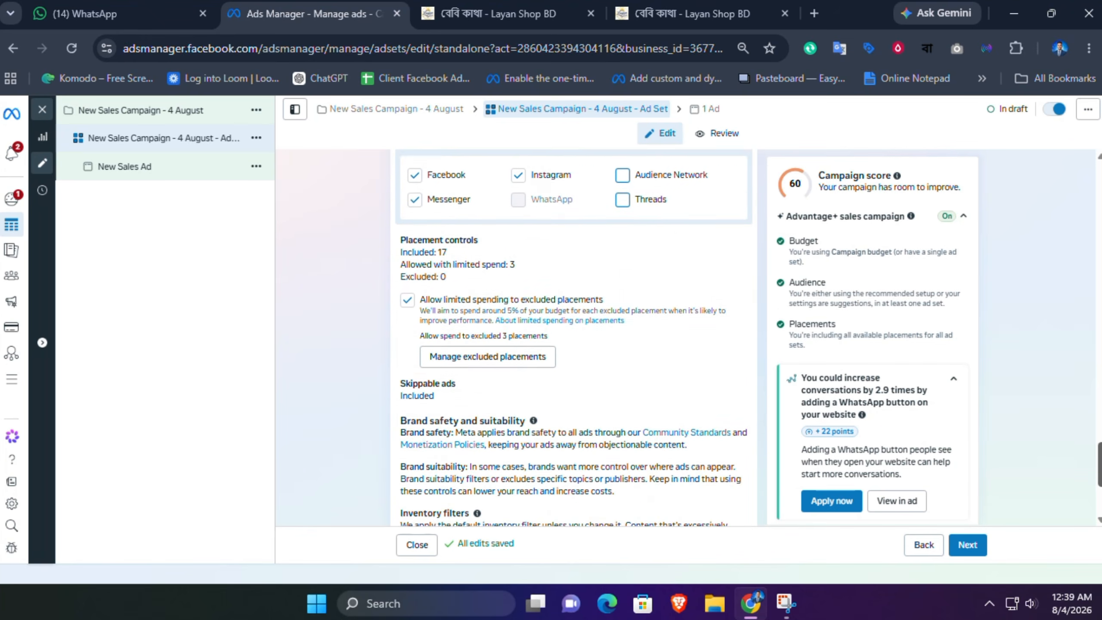
pyautogui.scroll(-2, 572, 337)
pyautogui.scroll(-3, 573, 337)
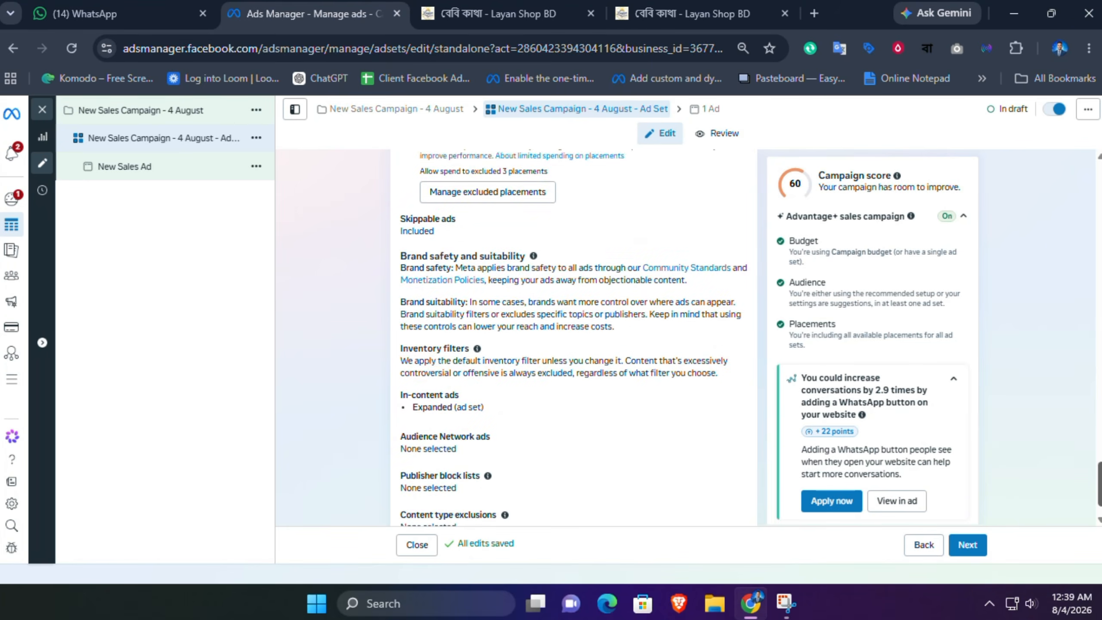
pyautogui.click(972, 547)
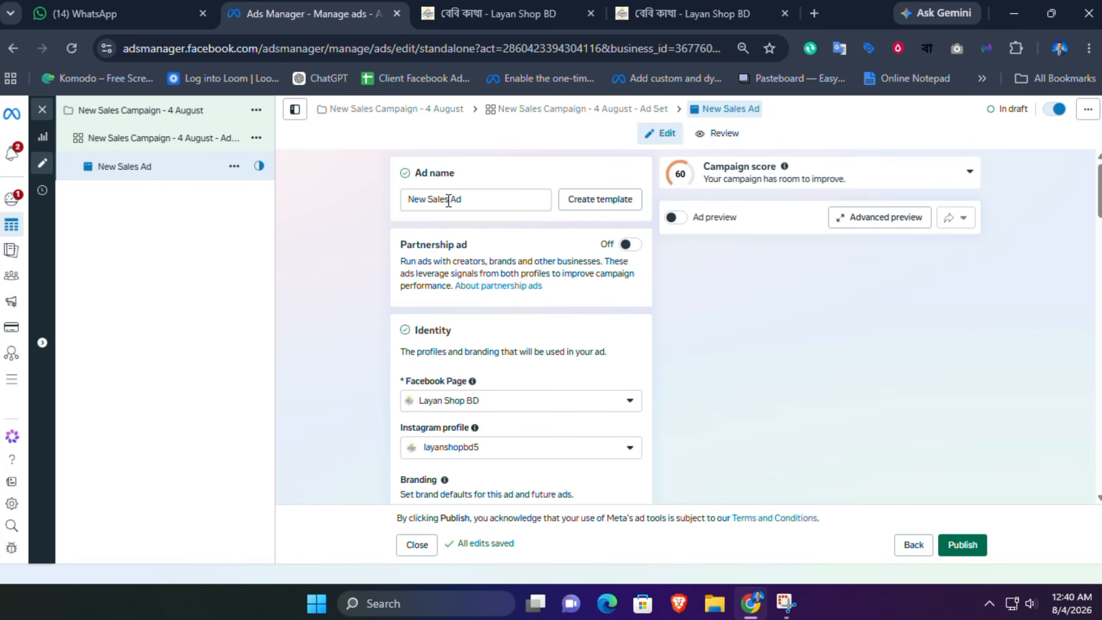
# Step: Rename the ad New Sales Campaign - 4 August - Ad
pyautogui.moveTo(448, 201); pyautogui.dragTo(415, 200)
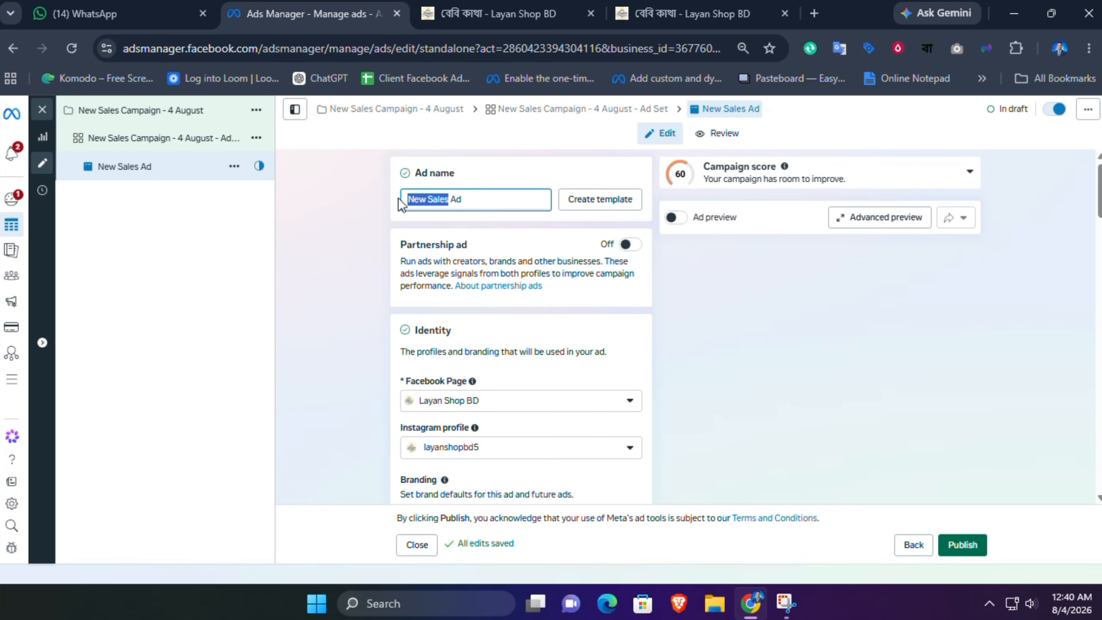
pyautogui.press('super+v')
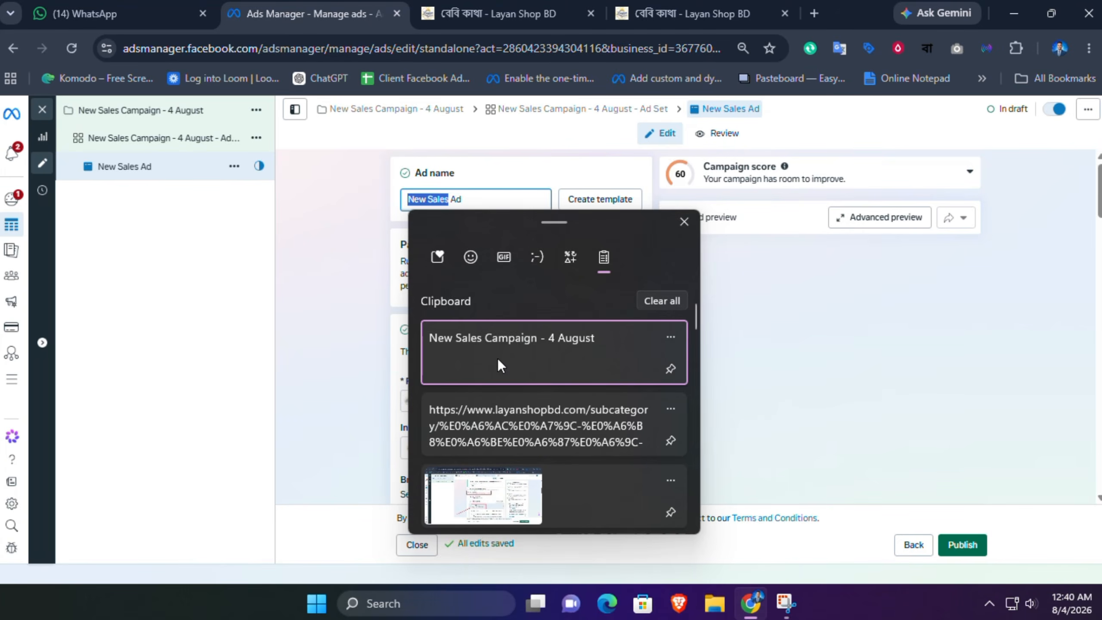
pyautogui.click(497, 358)
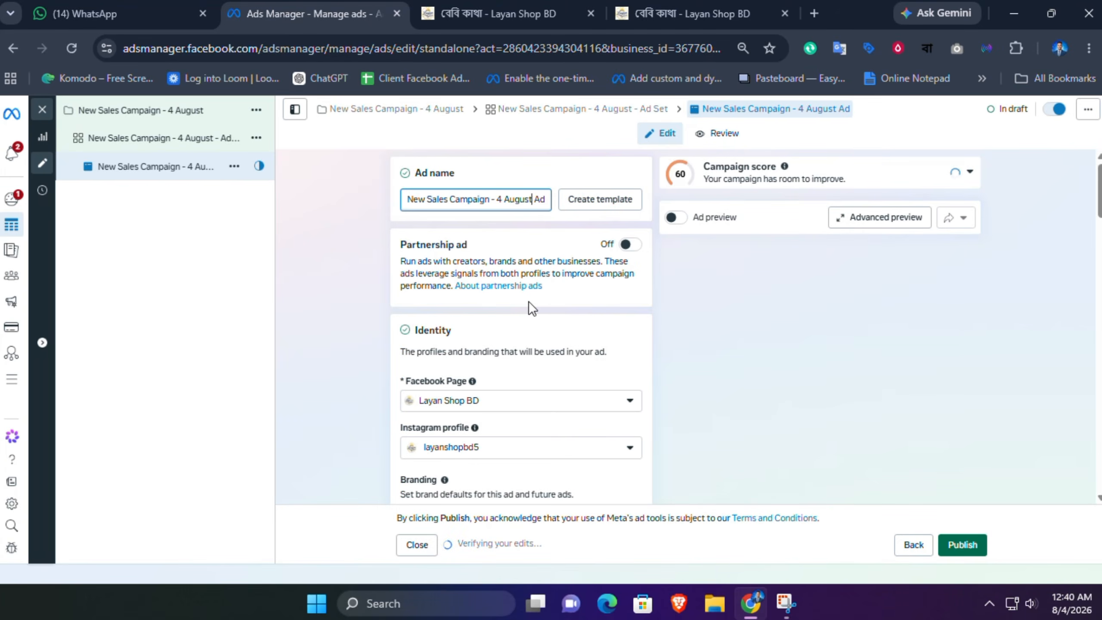
pyautogui.write('-')
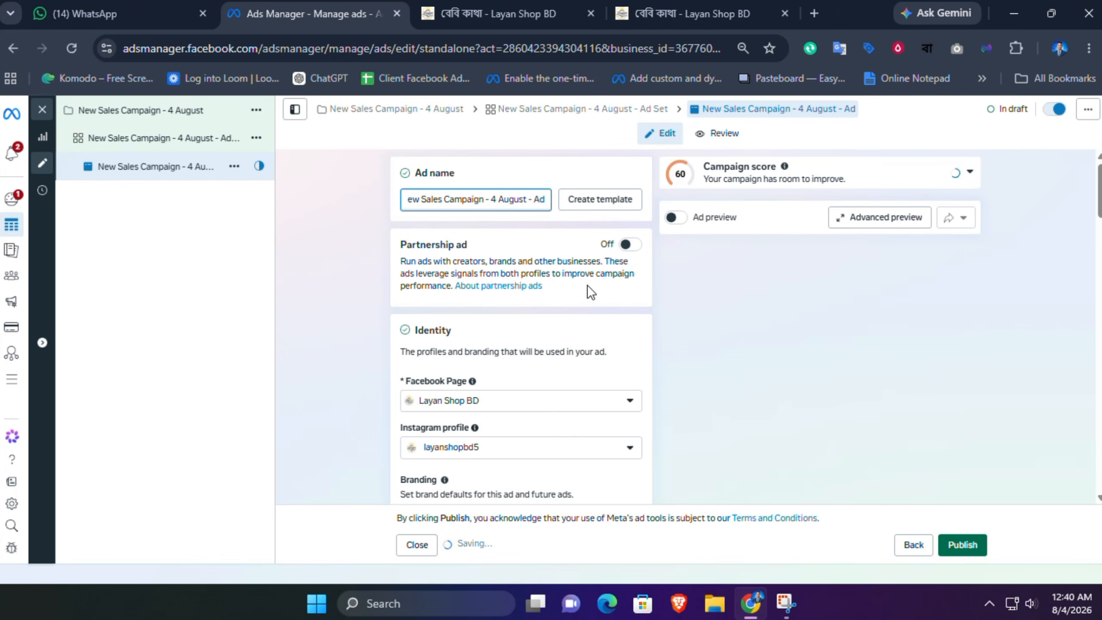
pyautogui.click(589, 287)
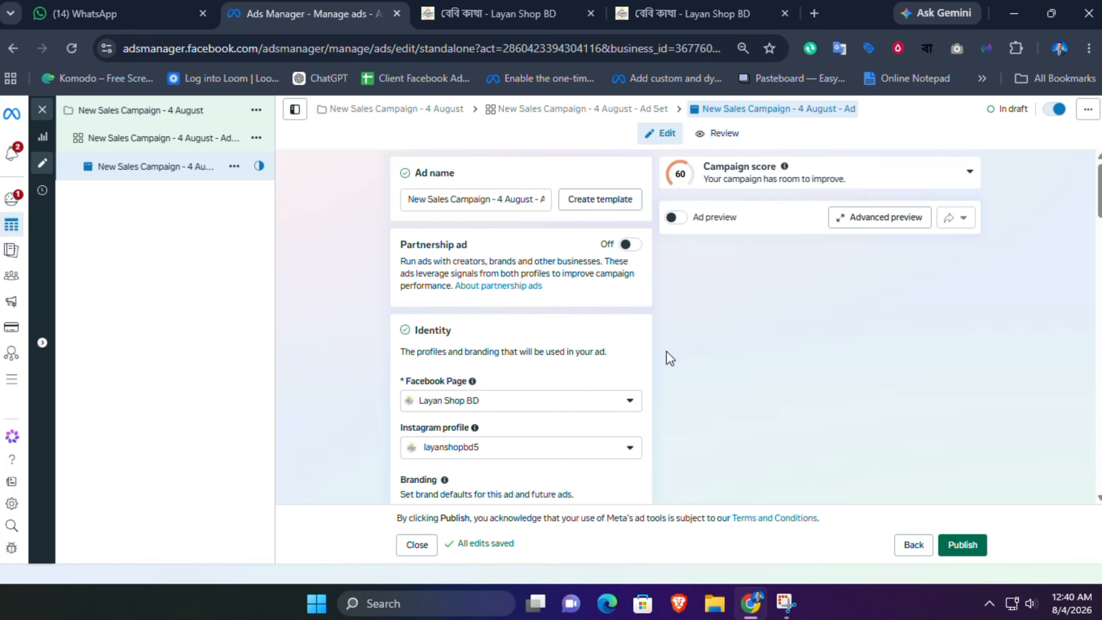
pyautogui.scroll(-5, 521, 325)
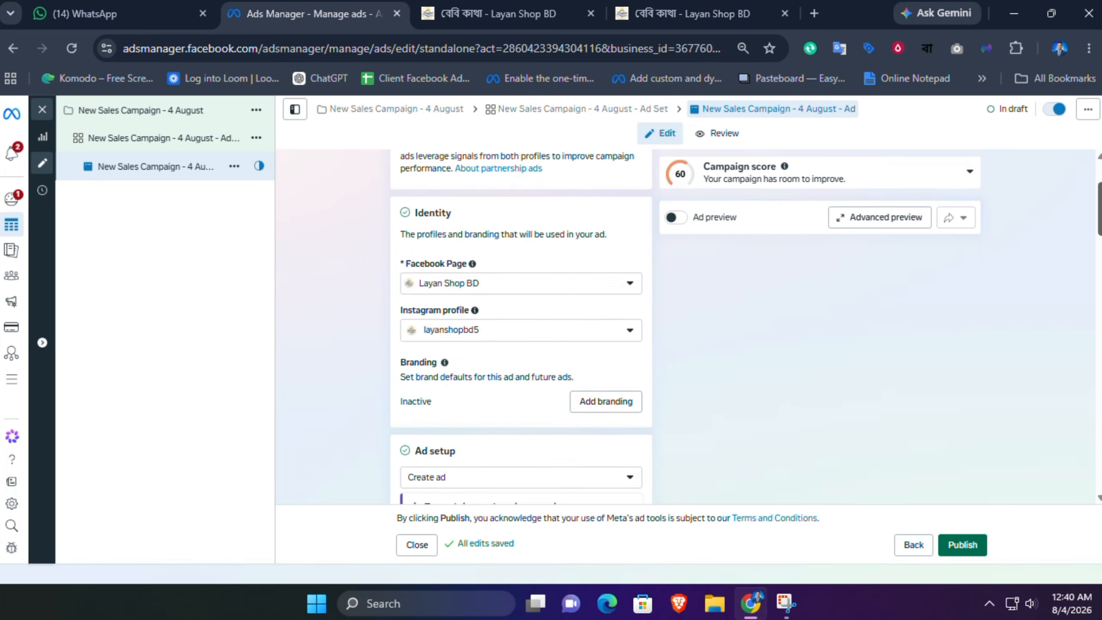
pyautogui.scroll(-2, 520, 325)
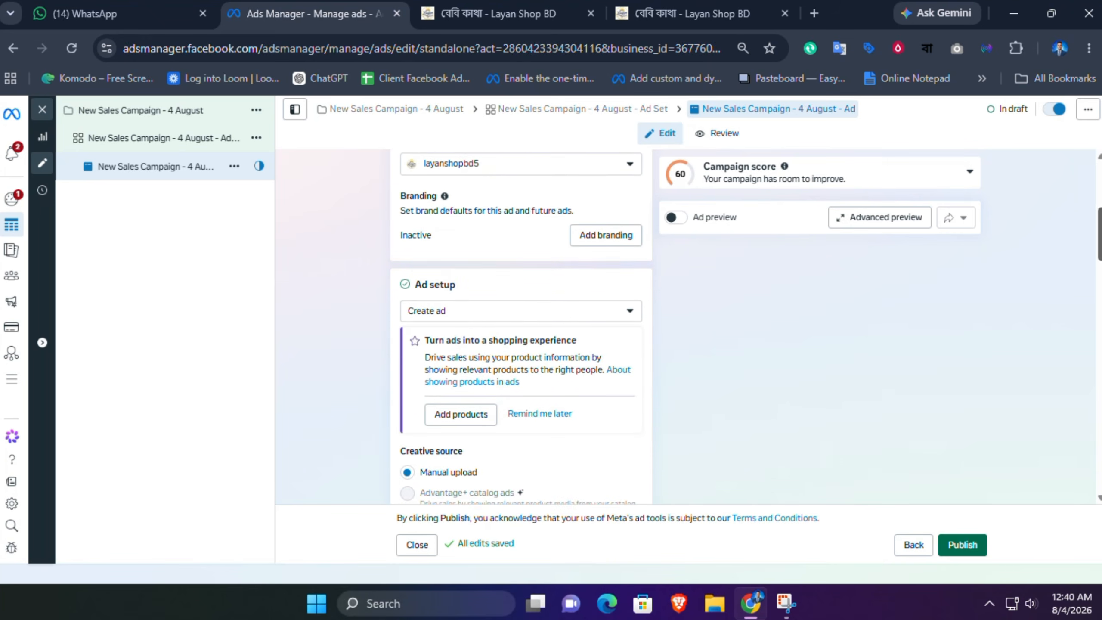
pyautogui.click(456, 321)
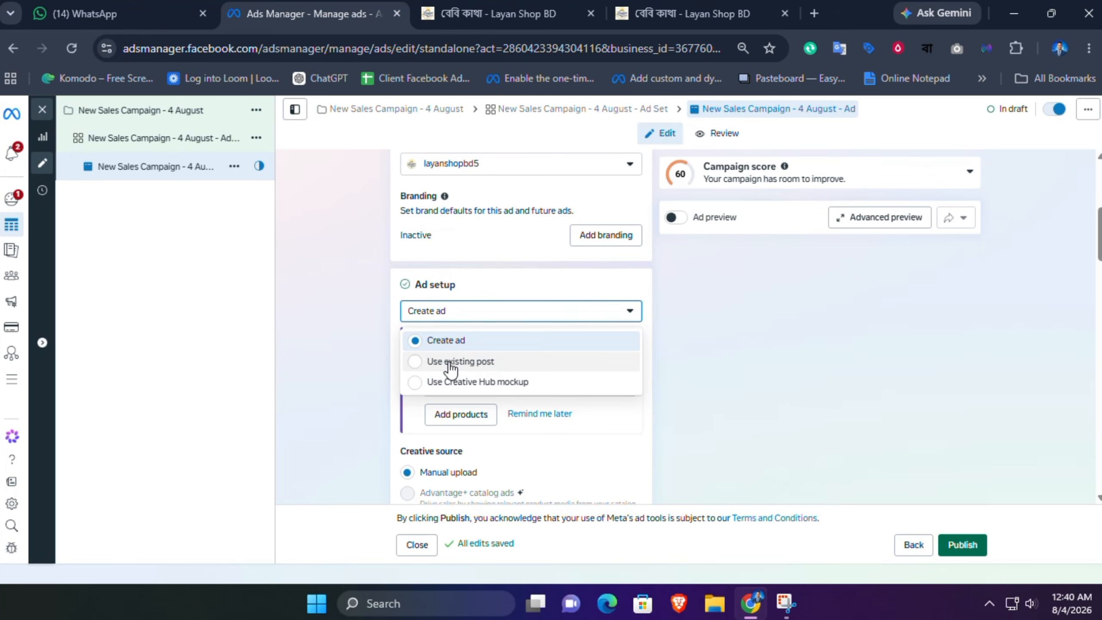
pyautogui.click(386, 245)
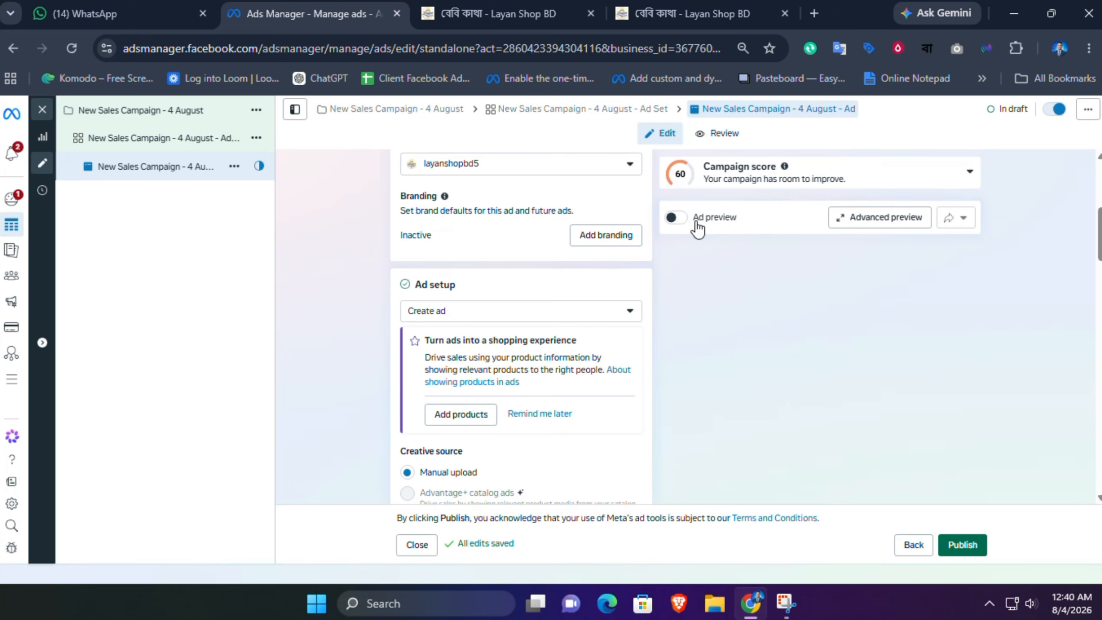
# Step: Turn on the ad preview and switch between its Destination and Ad views
pyautogui.moveTo(743, 220); pyautogui.dragTo(693, 224)
pyautogui.click(679, 218)
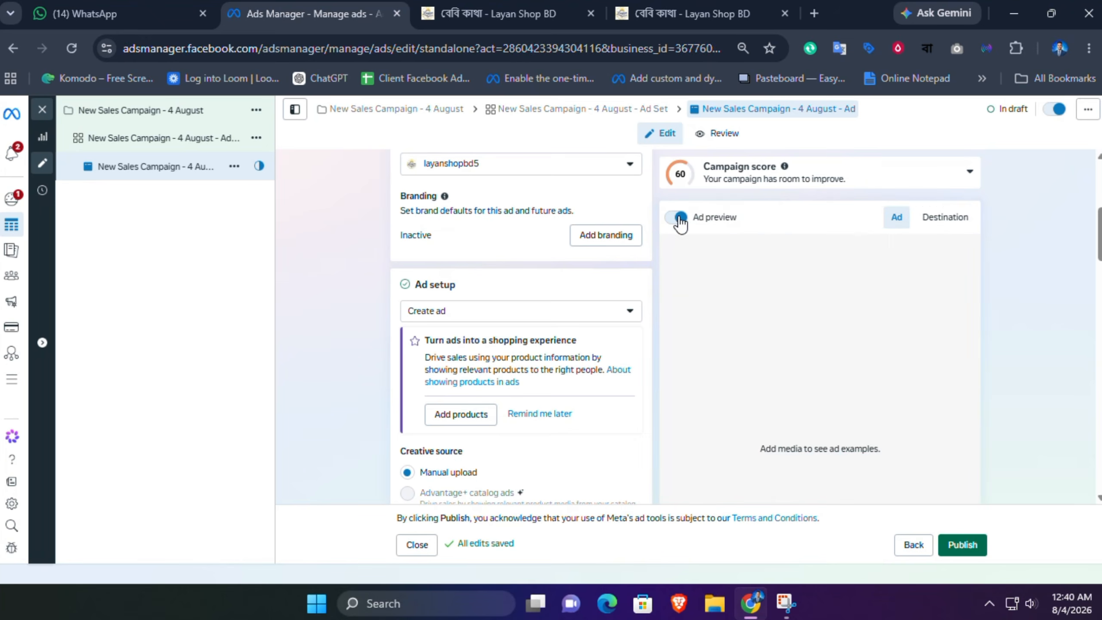
pyautogui.click(937, 221)
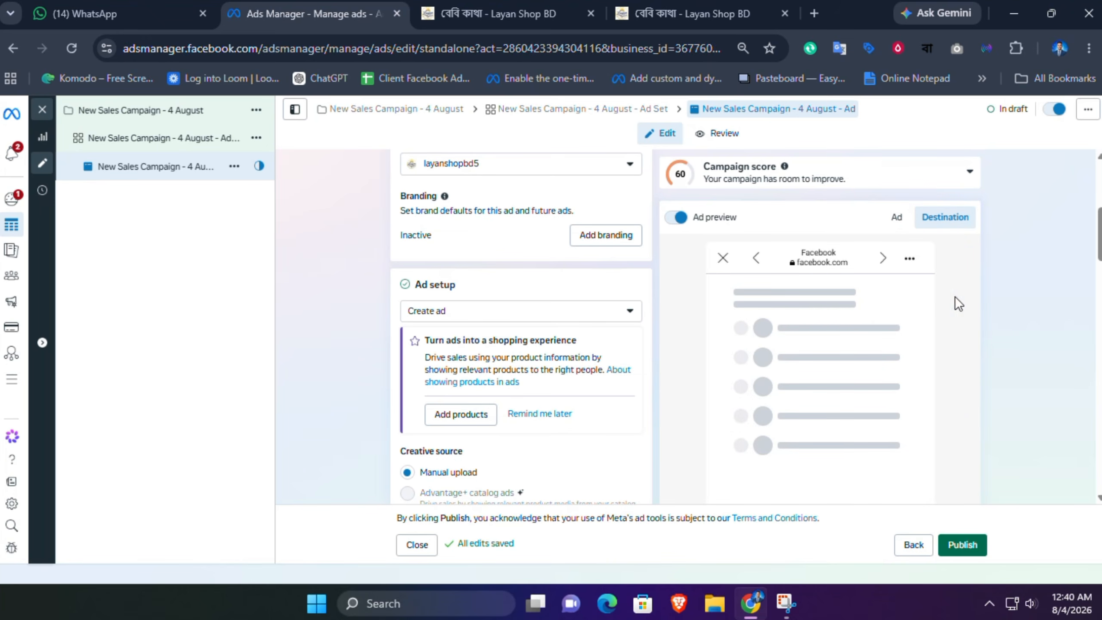
pyautogui.click(896, 222)
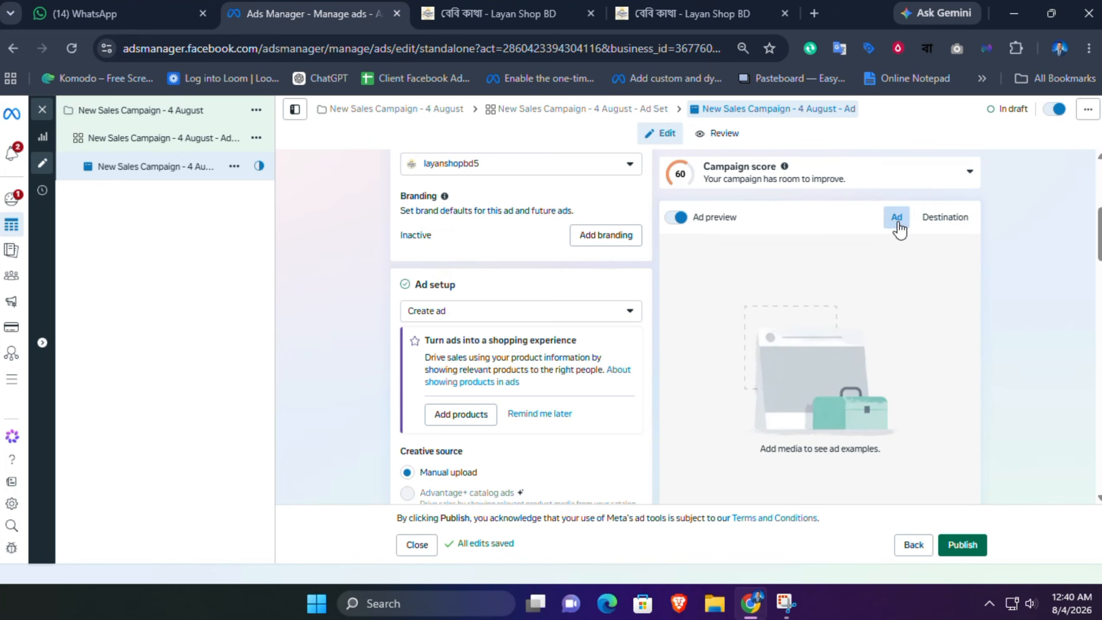
# Step: Set the ad setup to Use existing post
pyautogui.click(557, 312)
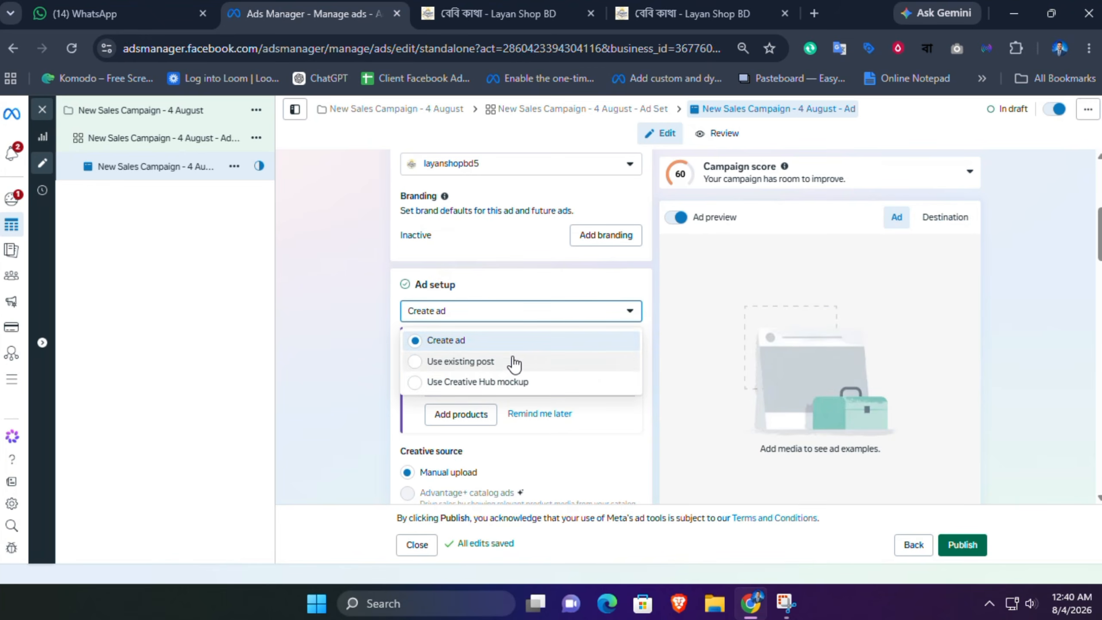
pyautogui.click(480, 361)
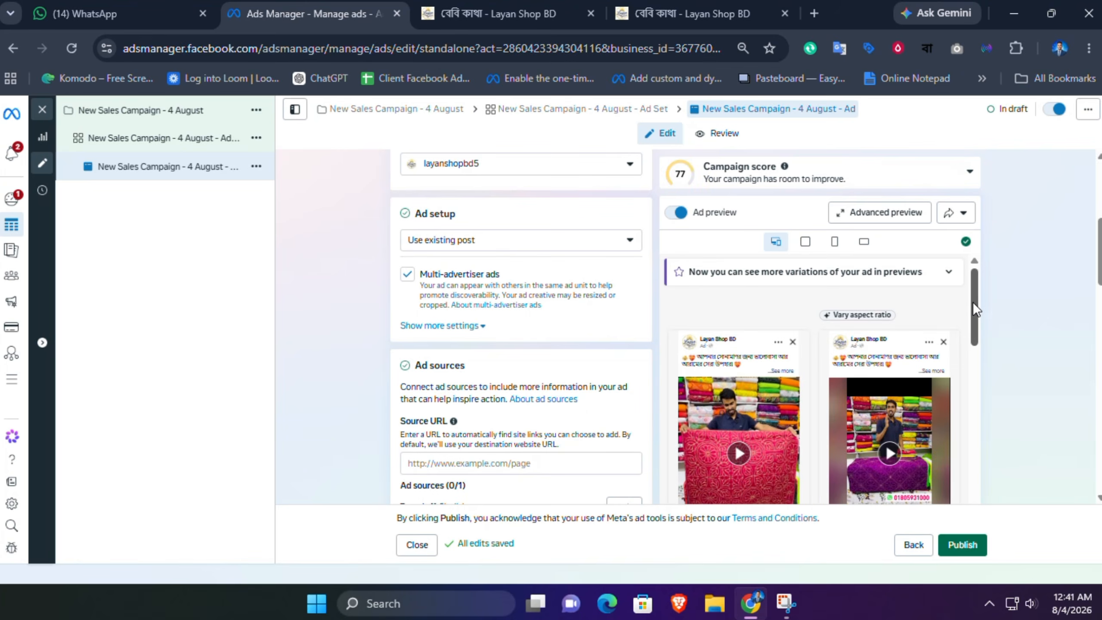
pyautogui.moveTo(974, 298); pyautogui.dragTo(978, 317)
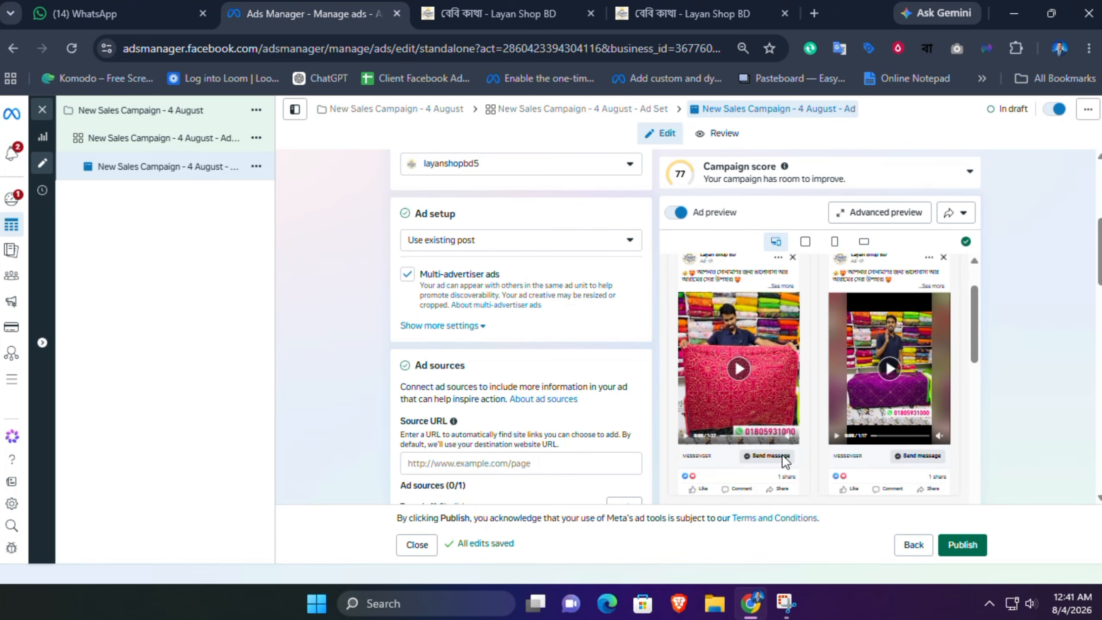
# Step: Expand the ad setup's extra settings and look through the ad sources and ad creative sections
pyautogui.click(473, 332)
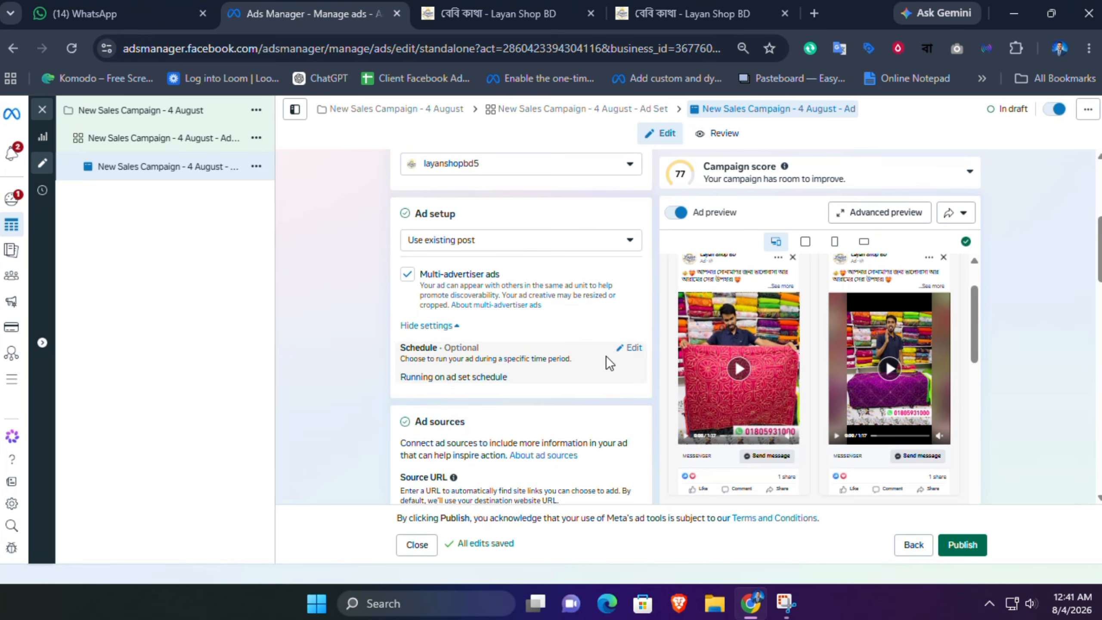
pyautogui.scroll(-2, 1098, 260)
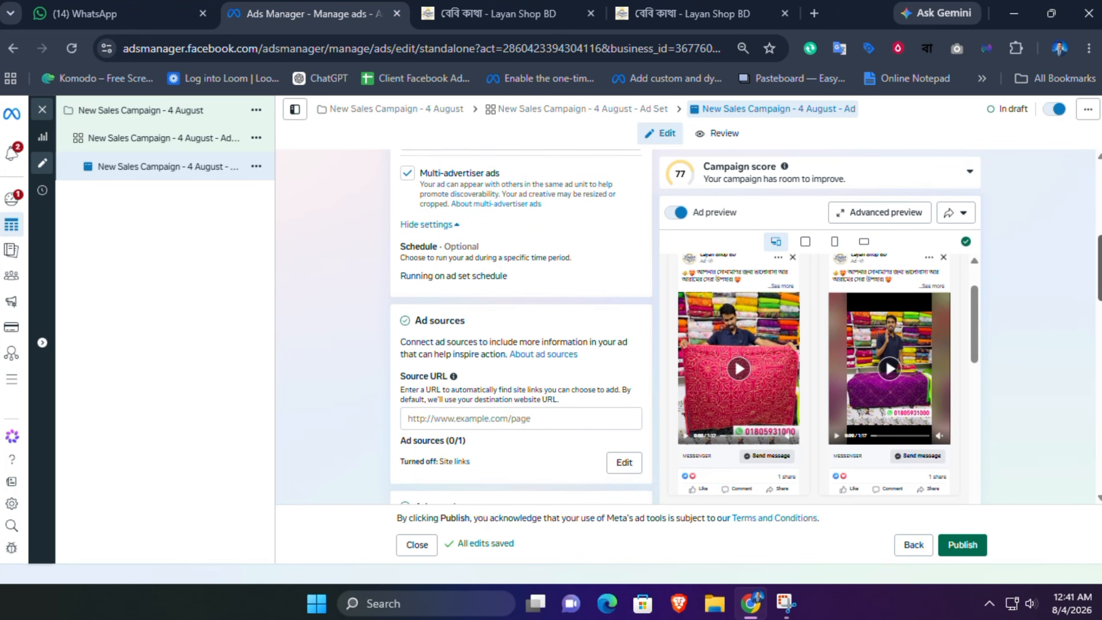
pyautogui.scroll(-5, 520, 325)
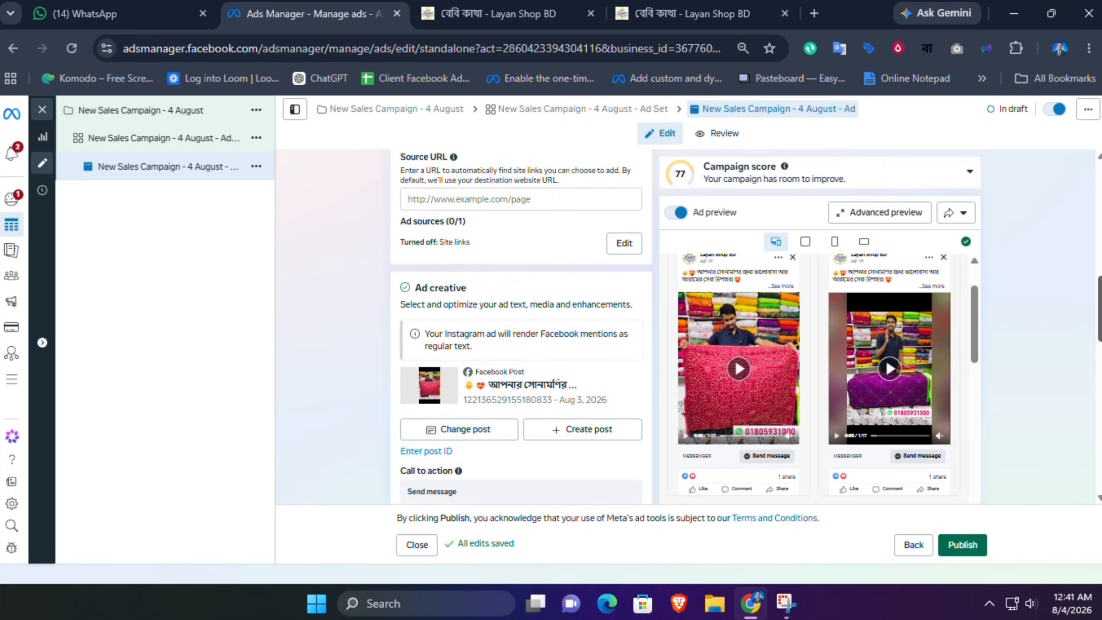
pyautogui.scroll(-3, 520, 325)
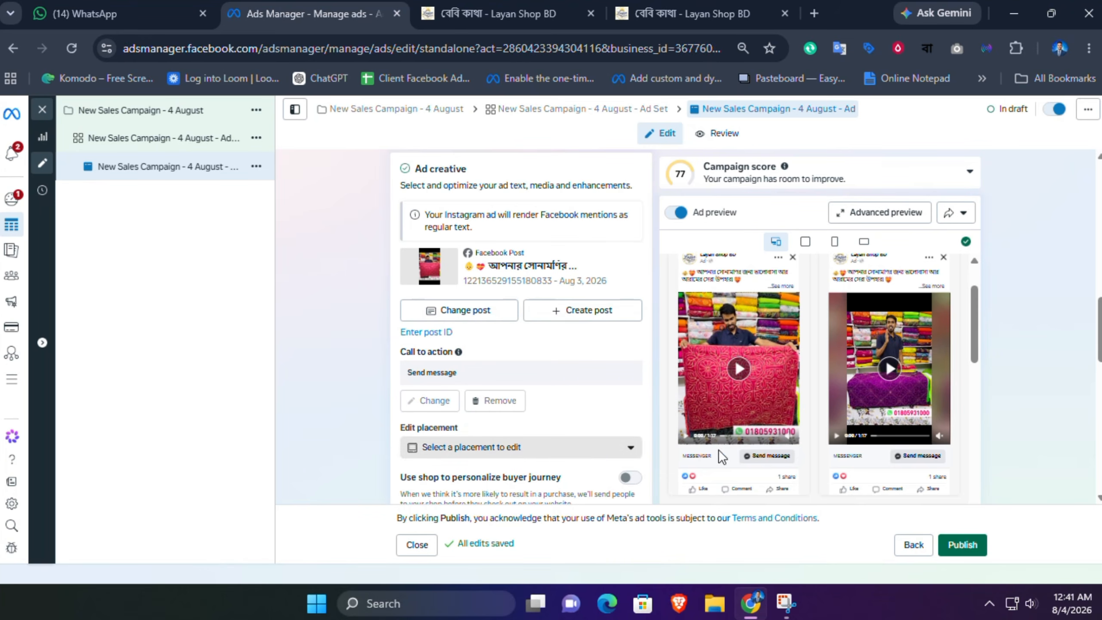
# Step: Switch the ad setup to Create ad
pyautogui.scroll(-2, 1099, 345)
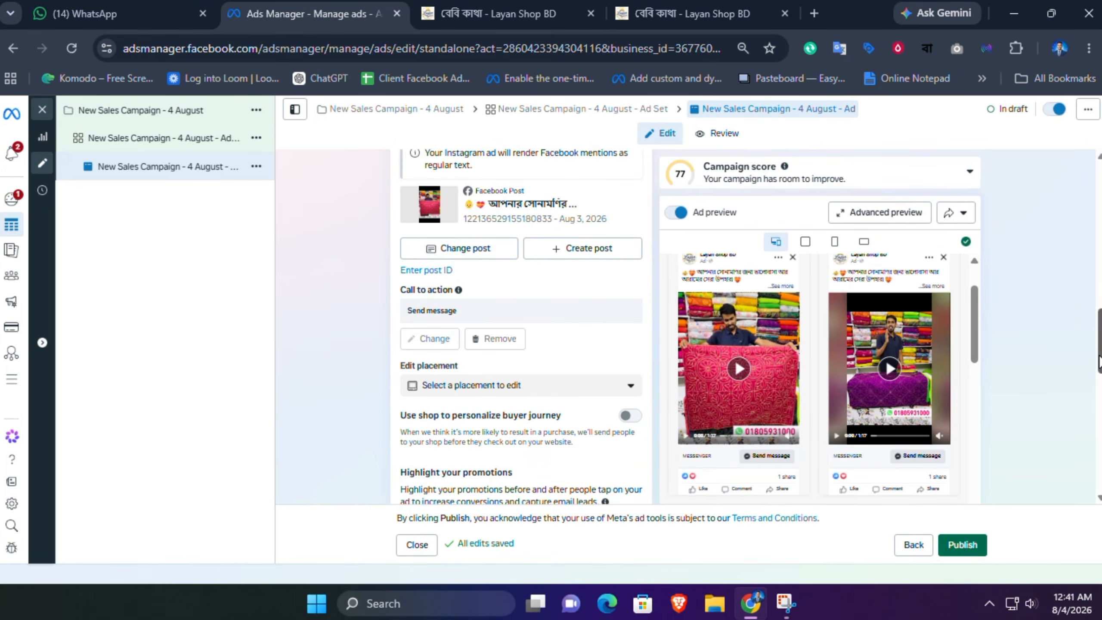
pyautogui.scroll(4, 1096, 344)
pyautogui.scroll(7, 1099, 269)
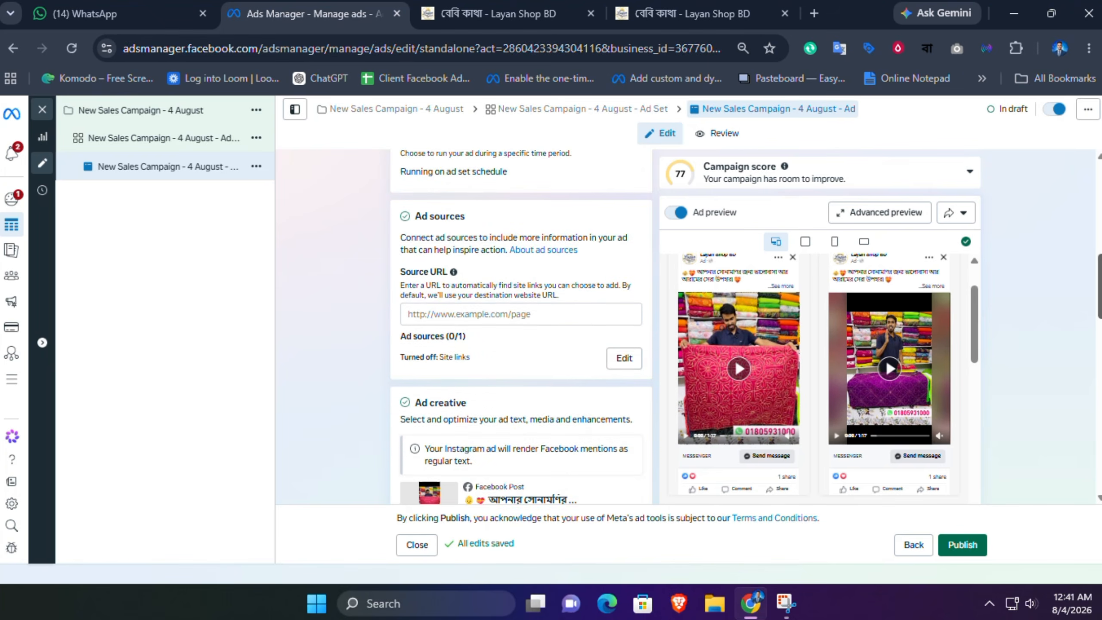
pyautogui.scroll(2, 1100, 269)
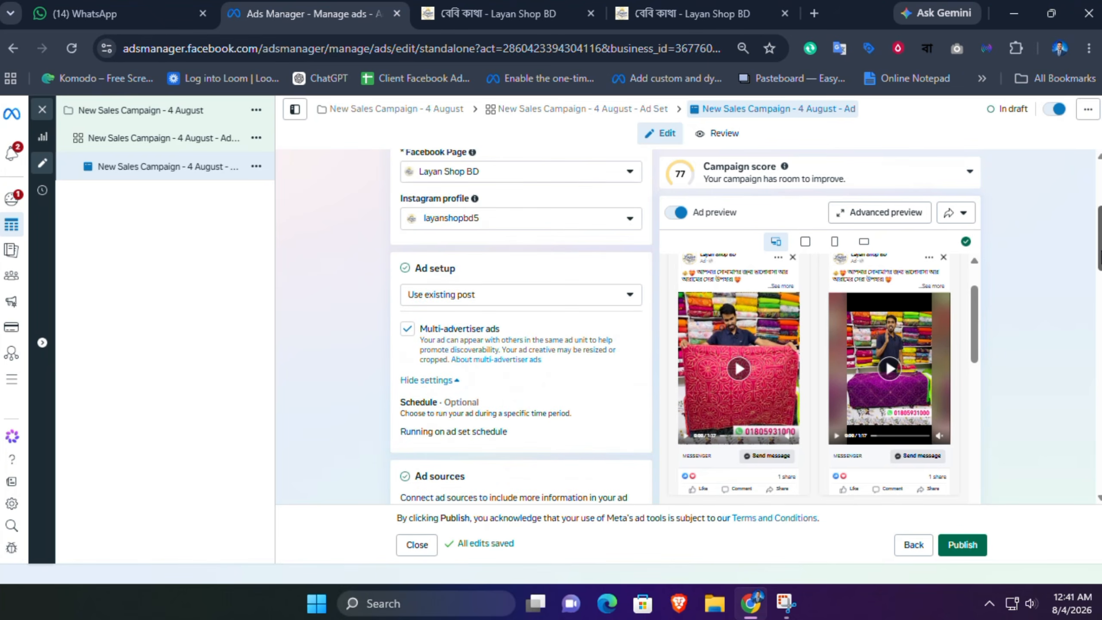
pyautogui.click(458, 300)
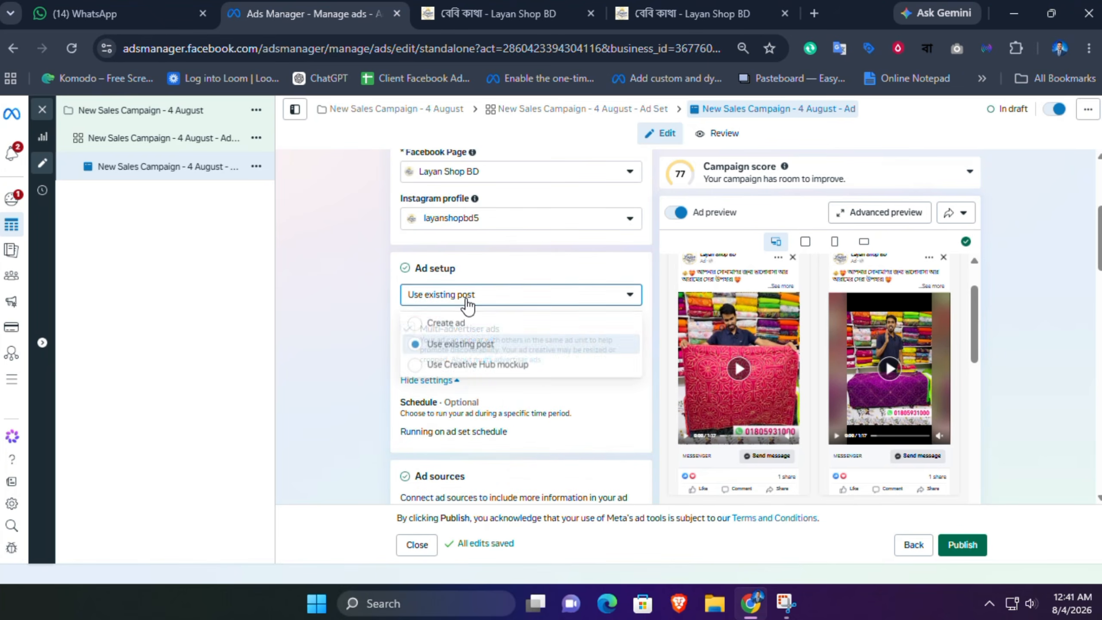
pyautogui.click(444, 323)
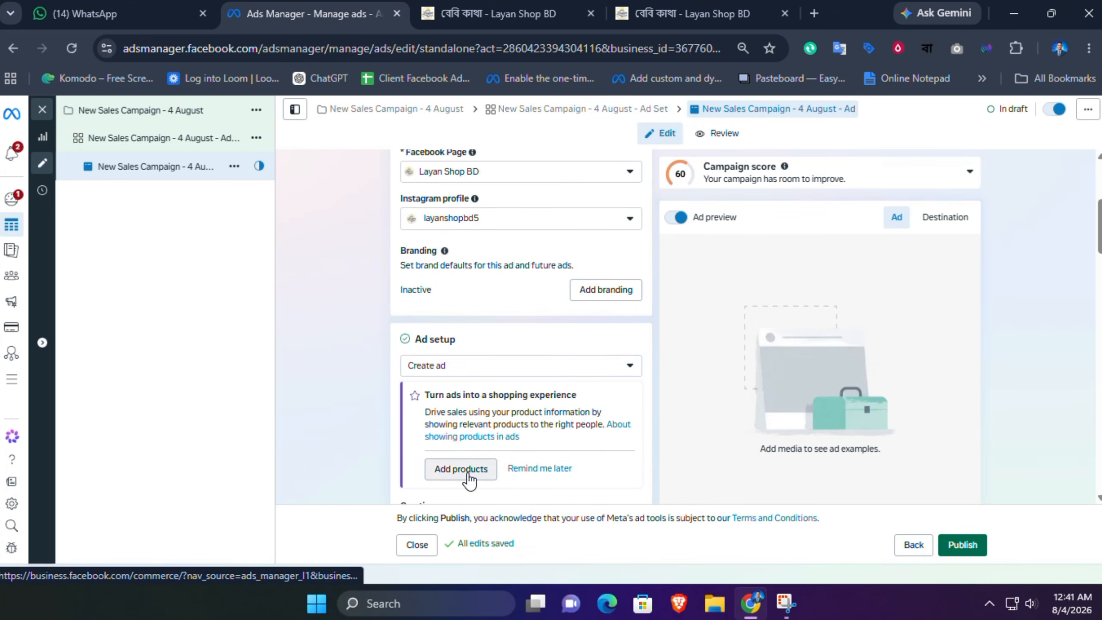
# Step: Look through the new ad's creative source, format, destination and creative setup options
pyautogui.scroll(-5, 553, 475)
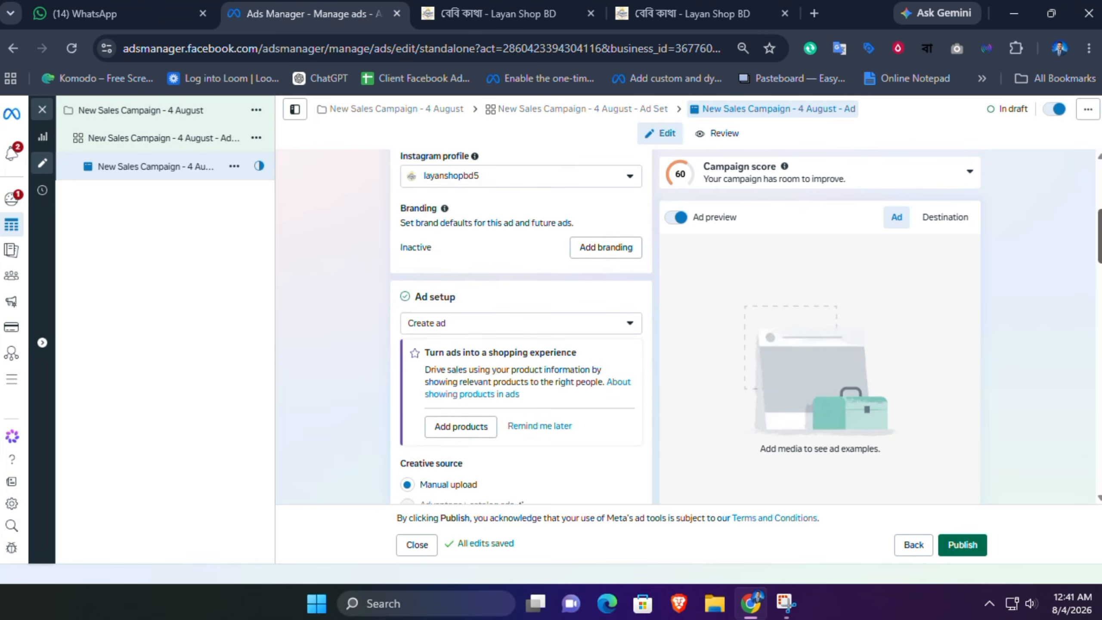
pyautogui.scroll(-2, 1048, 303)
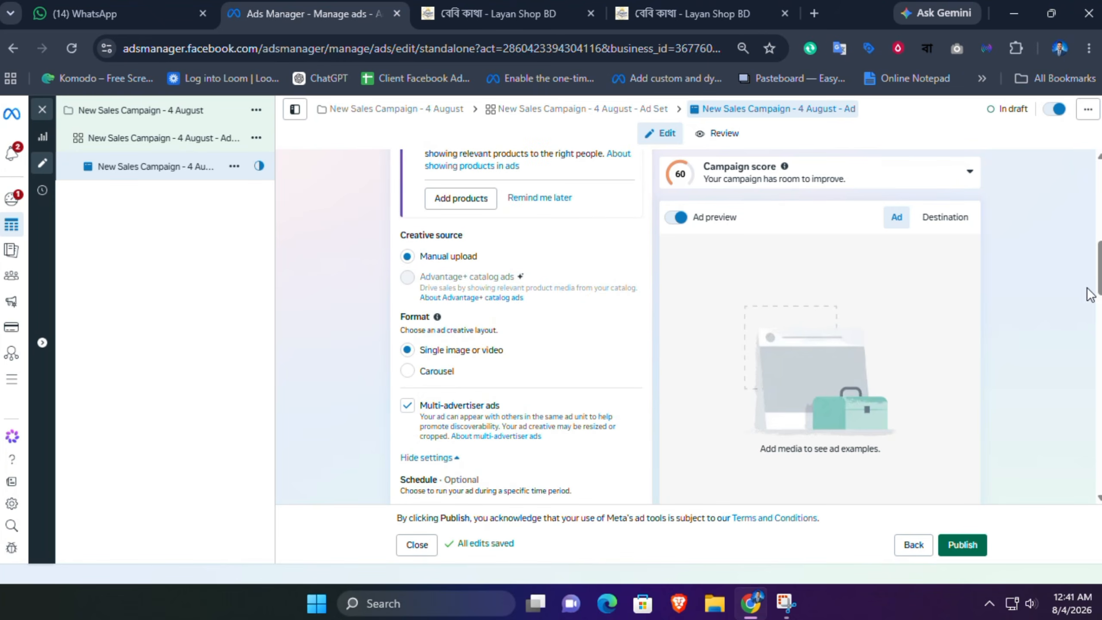
pyautogui.scroll(-6, 505, 359)
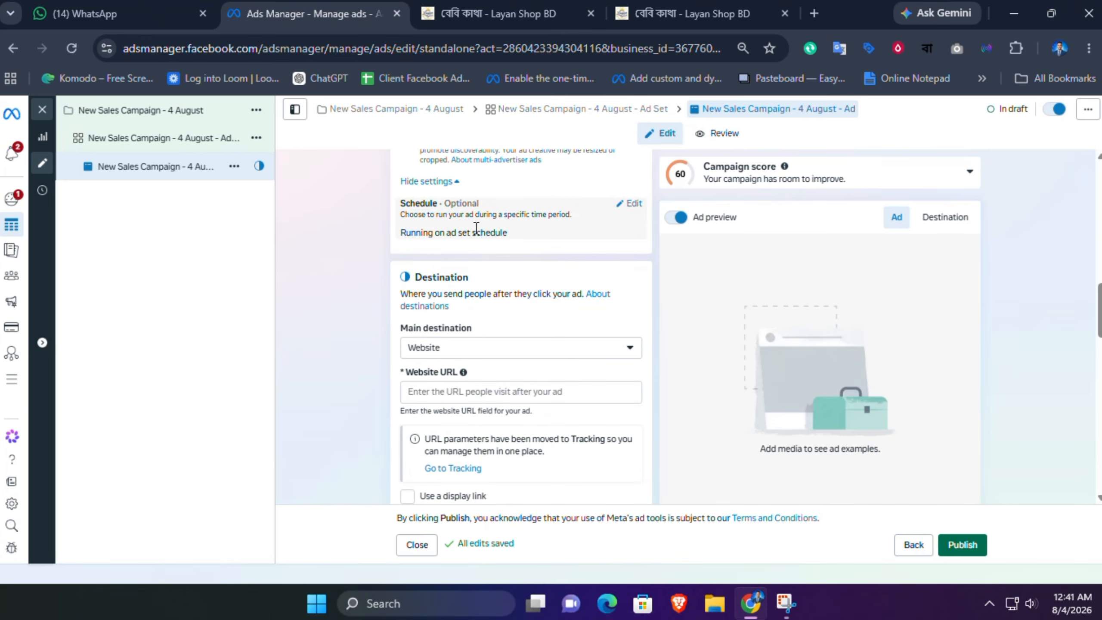
pyautogui.scroll(-6, 499, 380)
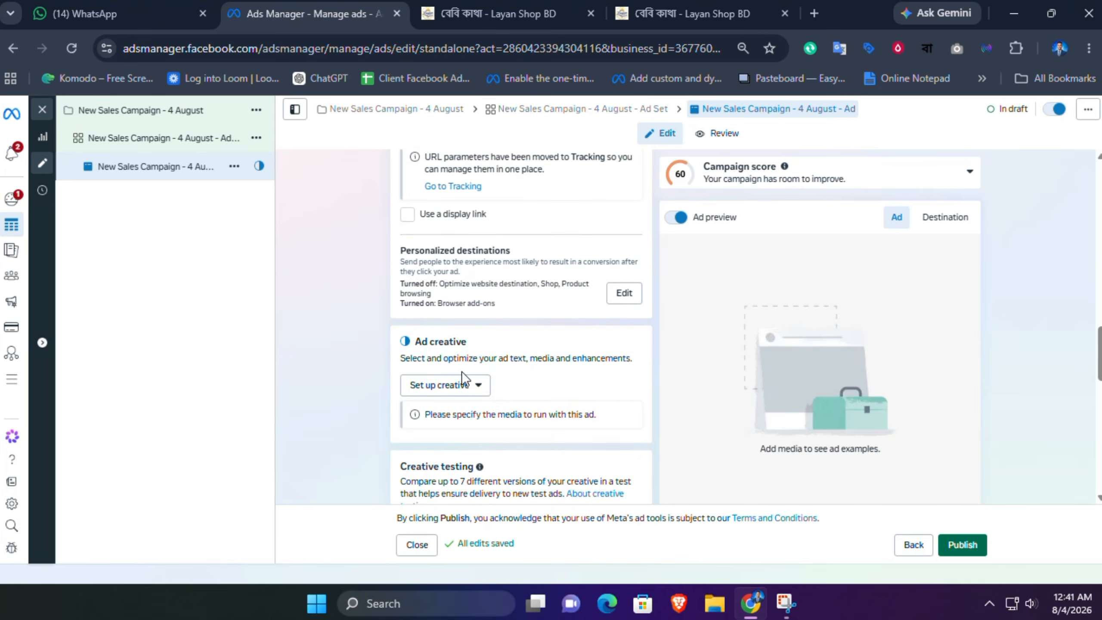
pyautogui.click(440, 391)
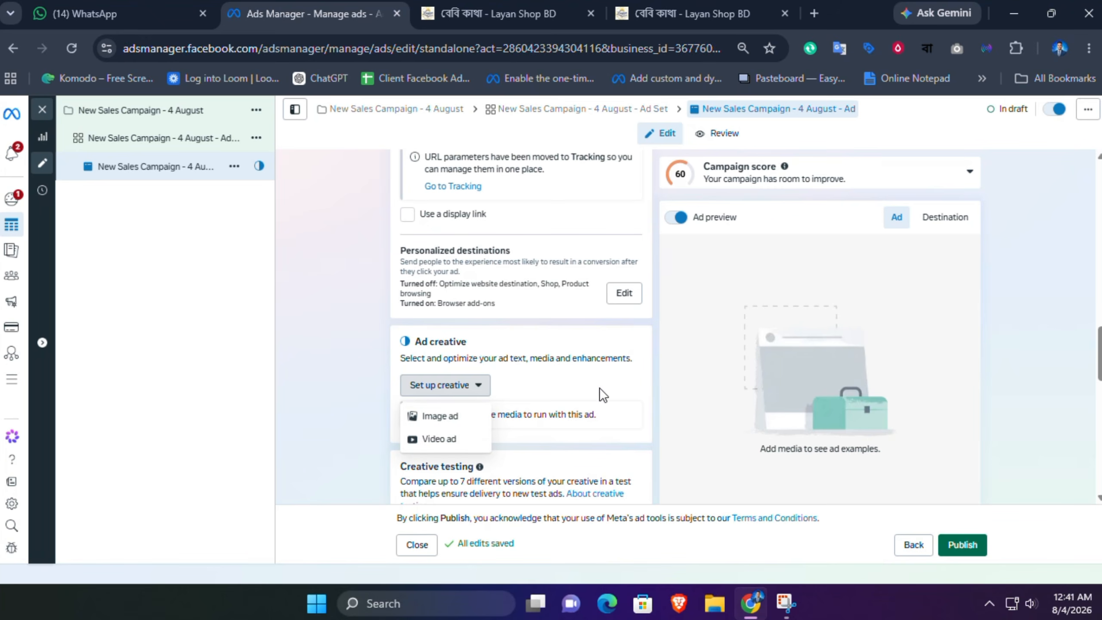
pyautogui.scroll(-5, 520, 325)
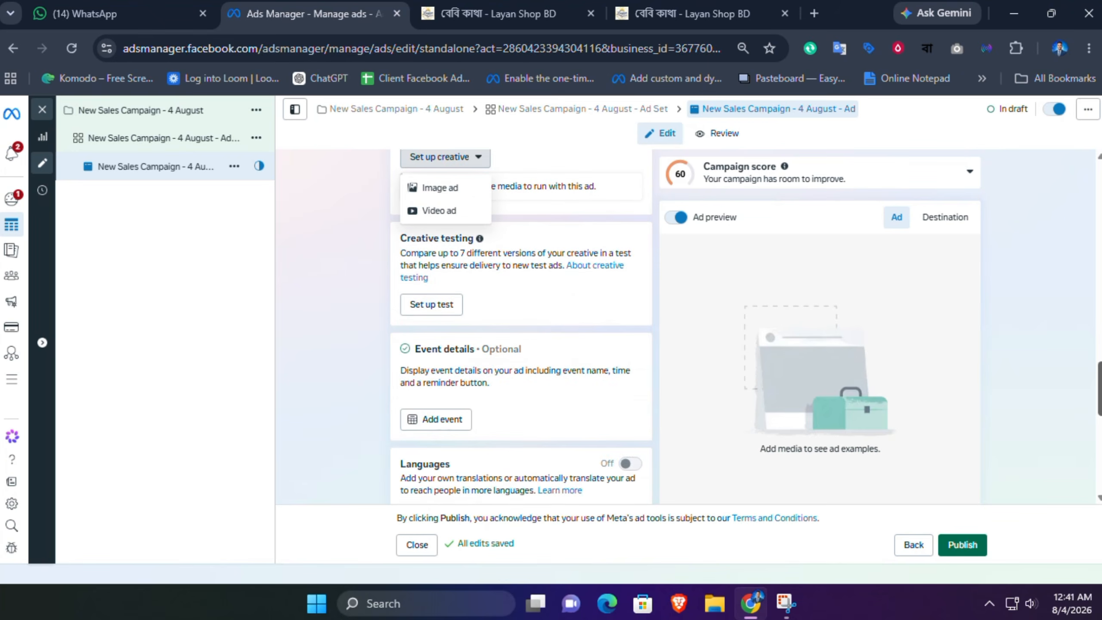
pyautogui.scroll(6, 521, 325)
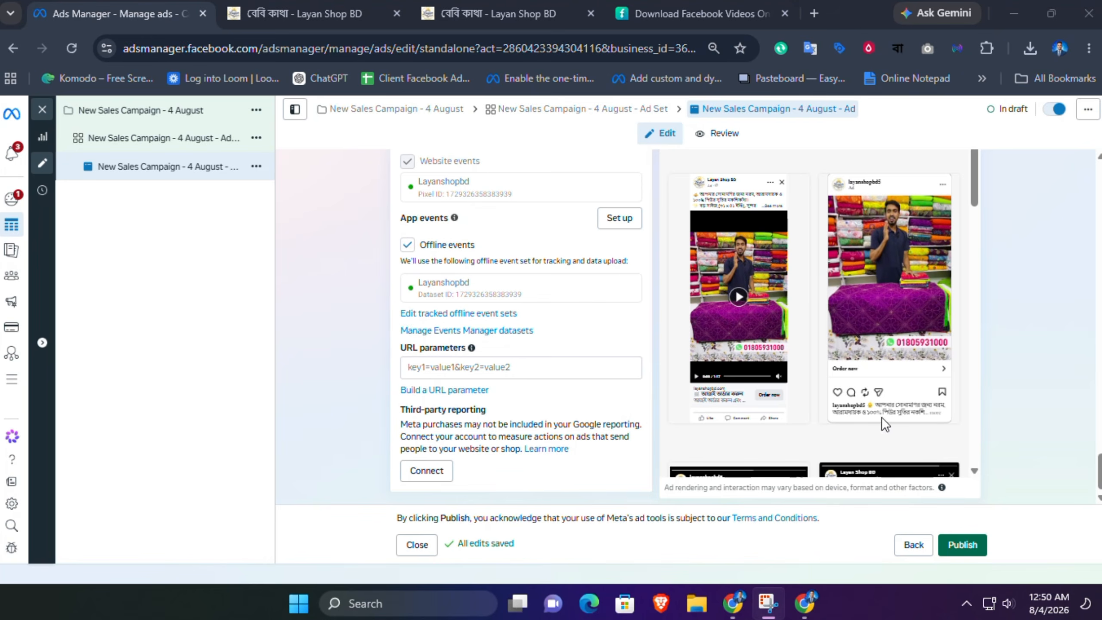
# Step: Open the essential enhancements editor and save the Advantage+ creative settings
pyautogui.scroll(5, 1092, 434)
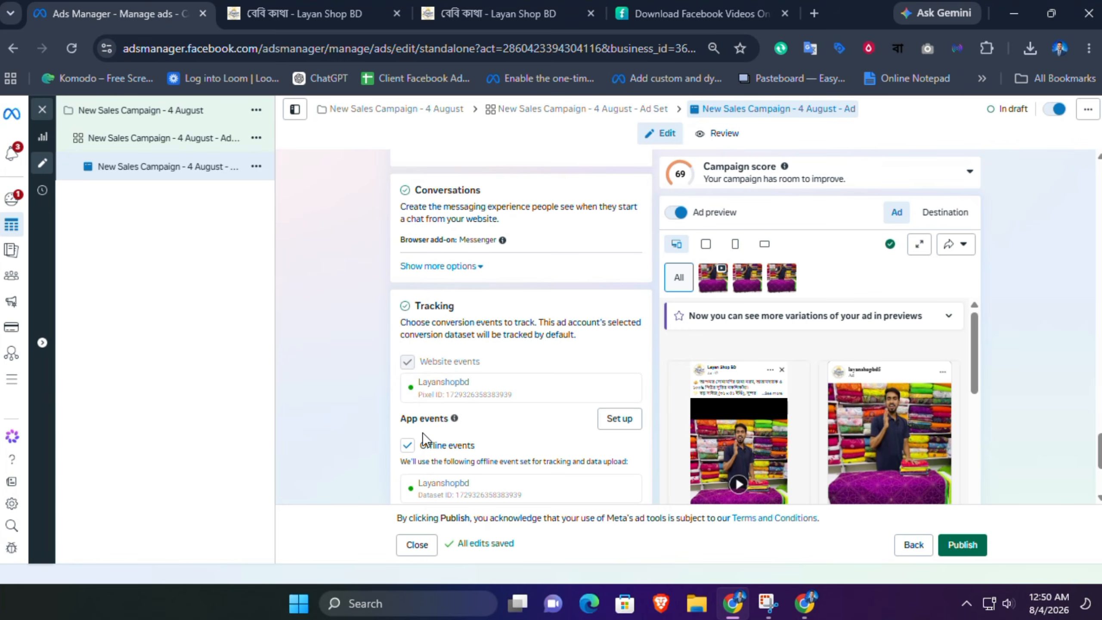
pyautogui.scroll(15, 520, 325)
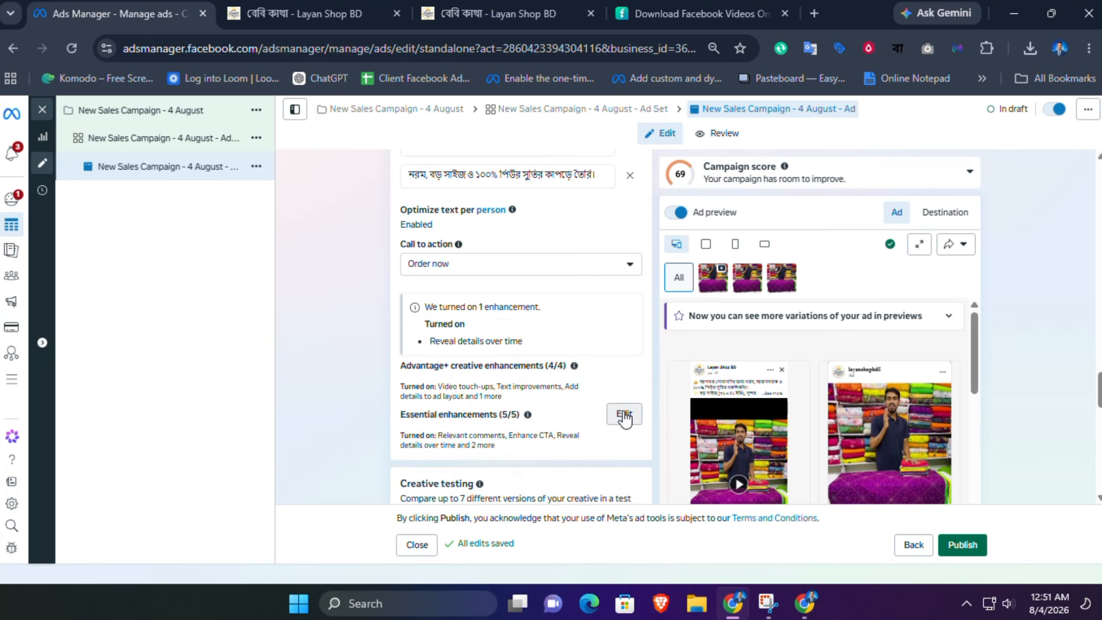
pyautogui.click(624, 414)
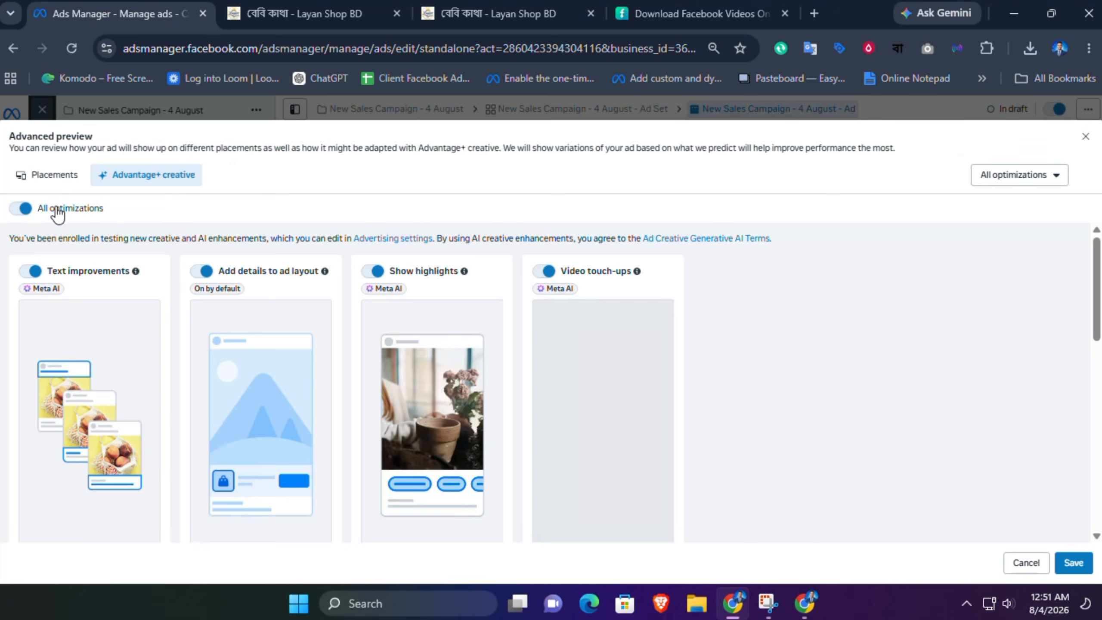
pyautogui.click(1073, 562)
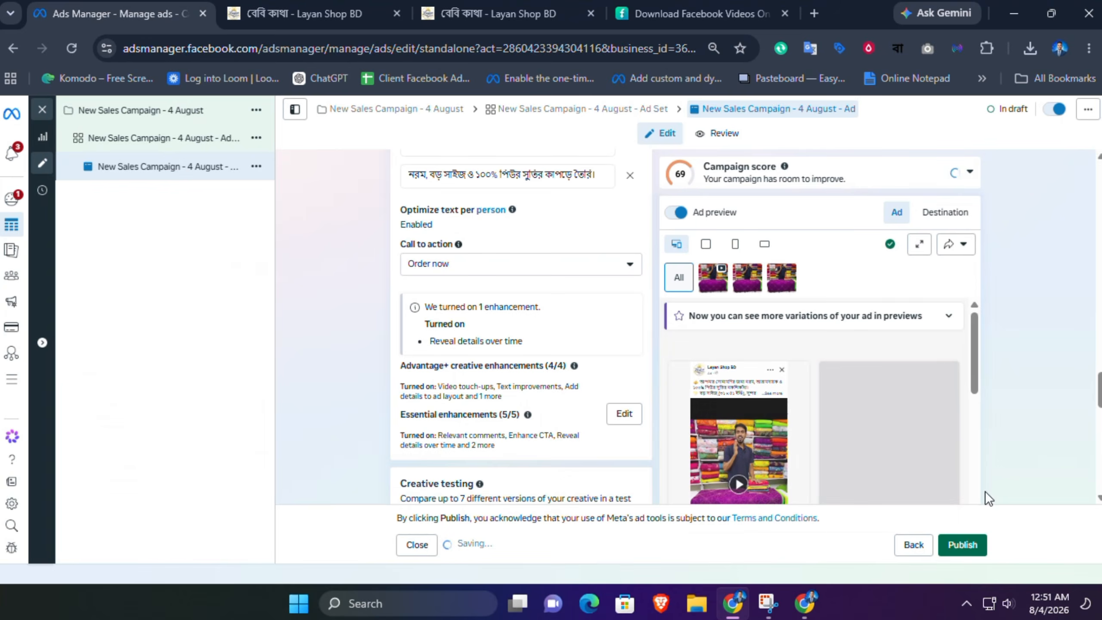
# Step: Set the call to action to Order now
pyautogui.scroll(2, 386, 428)
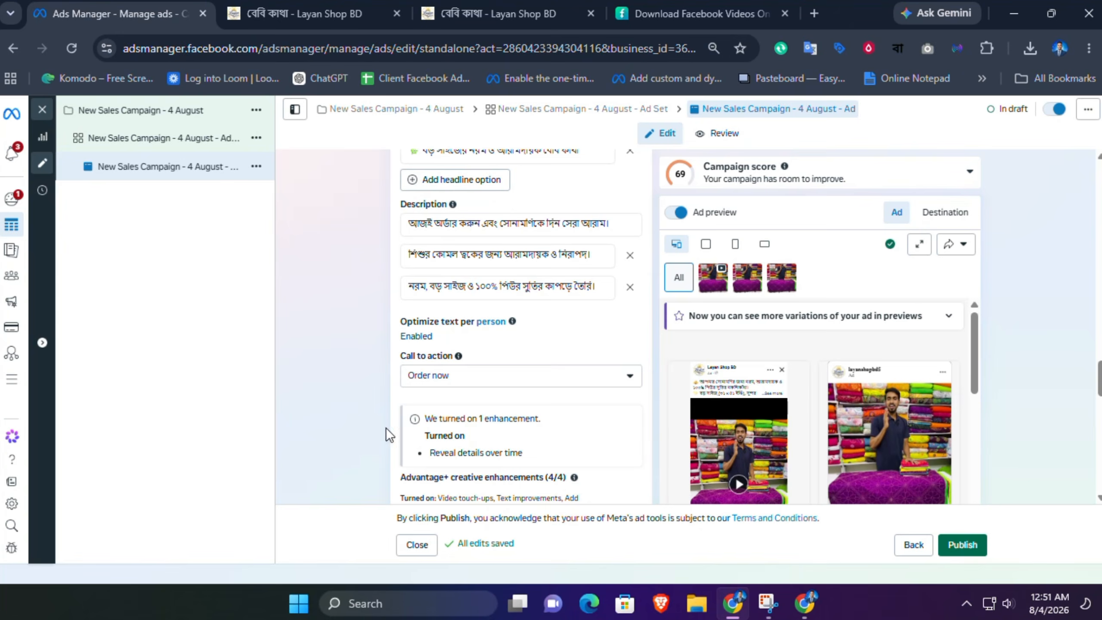
pyautogui.click(484, 382)
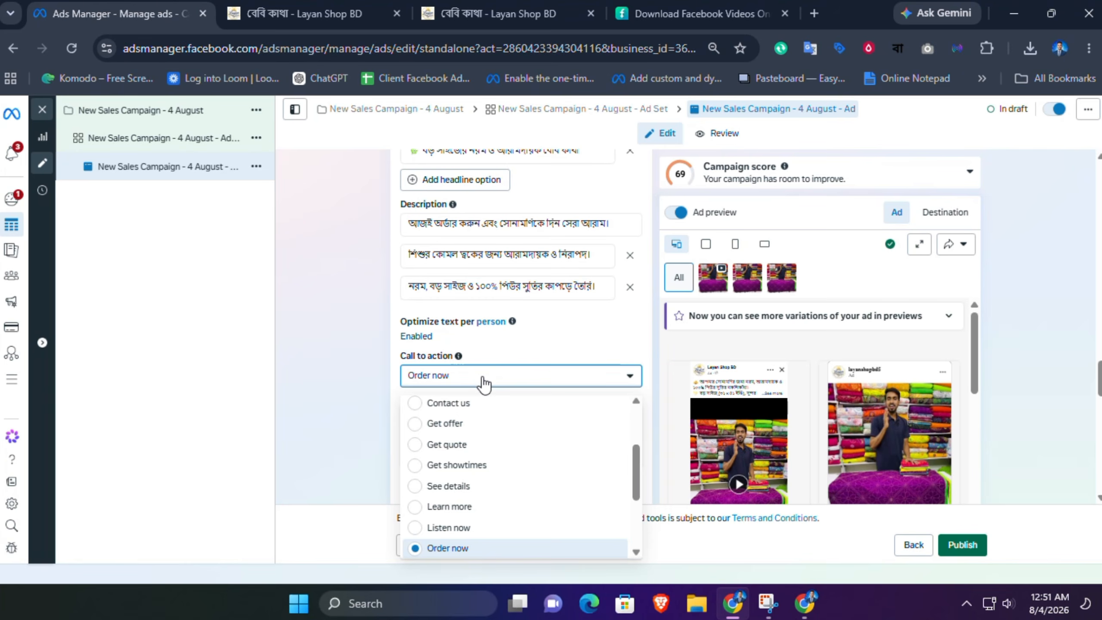
pyautogui.moveTo(635, 493); pyautogui.dragTo(629, 541)
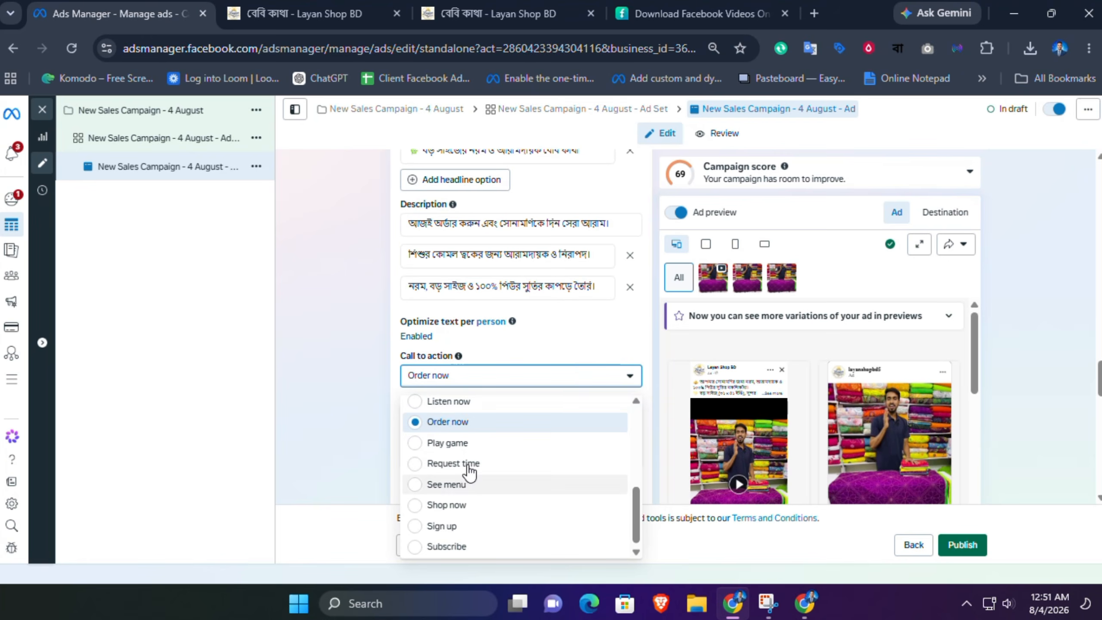
pyautogui.click(486, 422)
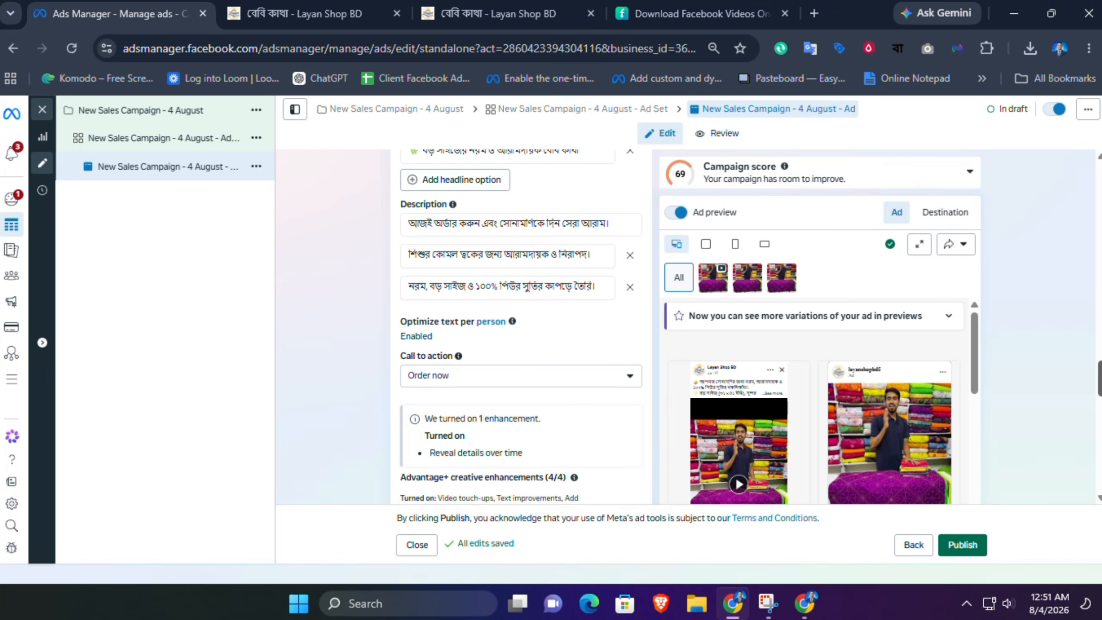
# Step: Scroll back through the ad's text, media, destination and identity sections
pyautogui.scroll(5, 520, 325)
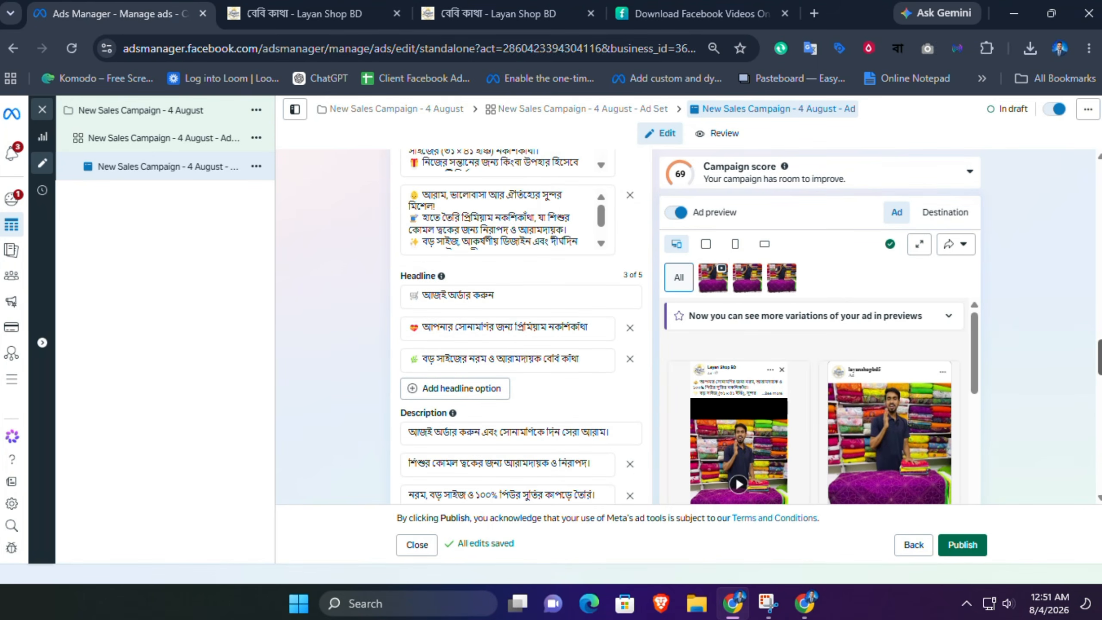
pyautogui.scroll(6, 520, 326)
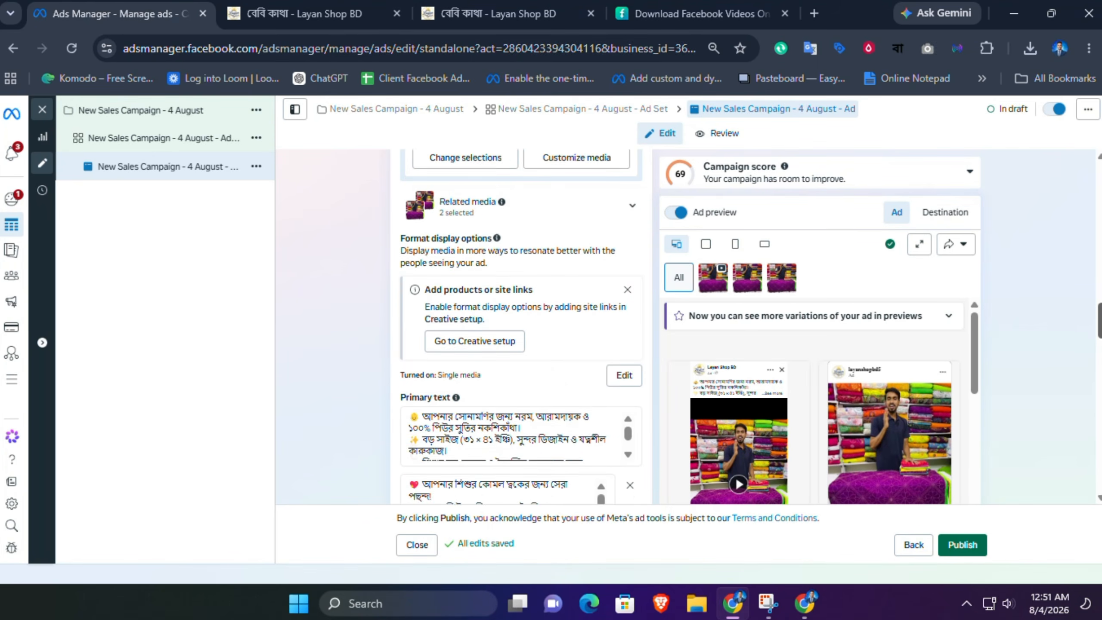
pyautogui.scroll(6, 520, 326)
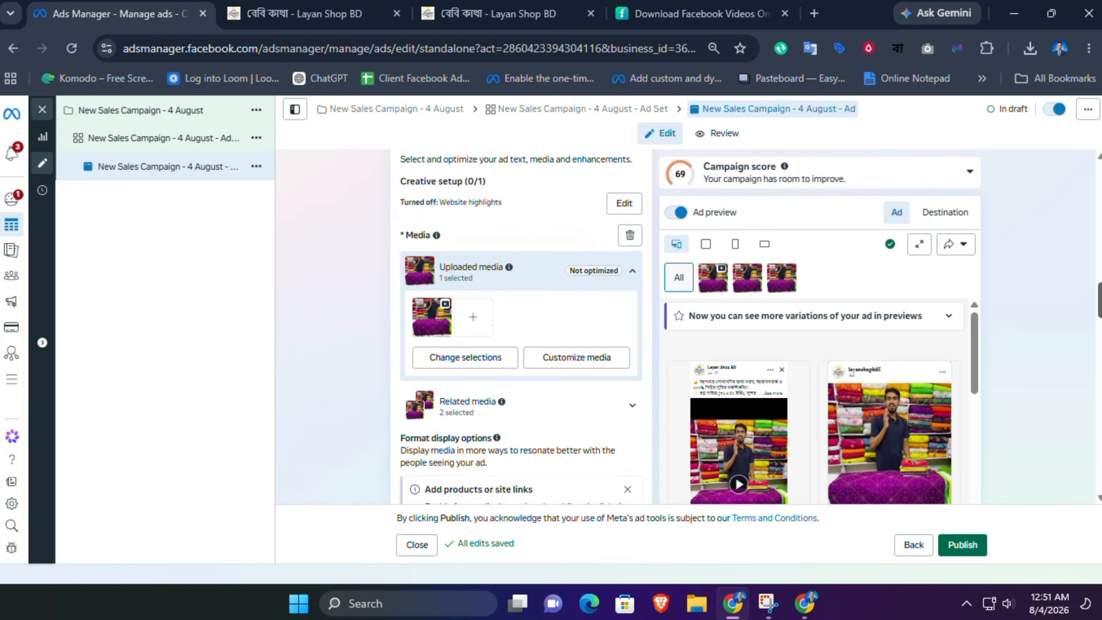
pyautogui.scroll(5, 520, 326)
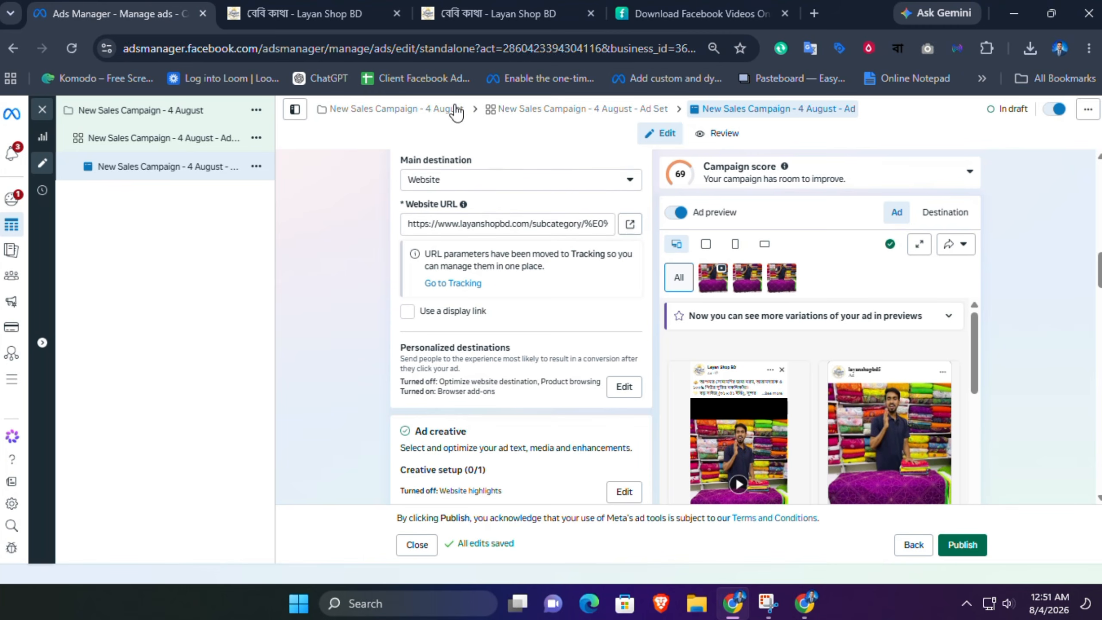
pyautogui.click(370, 7)
pyautogui.click(187, 7)
pyautogui.scroll(10, 520, 325)
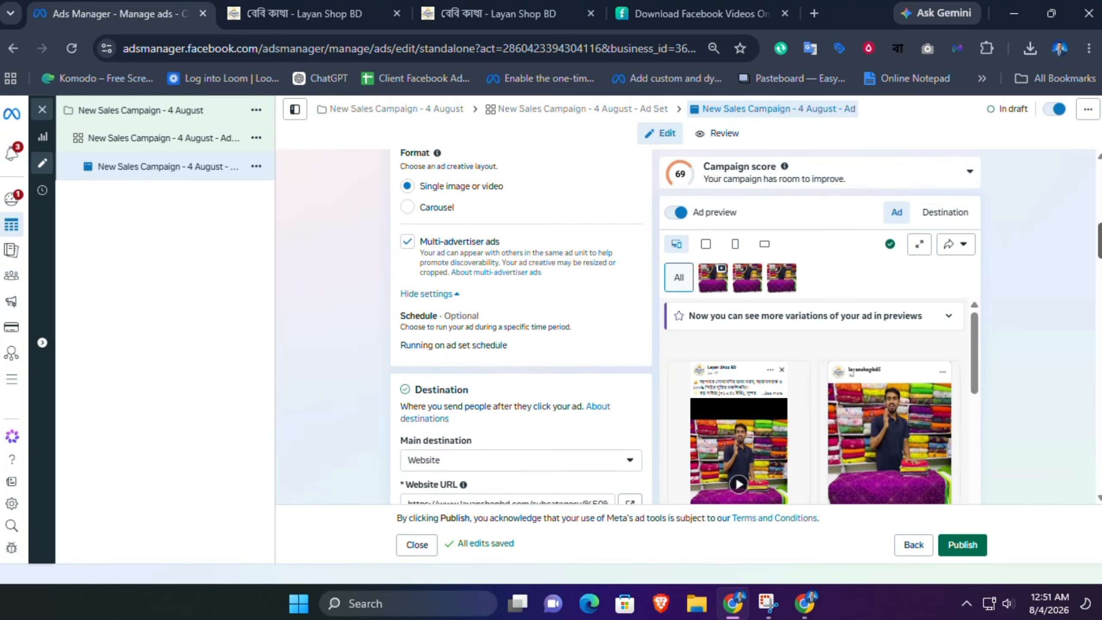
pyautogui.scroll(8, 521, 325)
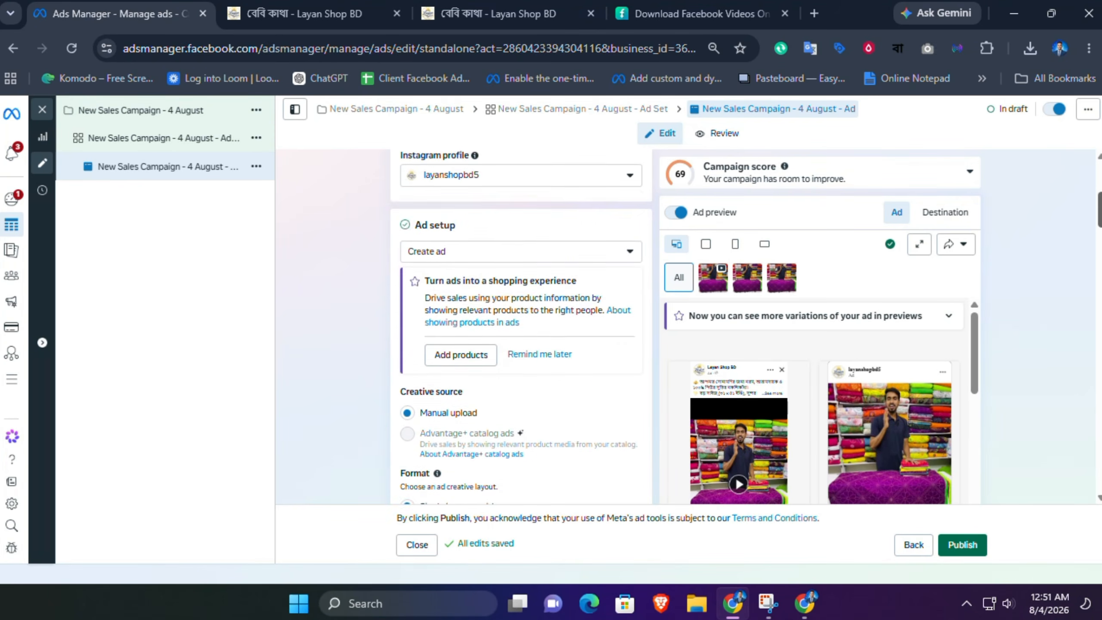
pyautogui.scroll(1, 520, 325)
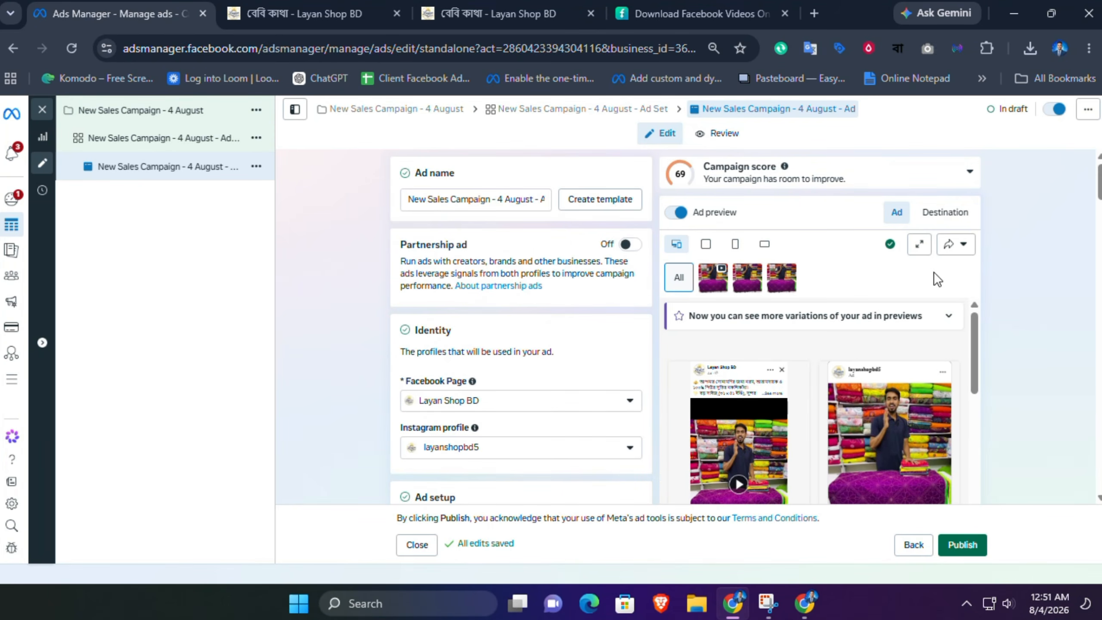
# Step: Open the advanced preview, review how the ad appears across placements, and save it
pyautogui.click(918, 246)
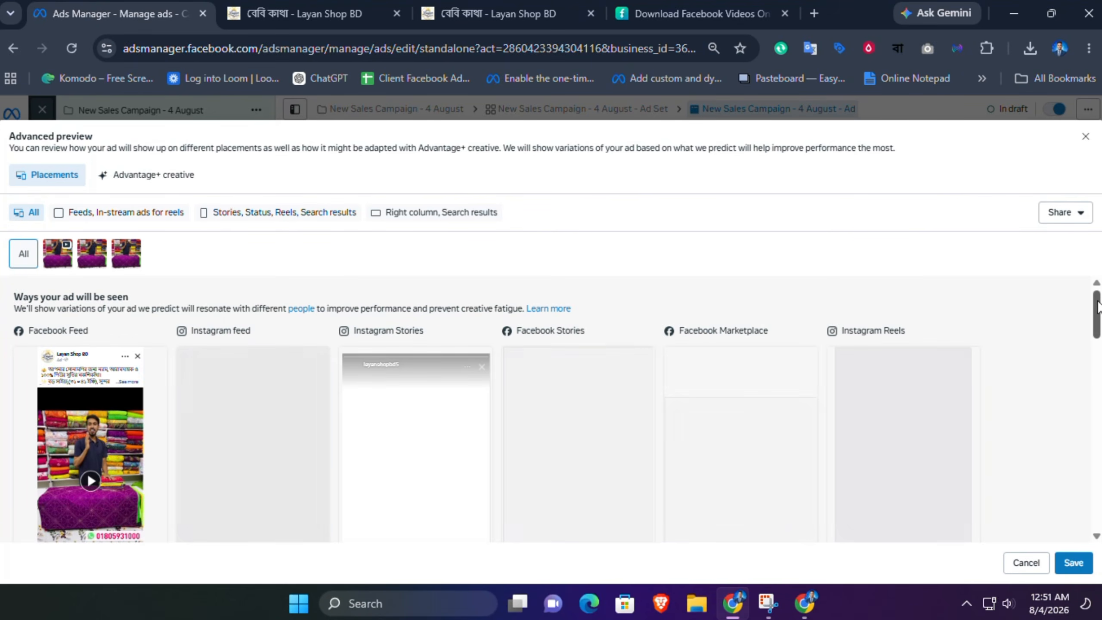
pyautogui.scroll(-2, 1100, 306)
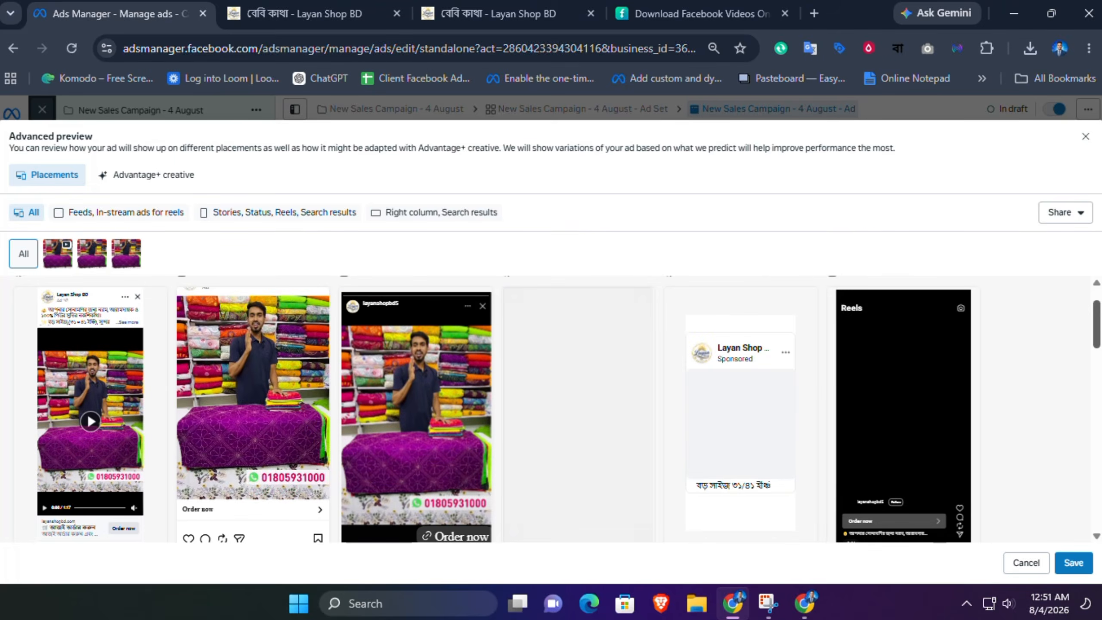
pyautogui.moveTo(1097, 318); pyautogui.dragTo(1096, 326)
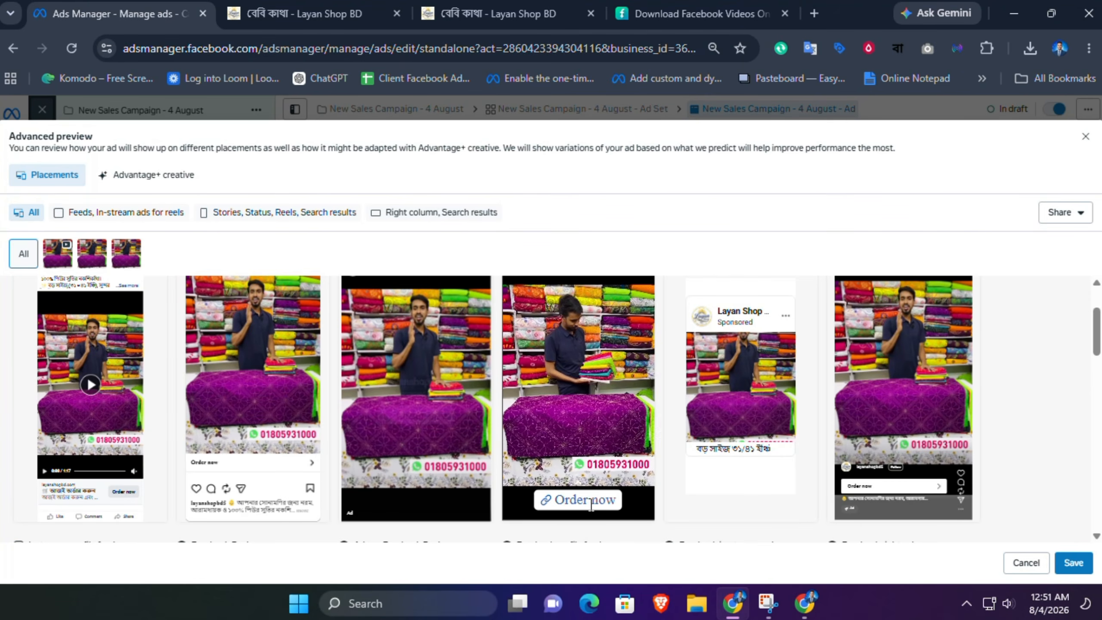
pyautogui.moveTo(1100, 346)
pyautogui.mouseDown()
pyautogui.moveTo(1099, 328)
pyautogui.moveTo(1099, 370)
pyautogui.moveTo(1099, 330)
pyautogui.mouseUp()
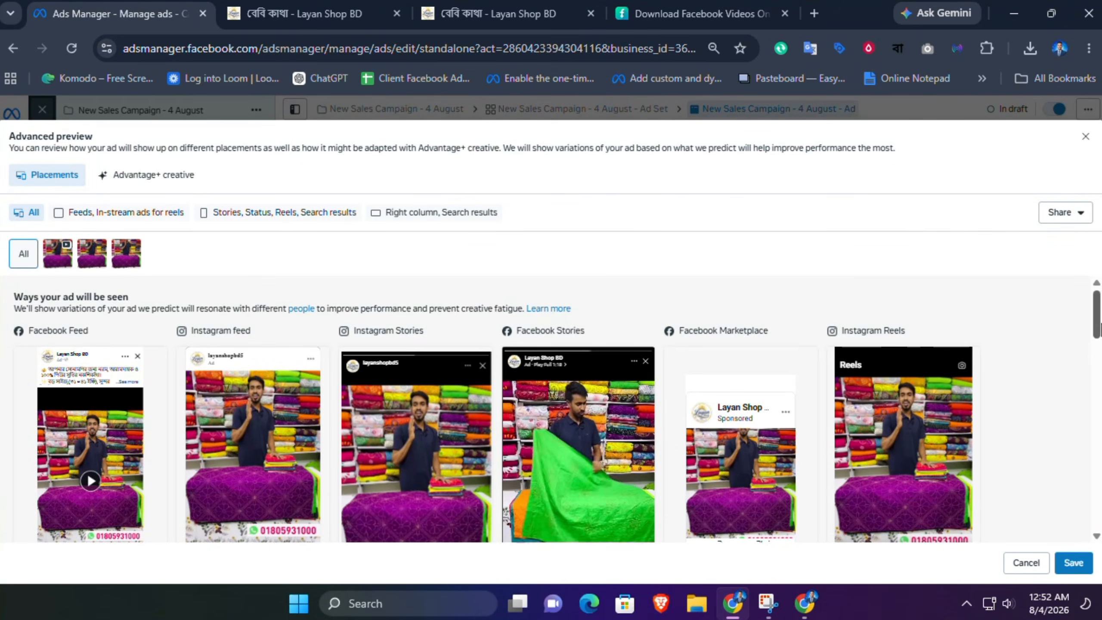
pyautogui.moveTo(1099, 330); pyautogui.dragTo(1100, 304)
pyautogui.click(1073, 563)
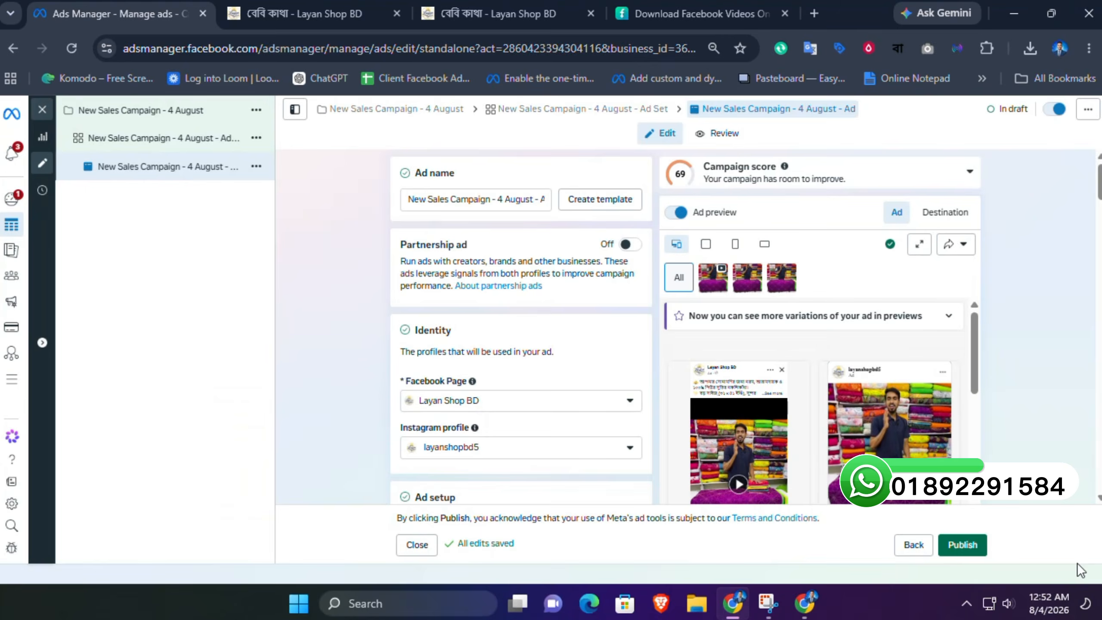
# Step: Open the ad set and review the options for its Purchase conversion event
pyautogui.click(163, 144)
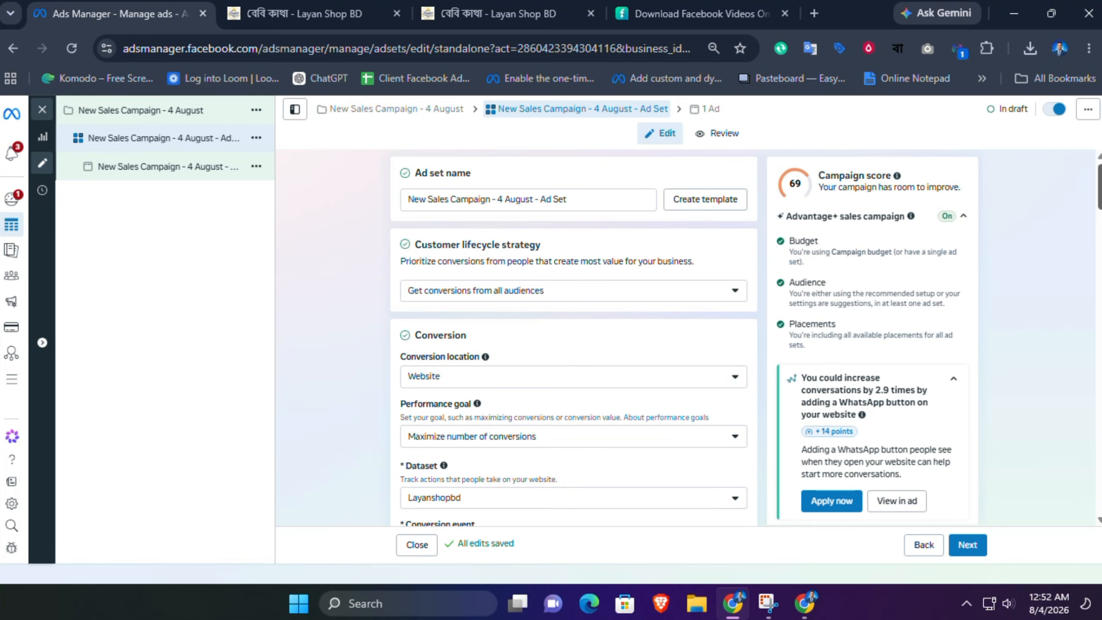
pyautogui.scroll(-3, 573, 339)
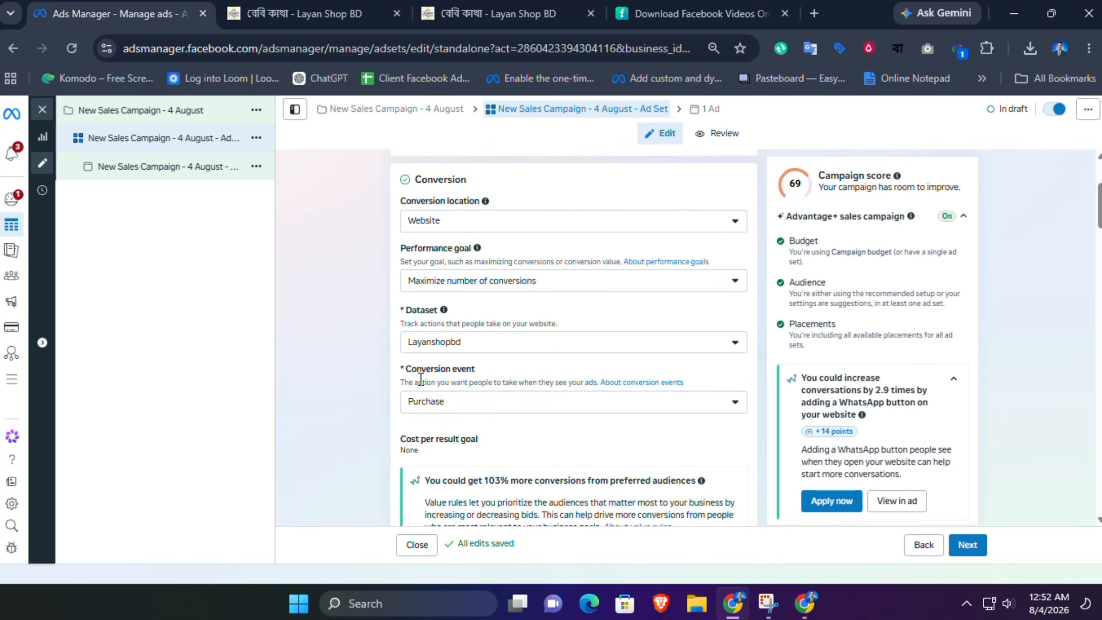
pyautogui.click(448, 407)
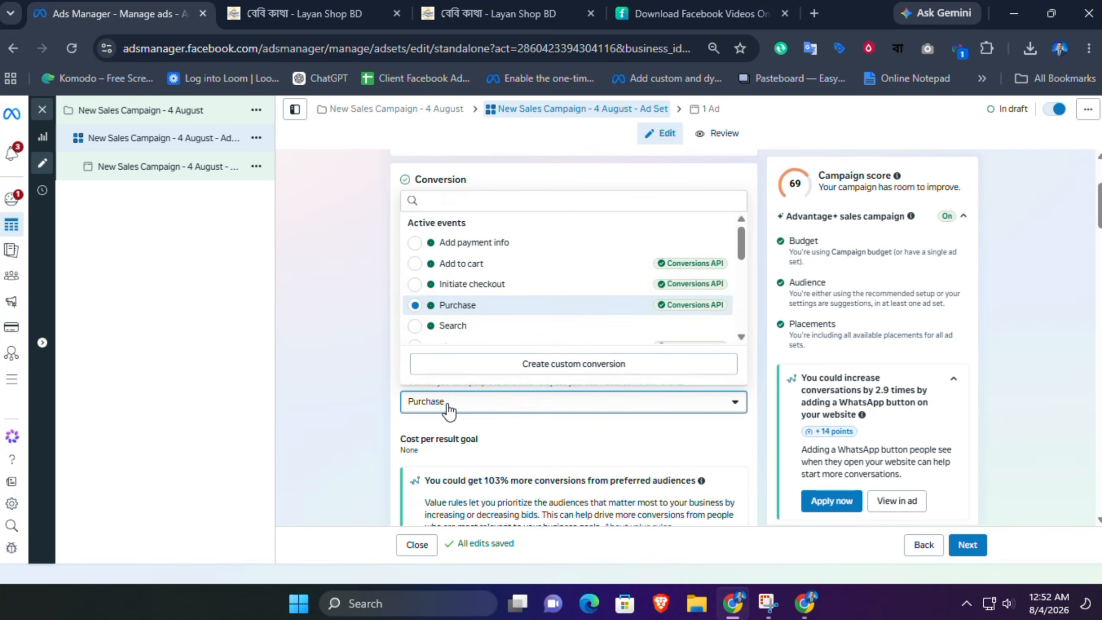
pyautogui.click(338, 376)
# Step: Switch to the shop website, add the 13-piece baby nakshi kantha to the cart and open the checkout page
pyautogui.click(349, 13)
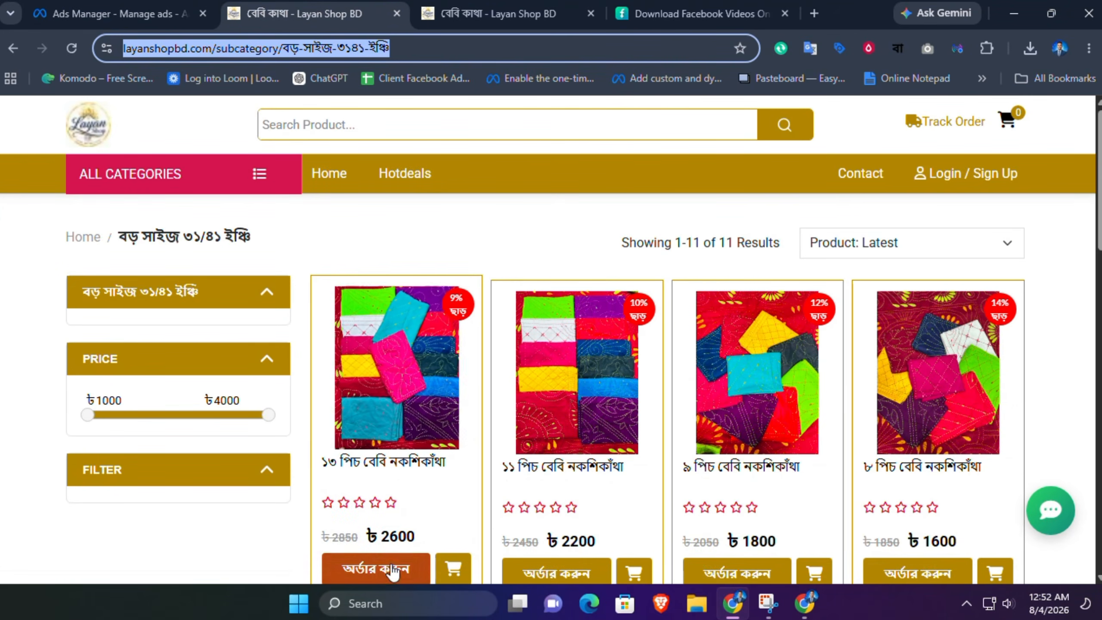
pyautogui.click(427, 447)
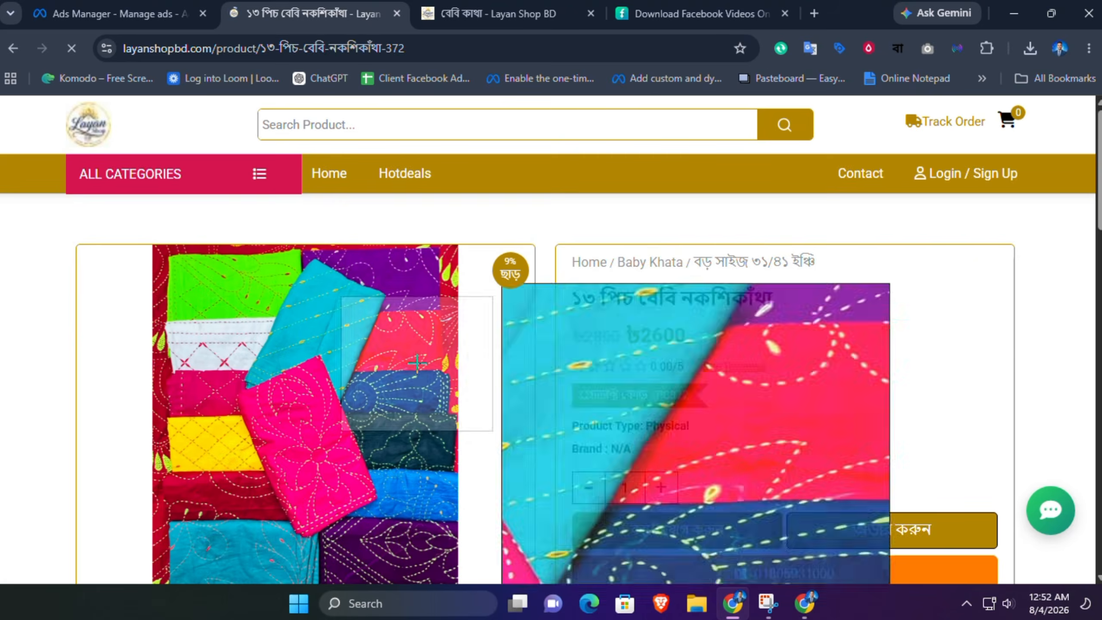
pyautogui.click(675, 528)
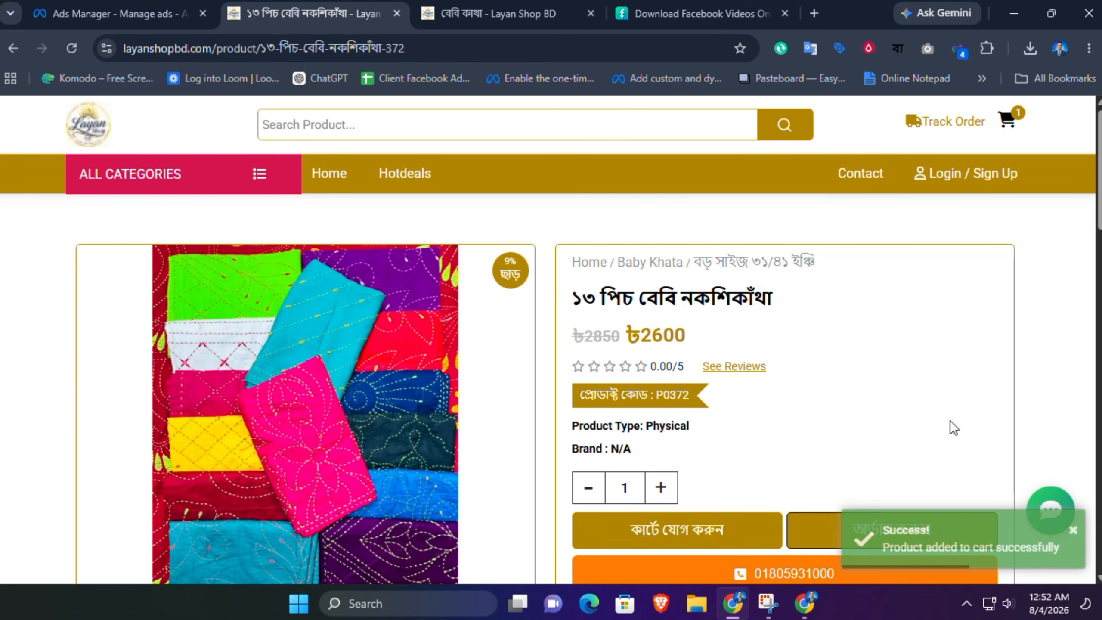
pyautogui.moveTo(1006, 121)
pyautogui.click(859, 275)
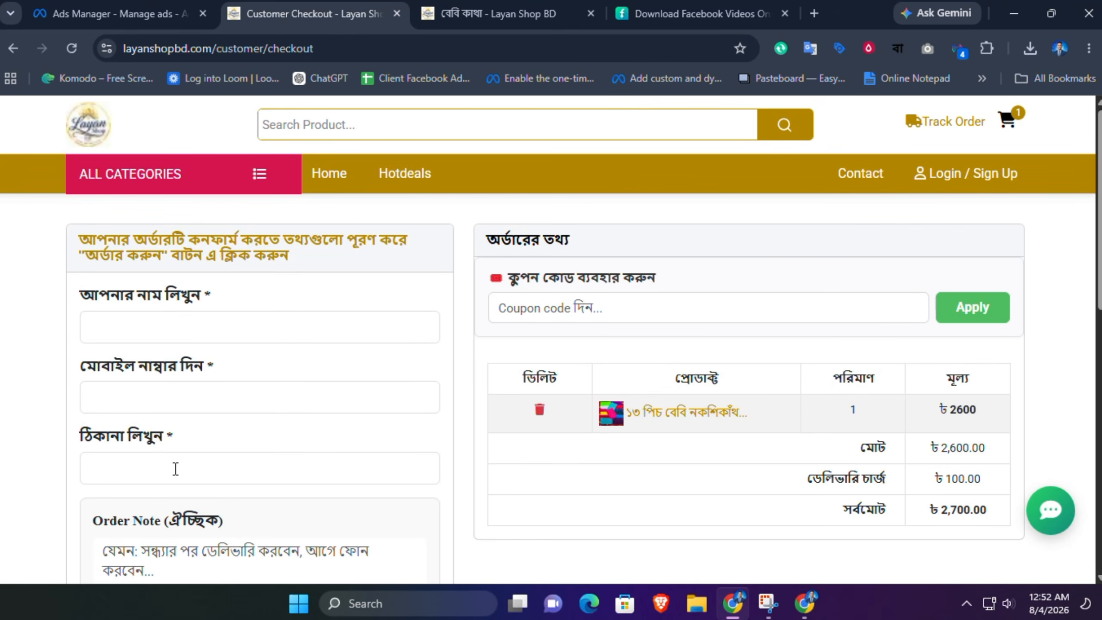
pyautogui.scroll(-3, 1010, 329)
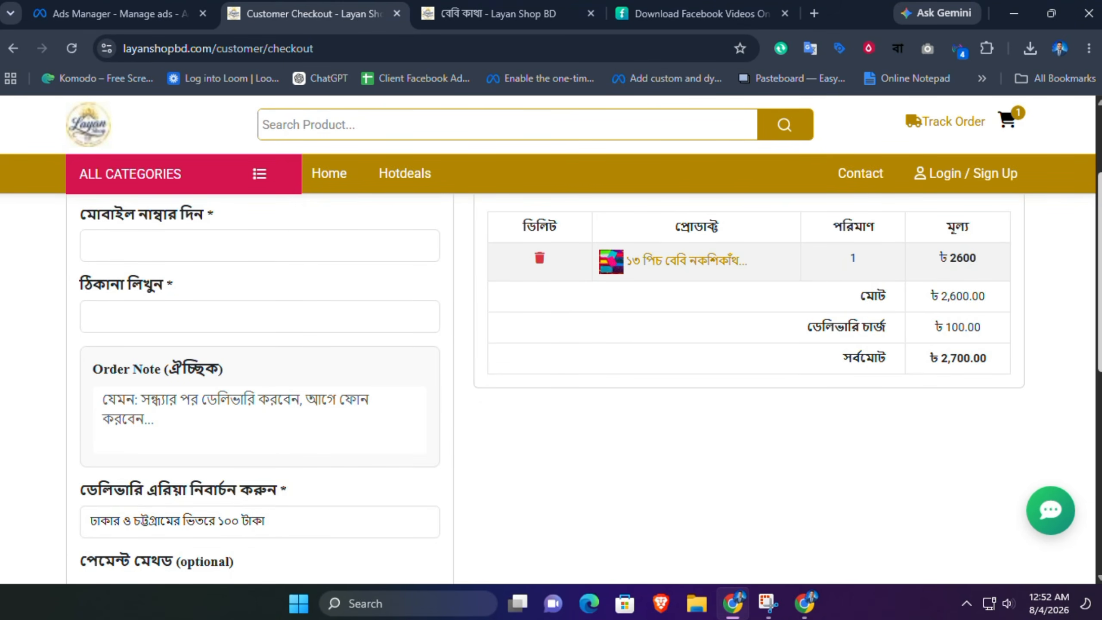
pyautogui.scroll(-5, 304, 391)
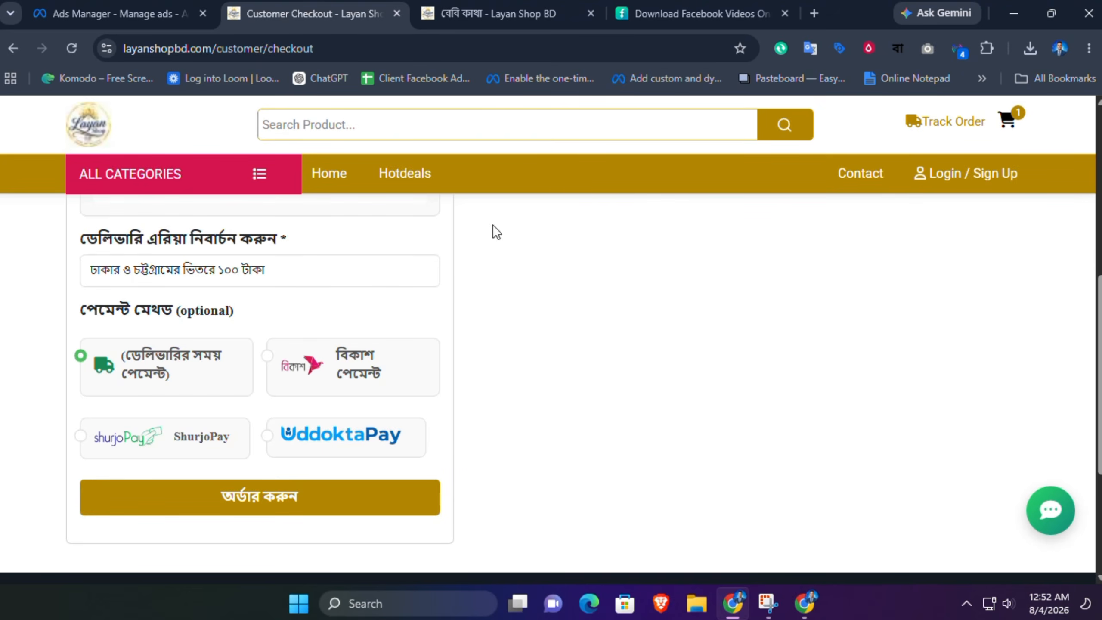
# Step: Return to Ads Manager and scroll through the ad set's conversion, audience and placement settings
pyautogui.click(181, 5)
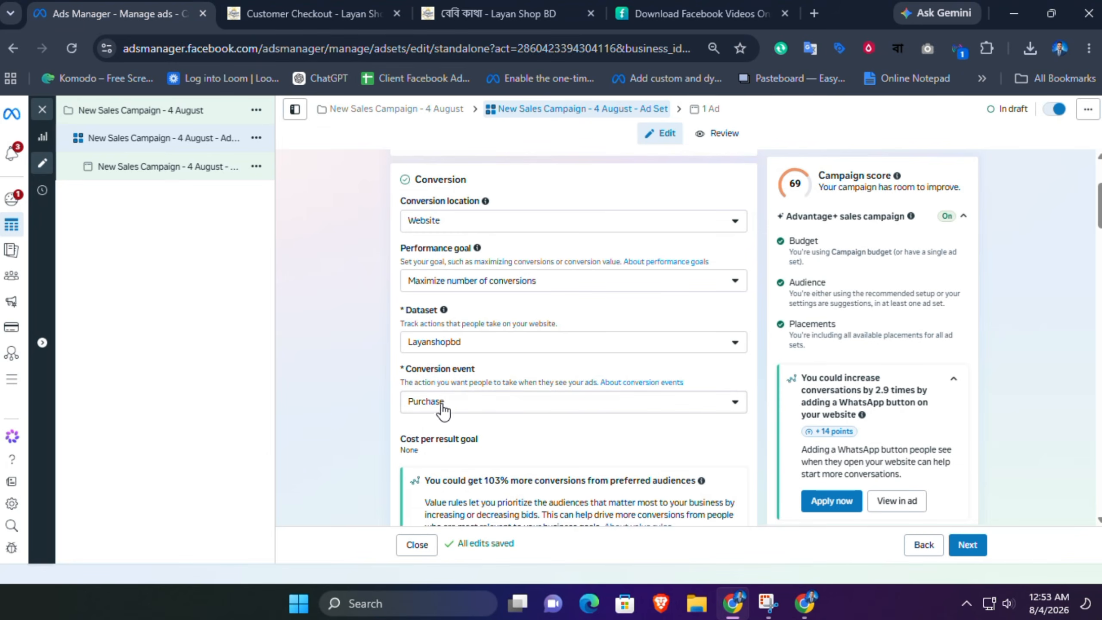
pyautogui.click(321, 14)
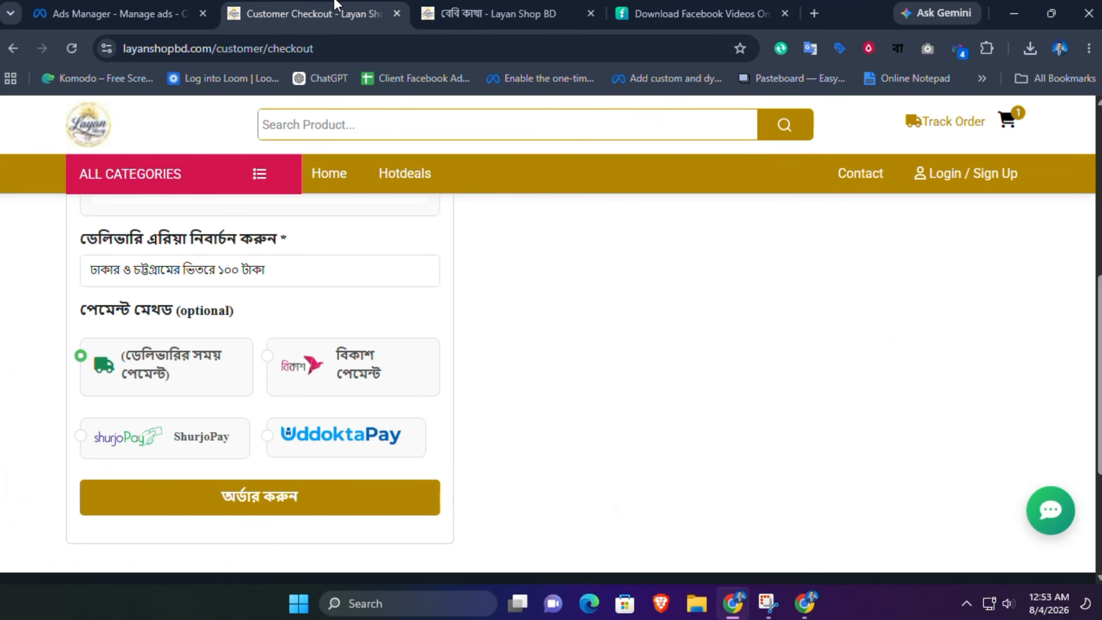
pyautogui.click(196, 13)
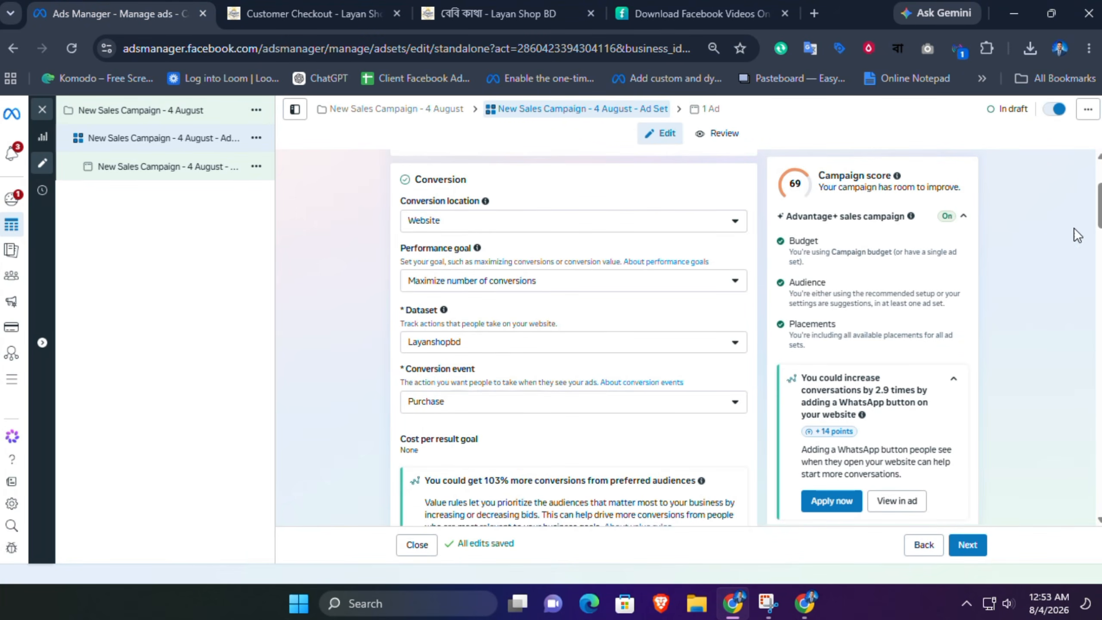
pyautogui.scroll(2, 573, 338)
pyautogui.scroll(-8, 573, 339)
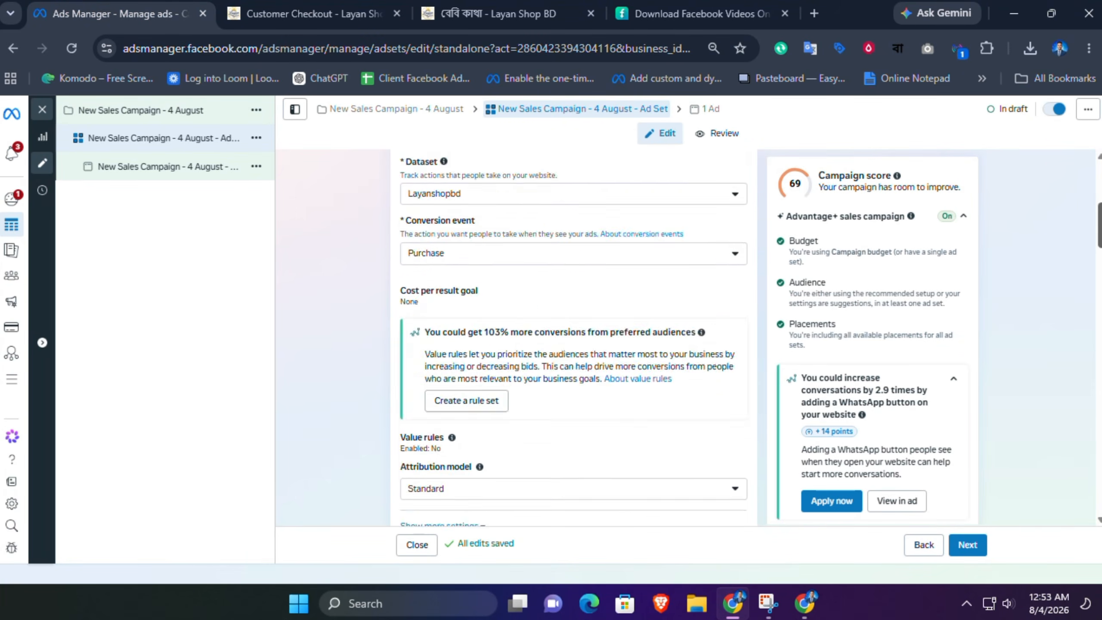
pyautogui.scroll(-15, 573, 339)
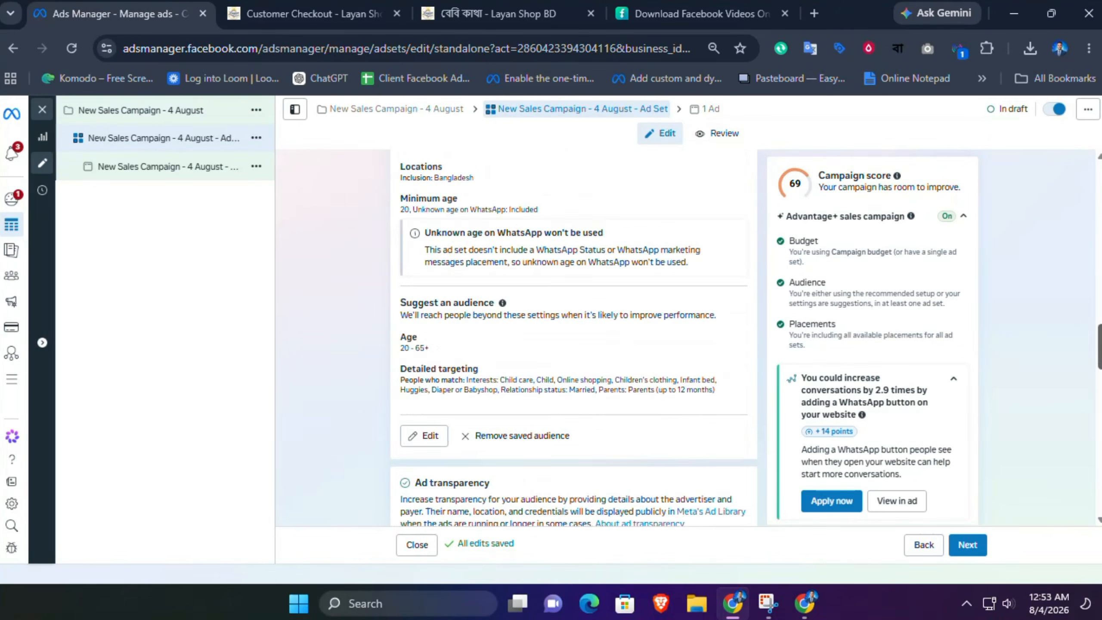
pyautogui.scroll(-15, 573, 338)
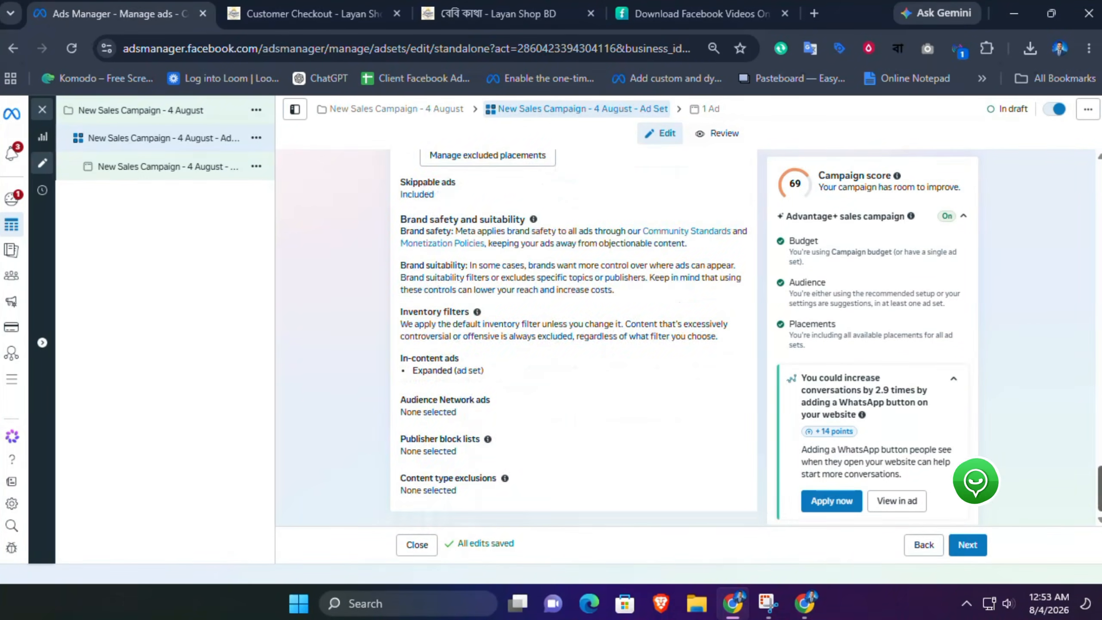
# Step: Open the ad, scroll through its setup and preview, and publish the campaign
pyautogui.click(173, 168)
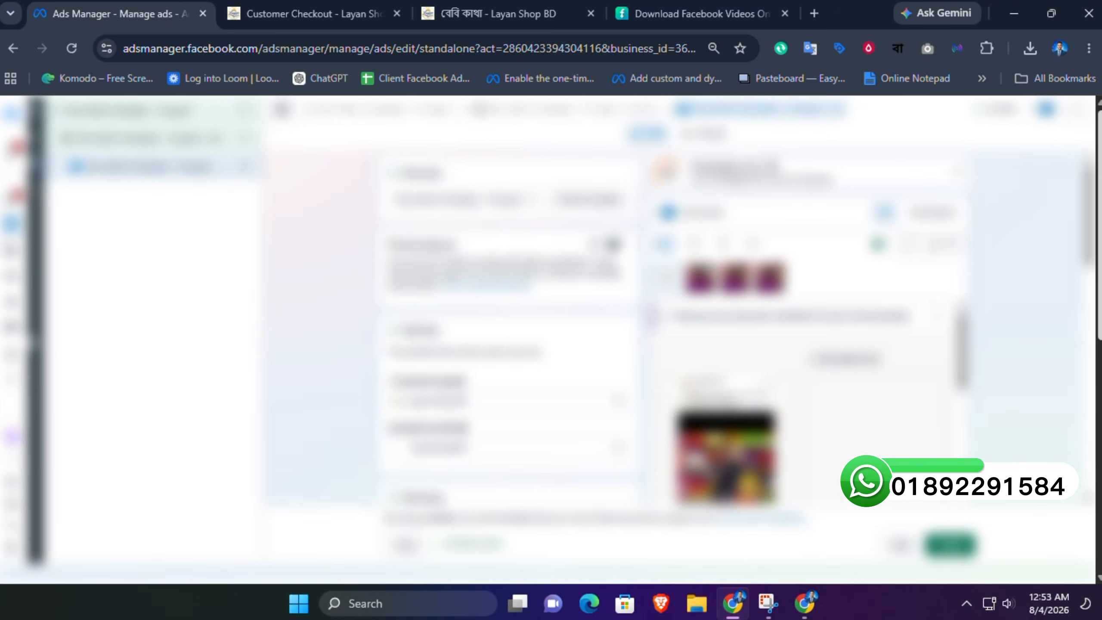
pyautogui.scroll(-8, 520, 325)
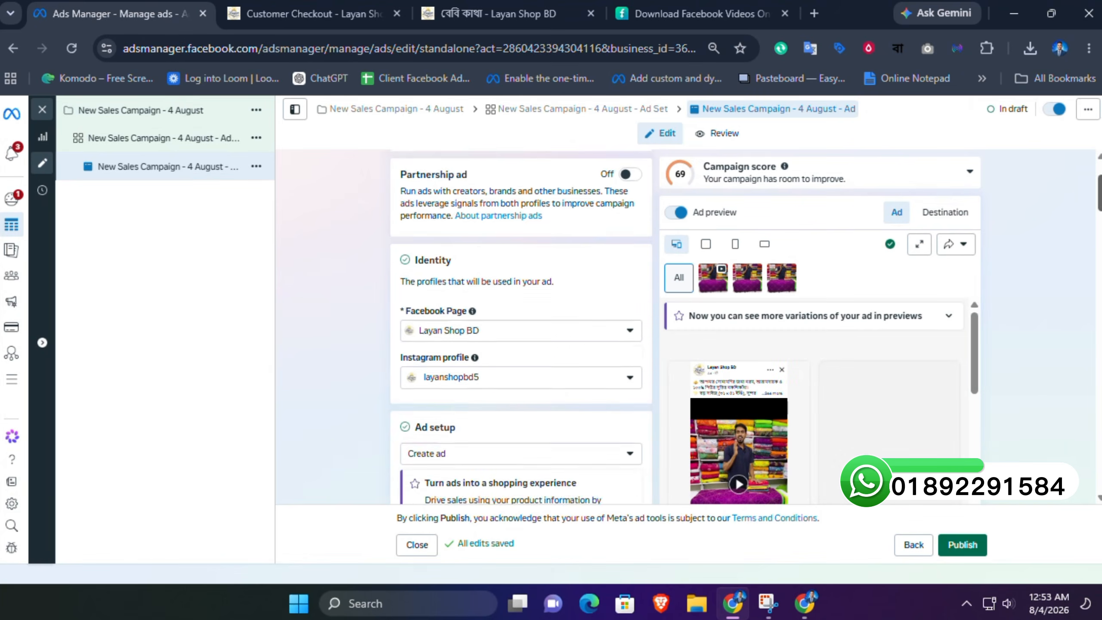
pyautogui.scroll(-15, 521, 325)
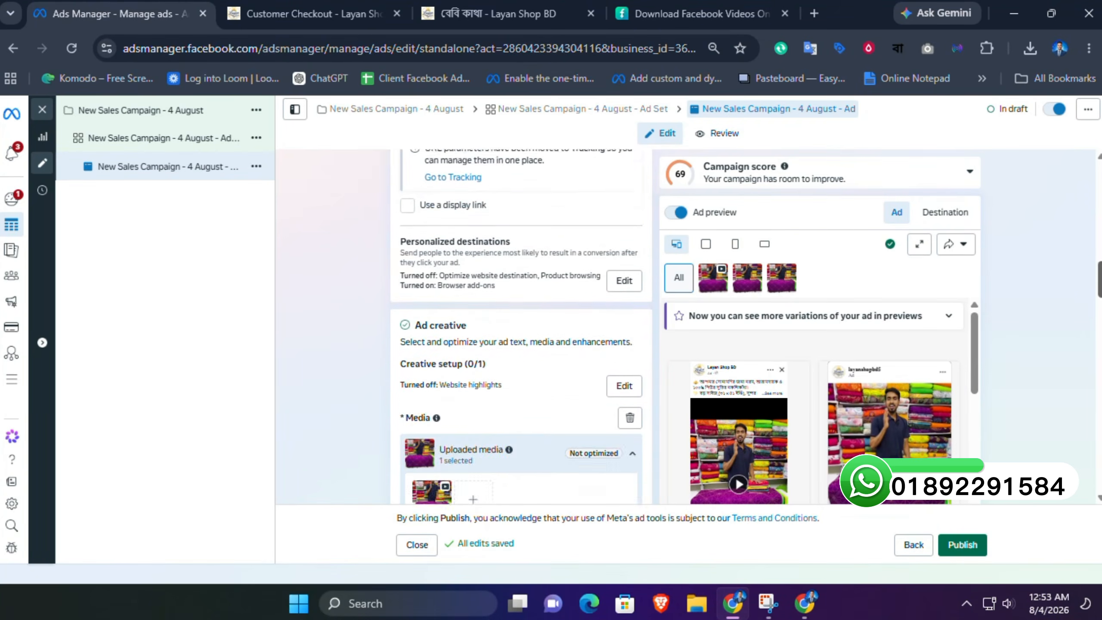
pyautogui.scroll(-15, 520, 326)
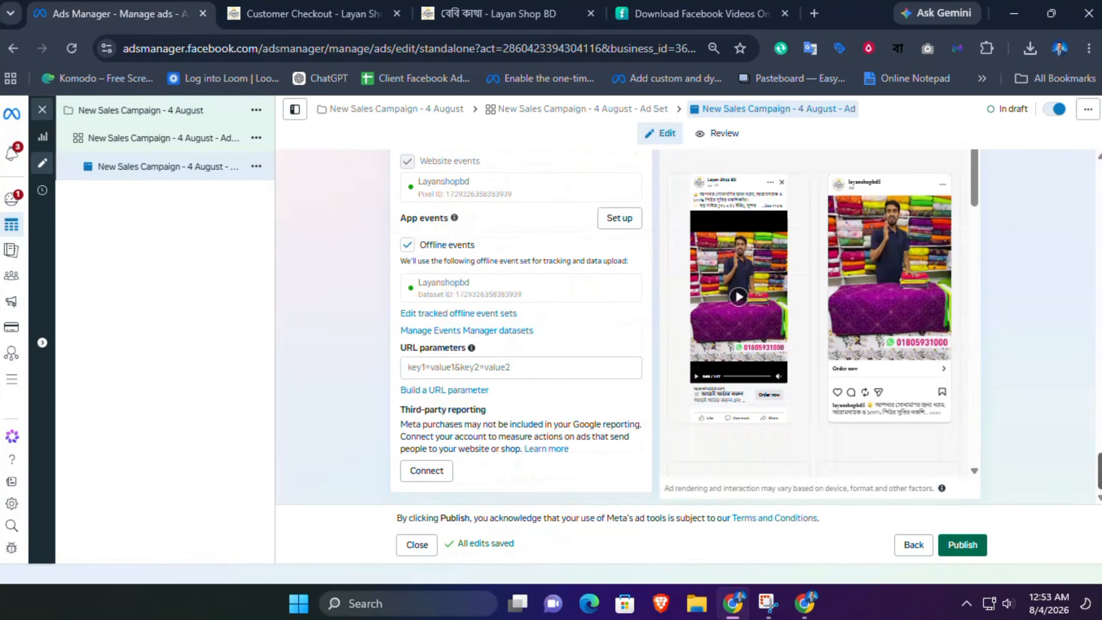
pyautogui.moveTo(974, 192); pyautogui.dragTo(976, 162)
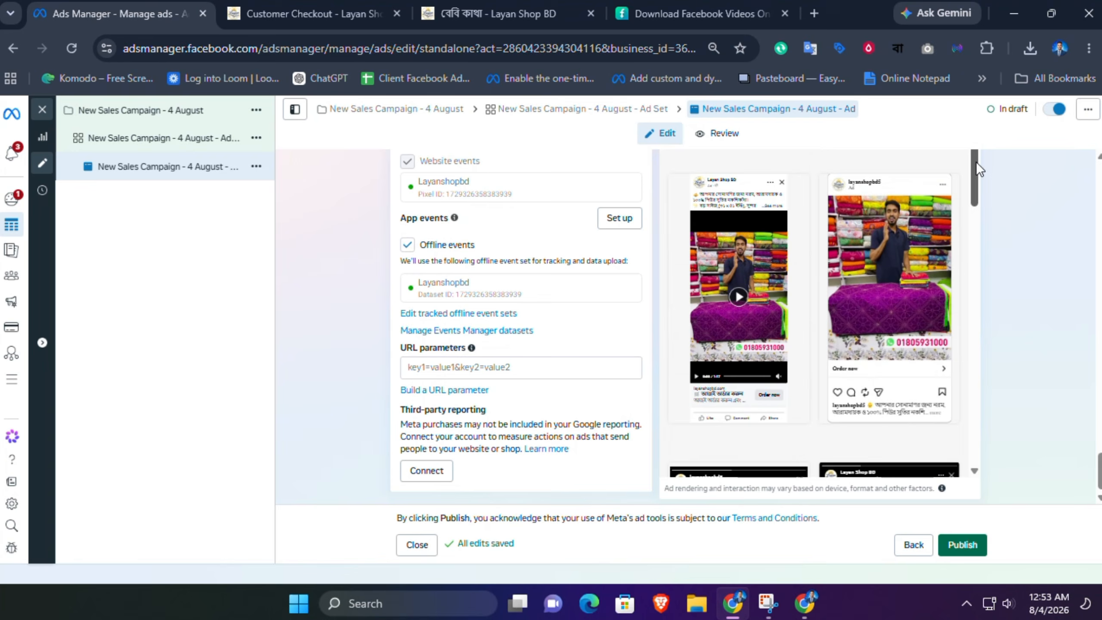
pyautogui.click(960, 544)
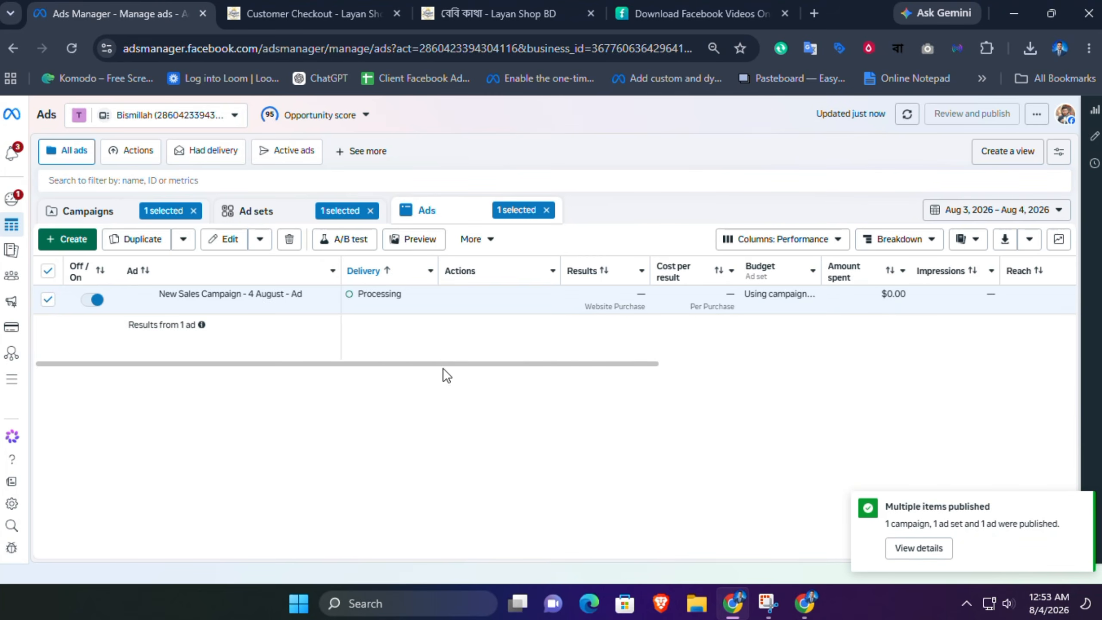
pyautogui.moveTo(372, 296)
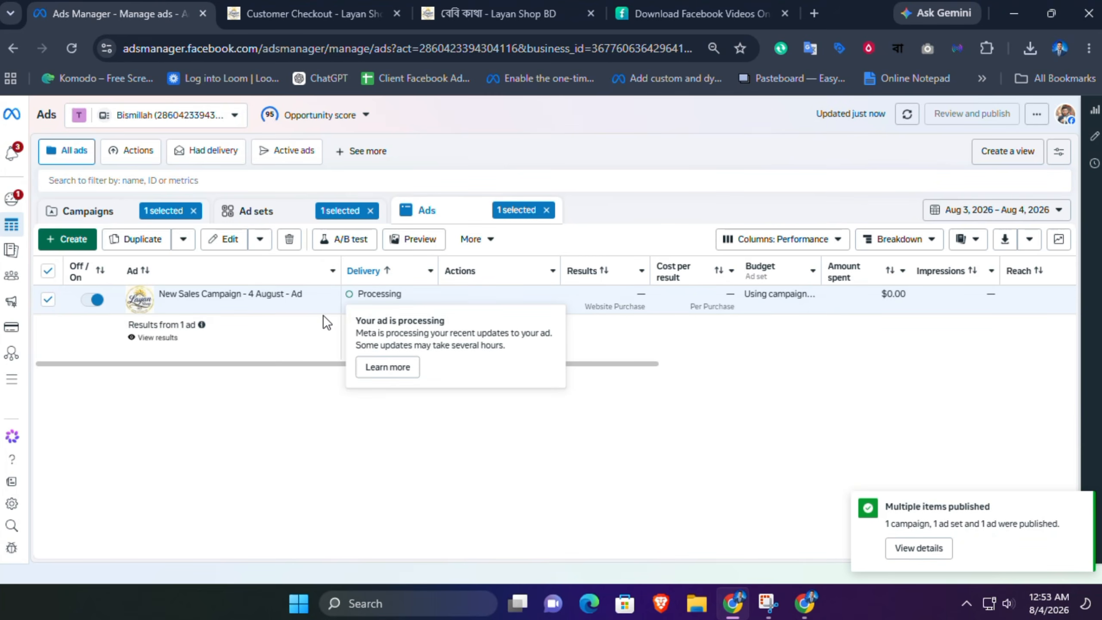
# Step: Switch to the Campaigns view to check the newly published campaign in the list
pyautogui.click(103, 203)
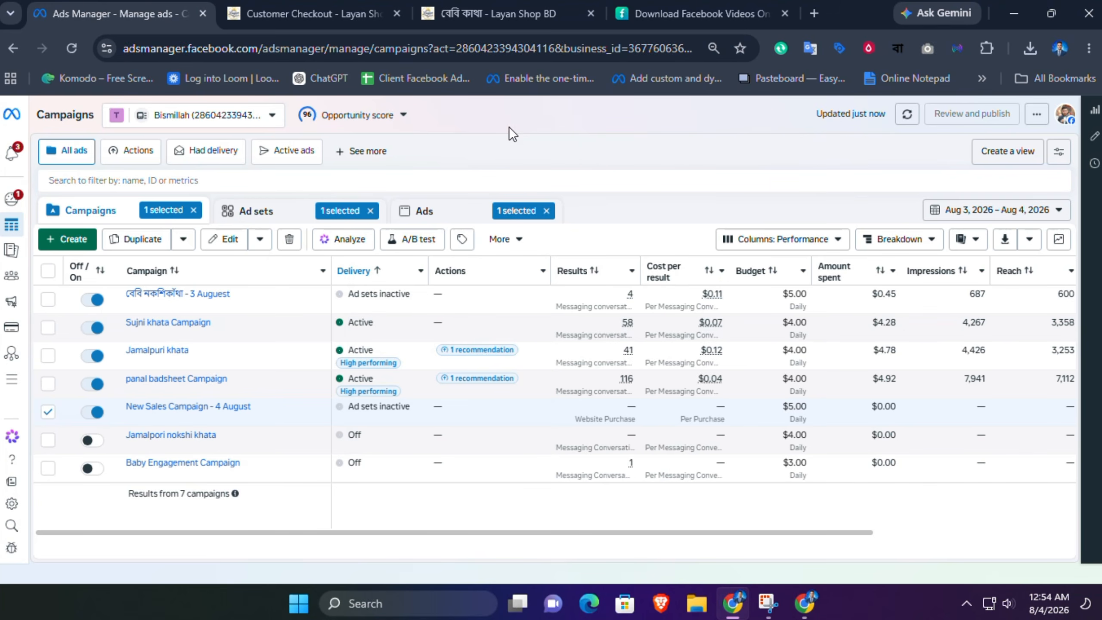
pyautogui.click(450, 17)
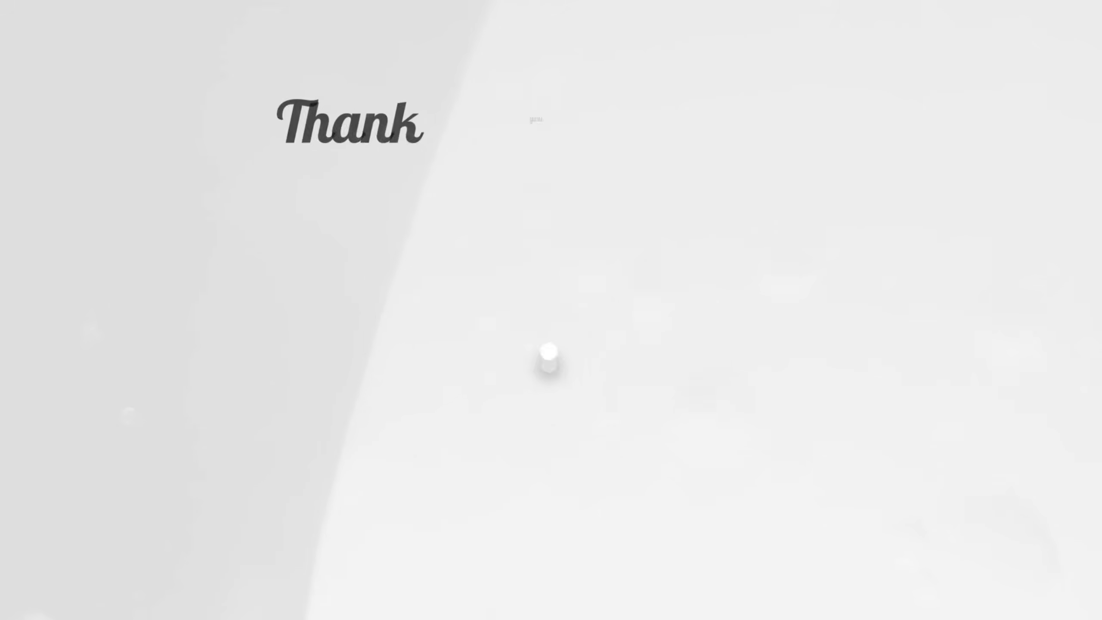